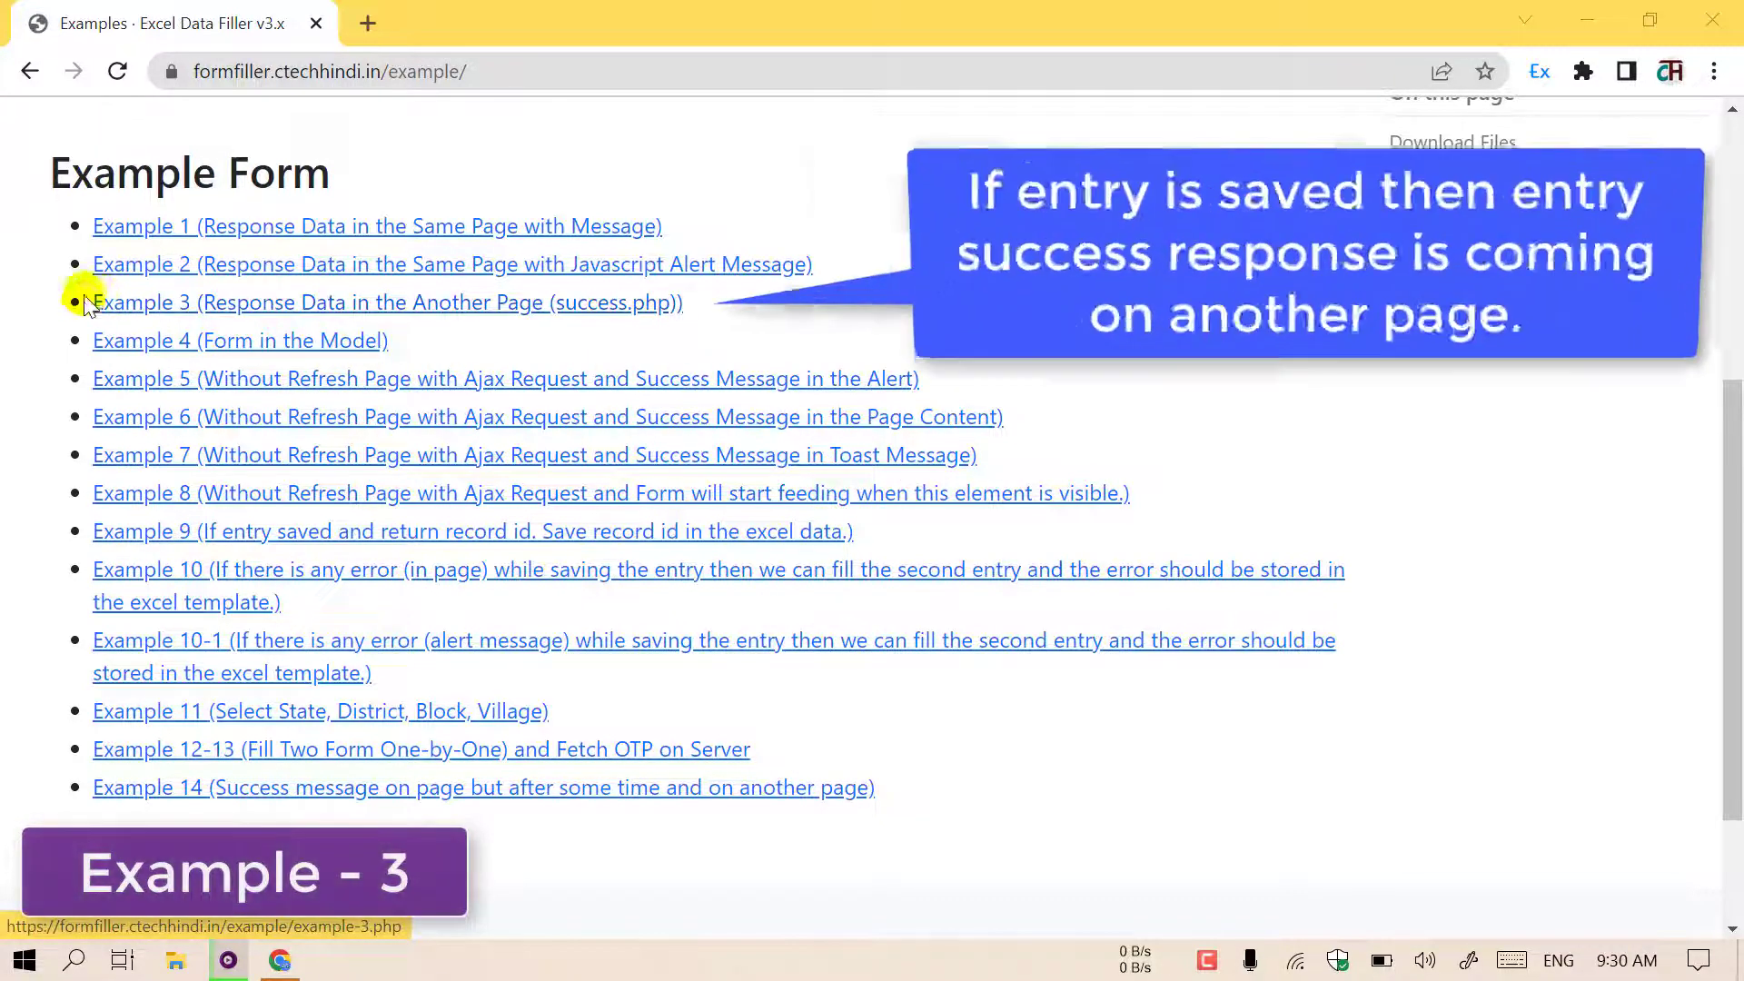
# Open the 'Example 3 (Response Data in the Another Page (success.php))' example form
pyautogui.moveTo(93, 302); pyautogui.dragTo(683, 307)
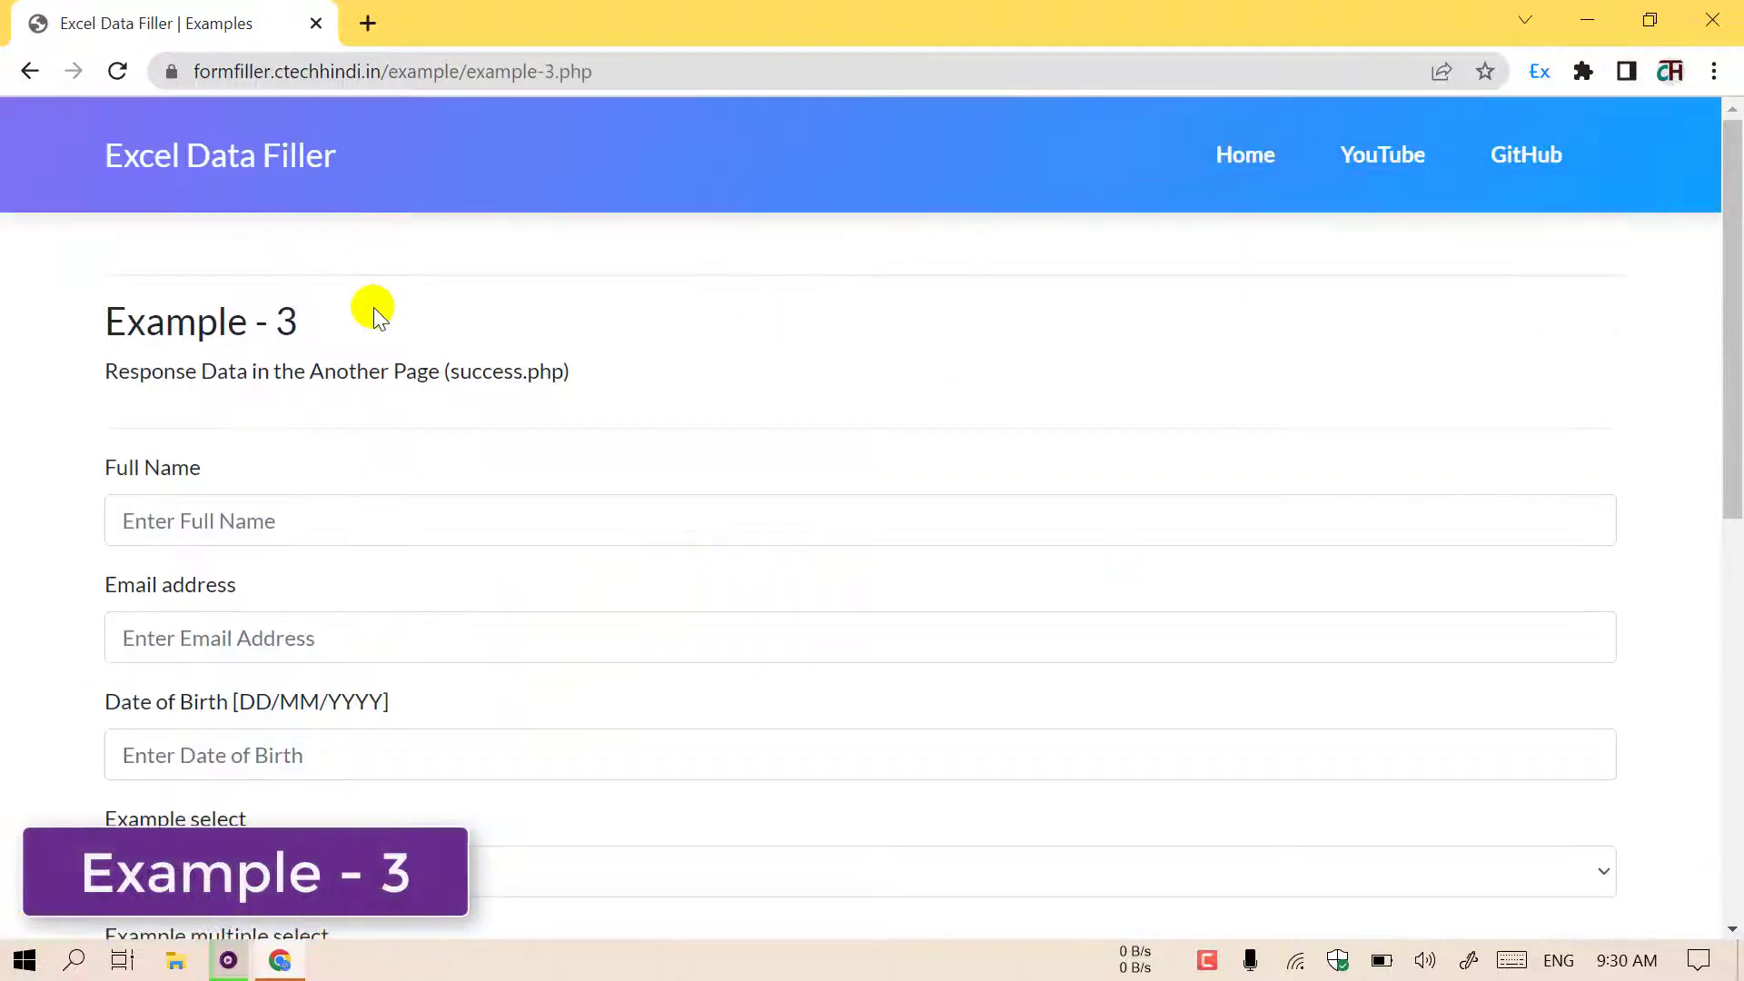
# Fill Full Name with demo 1 and Email with the suggested address, then submit
pyautogui.scroll(-2, 288, 357)
pyautogui.click(241, 385)
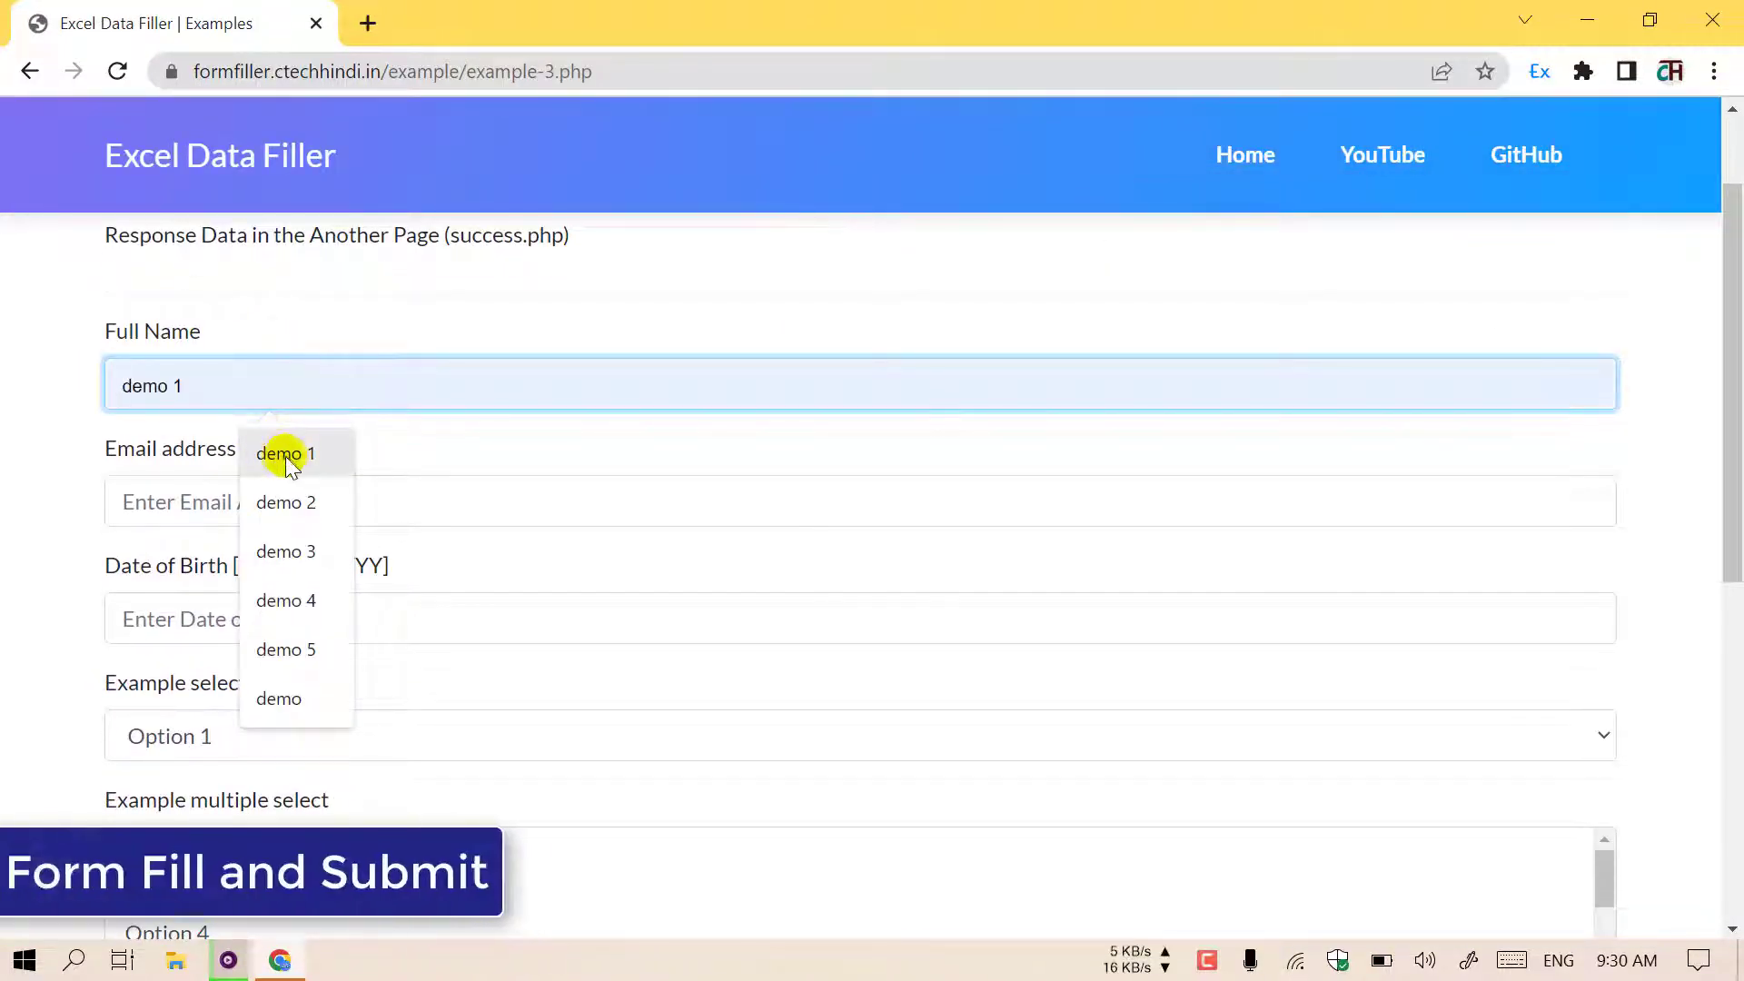
pyautogui.click(285, 459)
pyautogui.scroll(-1, 166, 461)
pyautogui.click(226, 372)
pyautogui.click(300, 433)
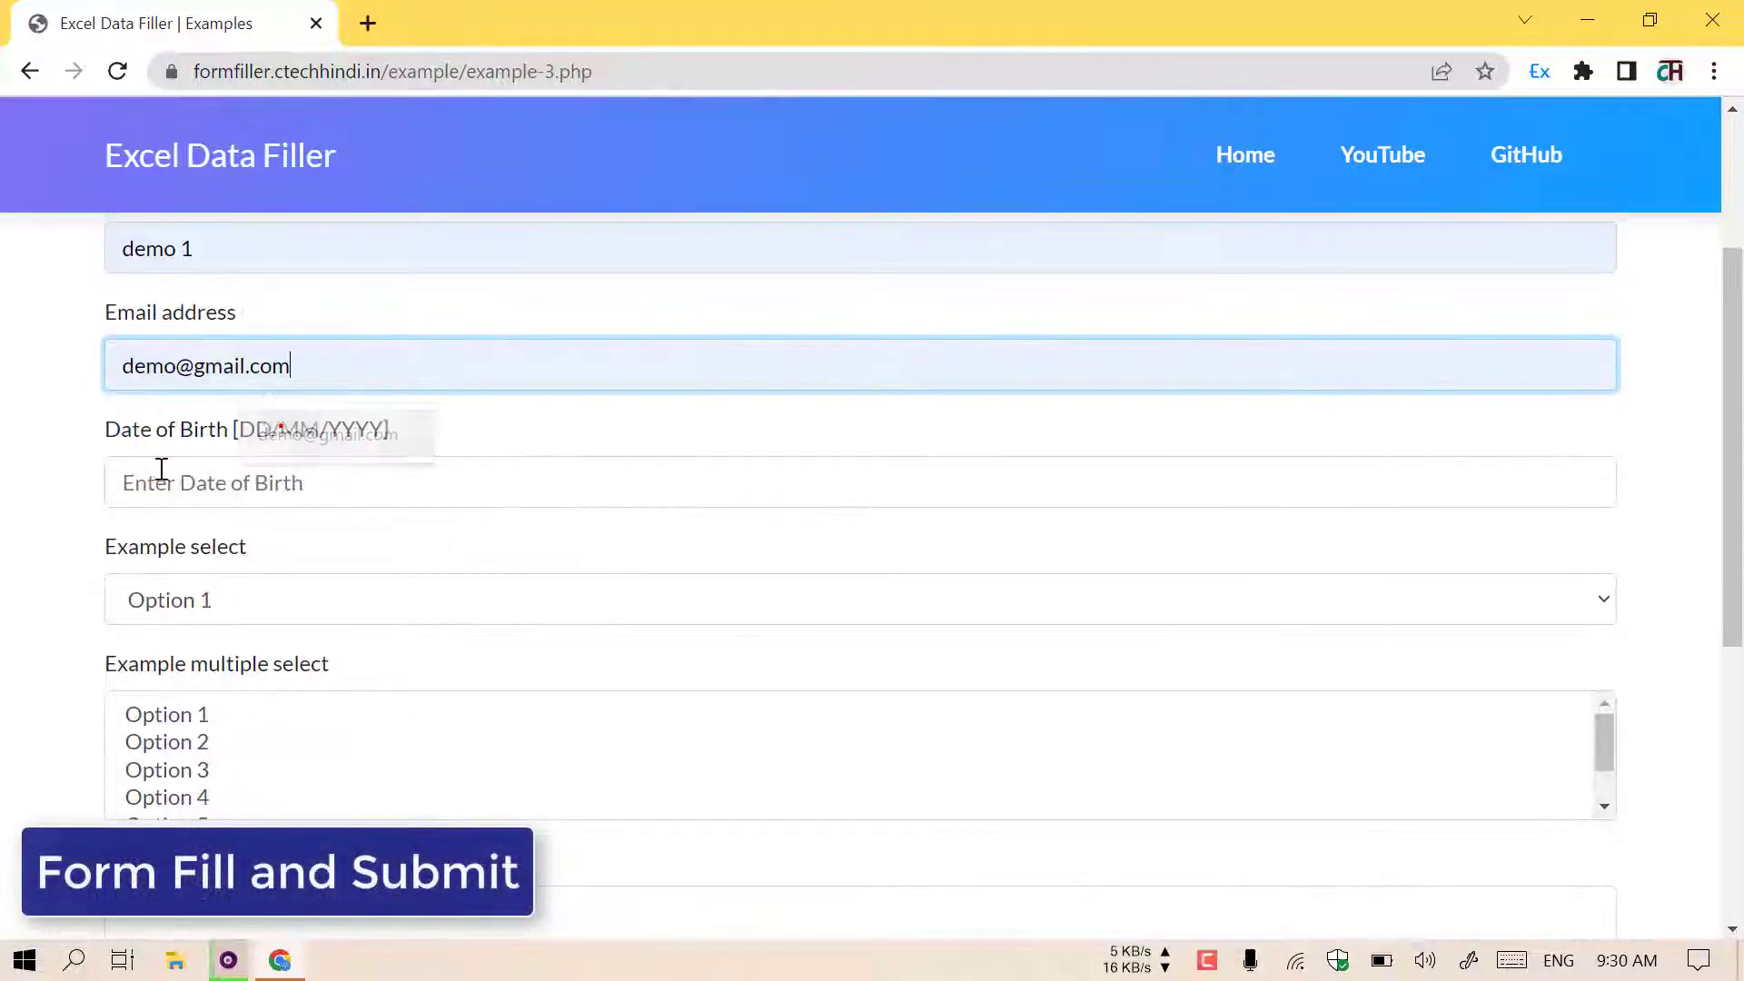
pyautogui.scroll(-5, 132, 479)
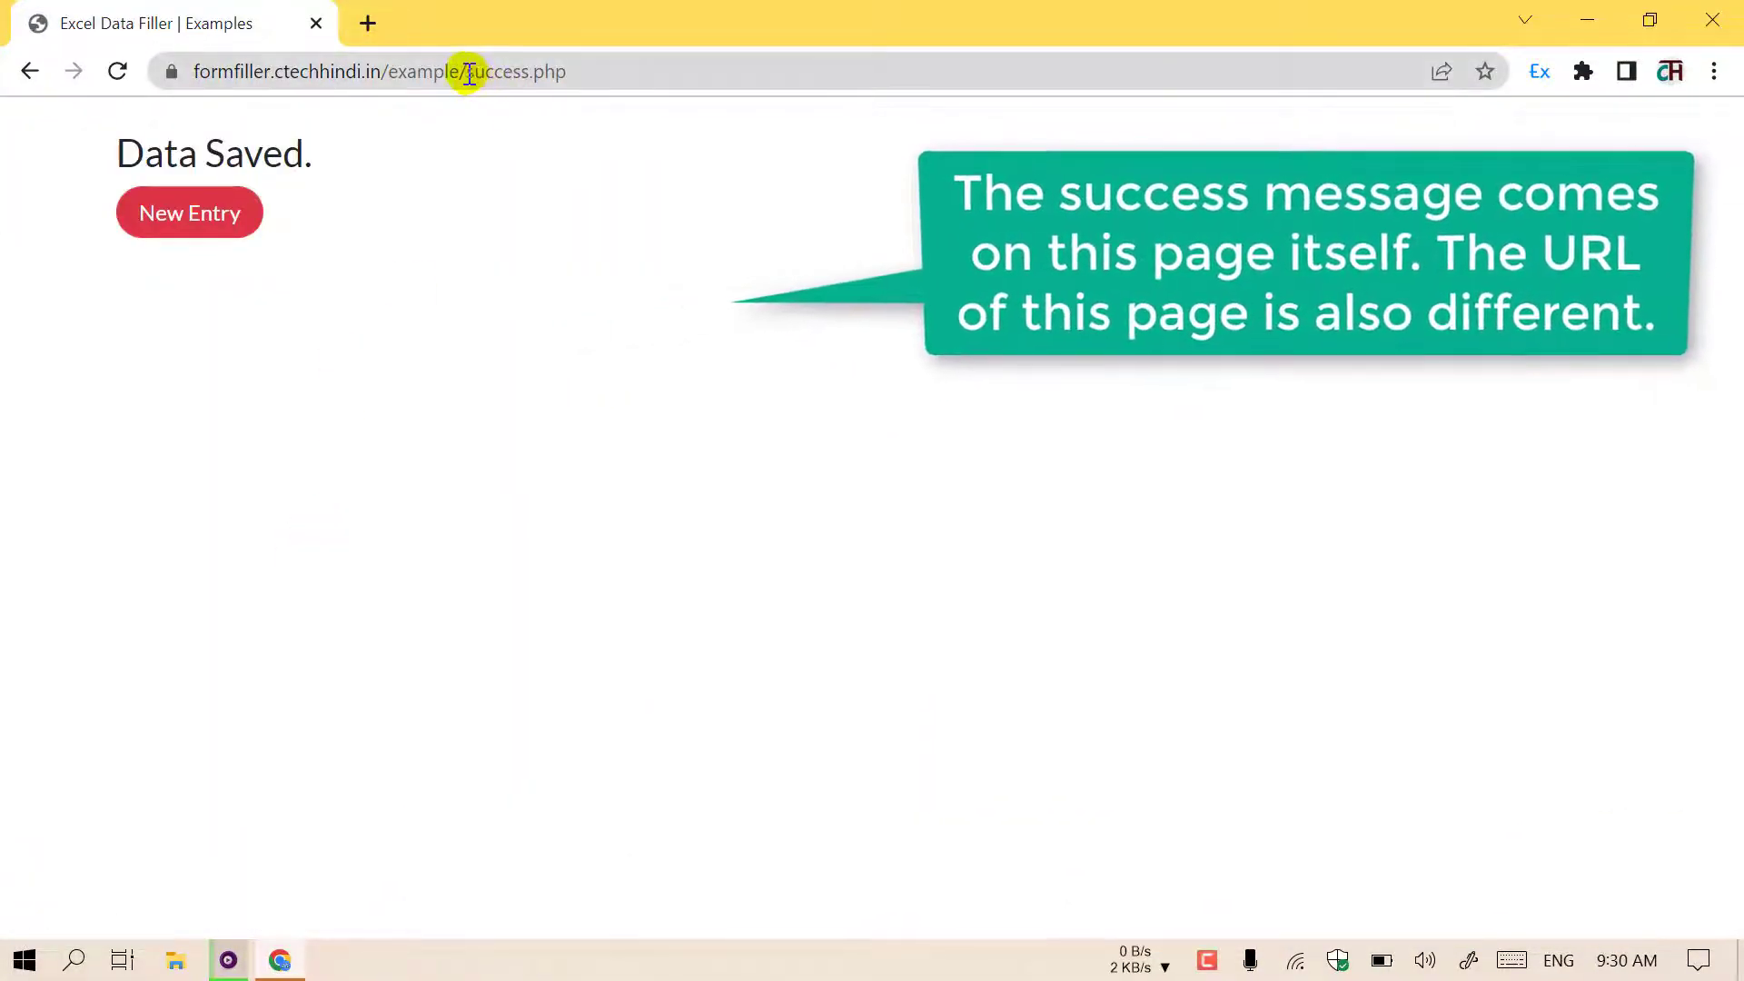
# Highlight success.php in the Data Saved page's address, then return to a blank Example 3 form
pyautogui.moveTo(469, 75); pyautogui.dragTo(624, 74)
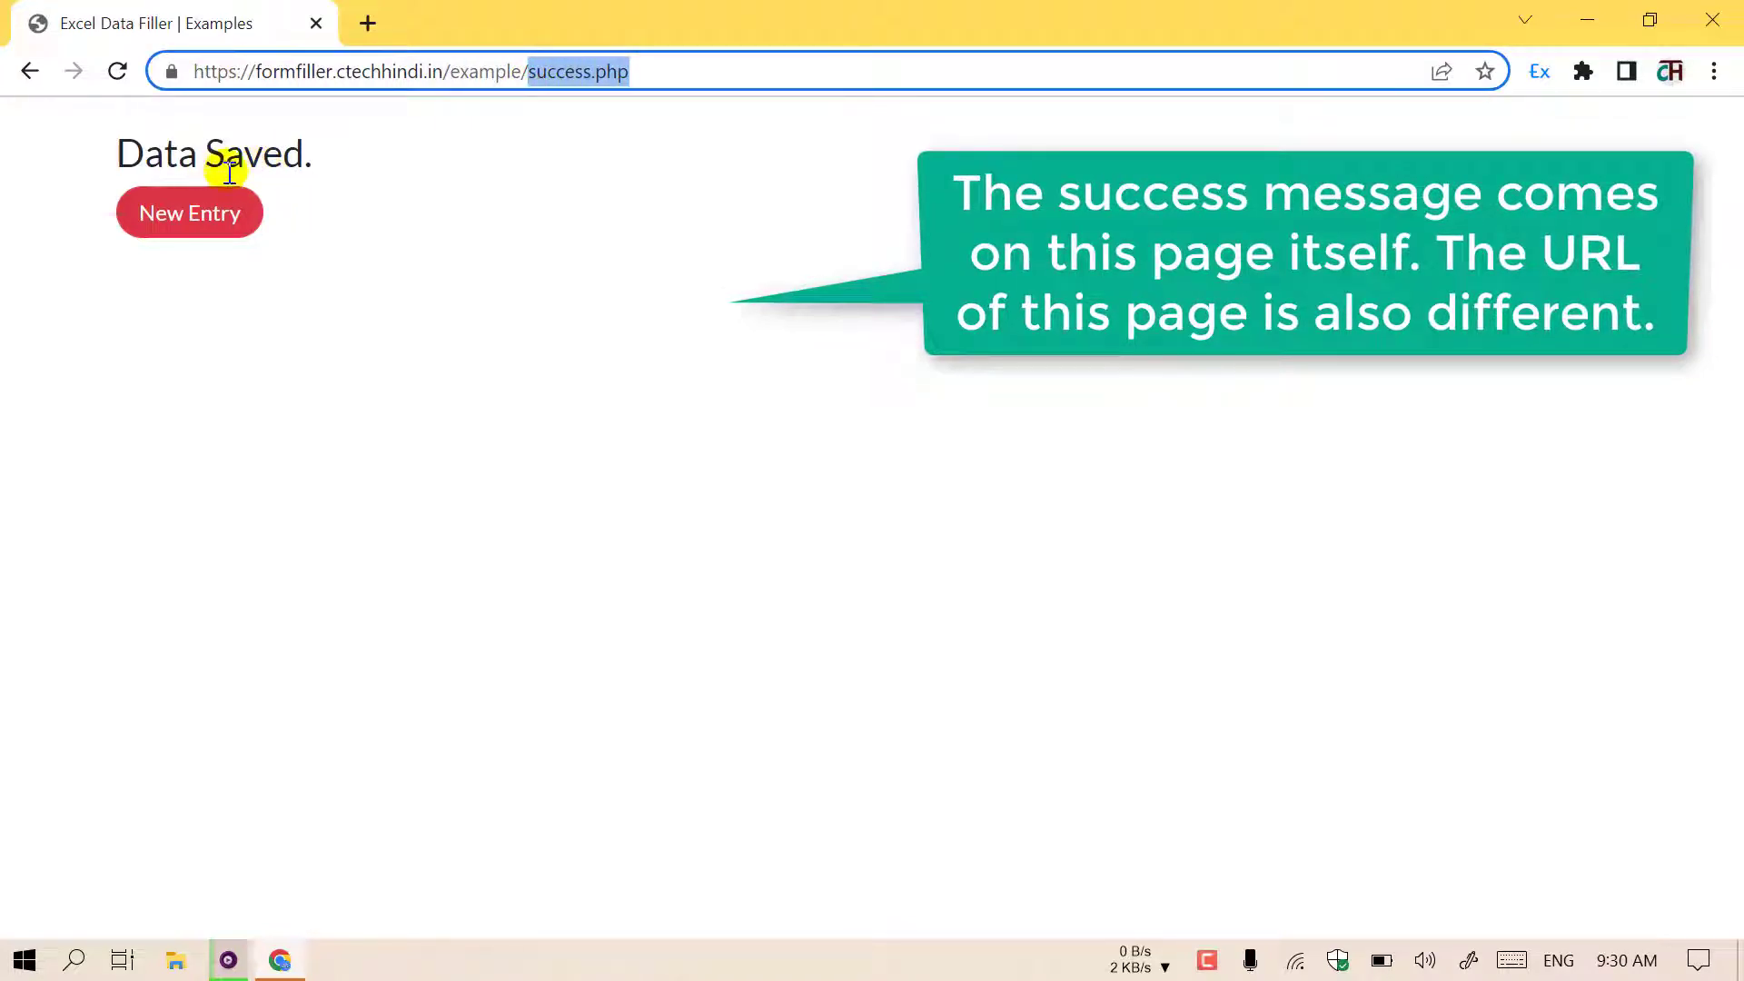
pyautogui.click(227, 220)
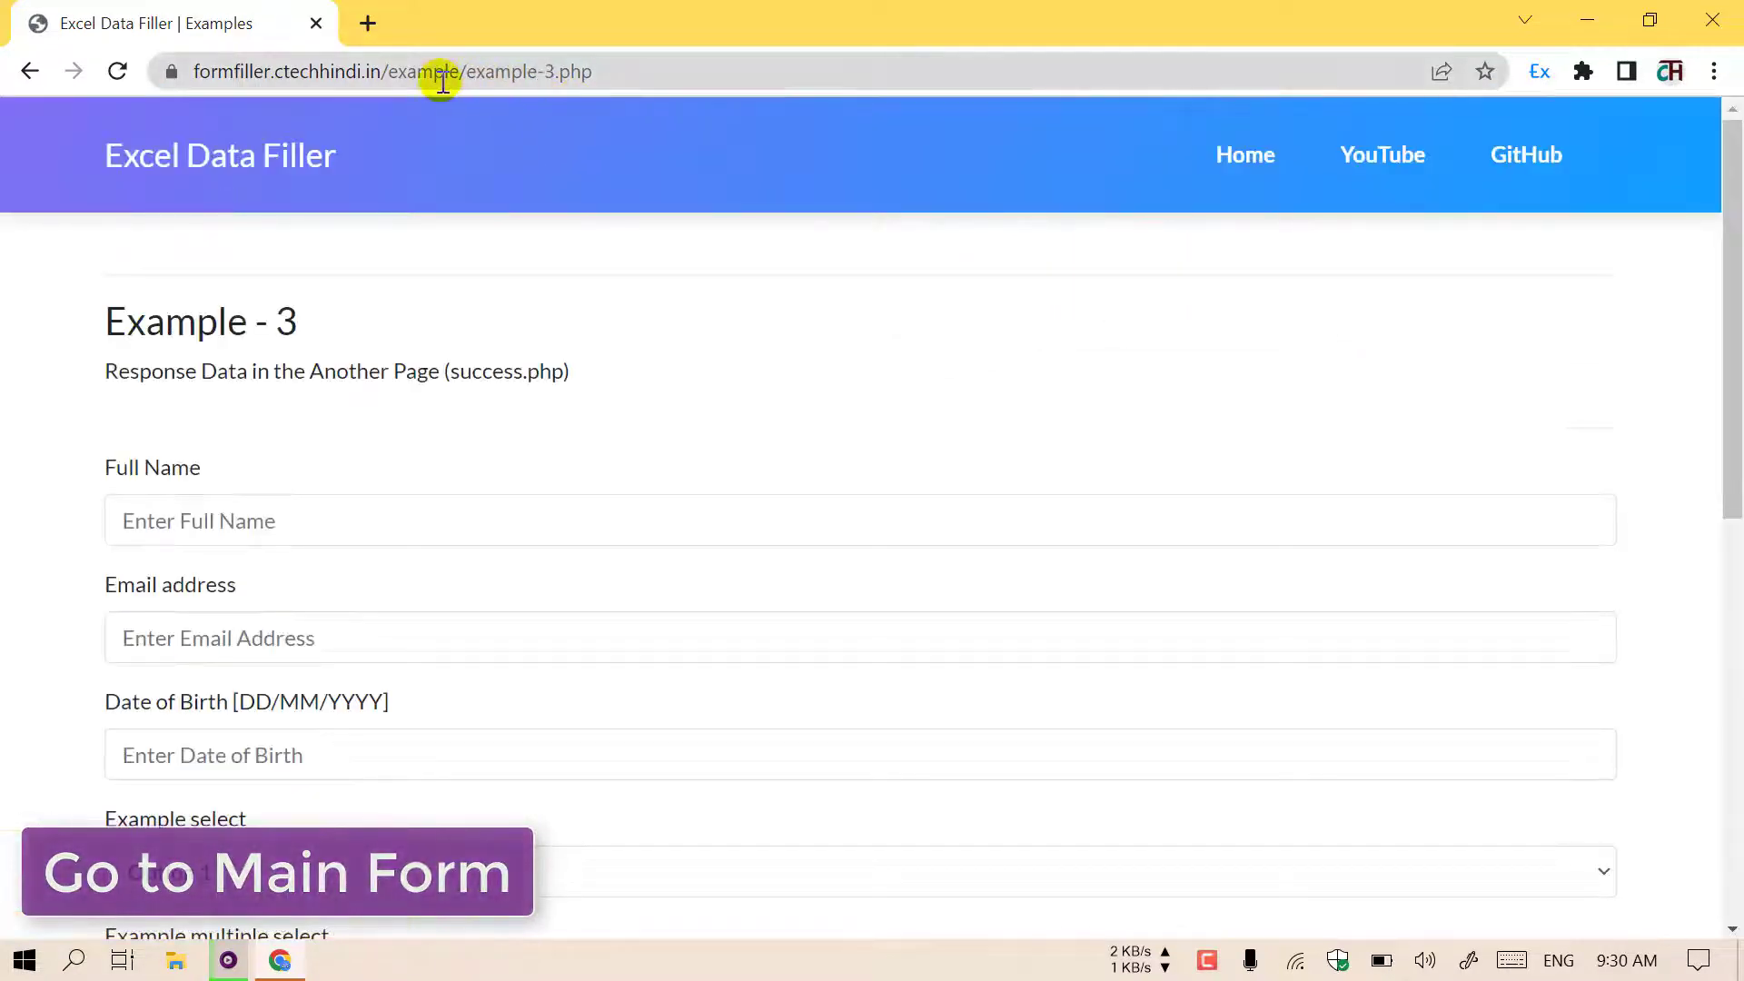
pyautogui.scroll(-4, 335, 391)
pyautogui.scroll(5, 335, 391)
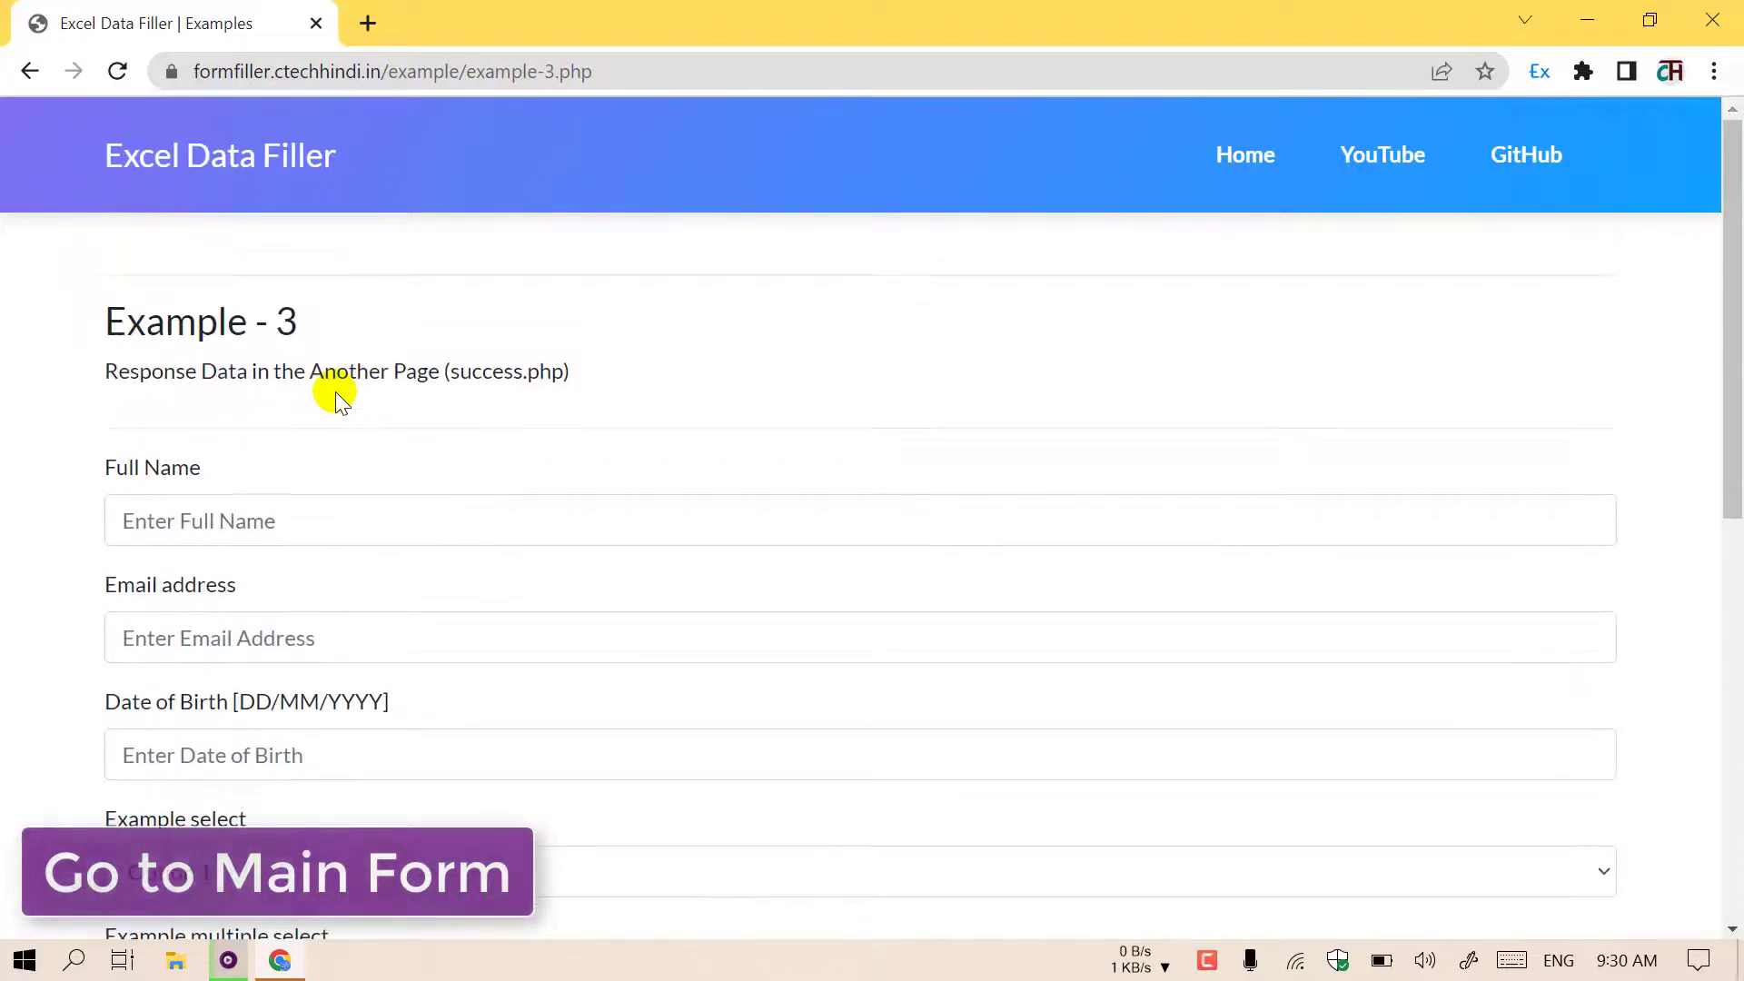
# Insert the Example 3 form as a site via the Excel Data Filler - CTH Insert Form option
pyautogui.rightClick(320, 426)
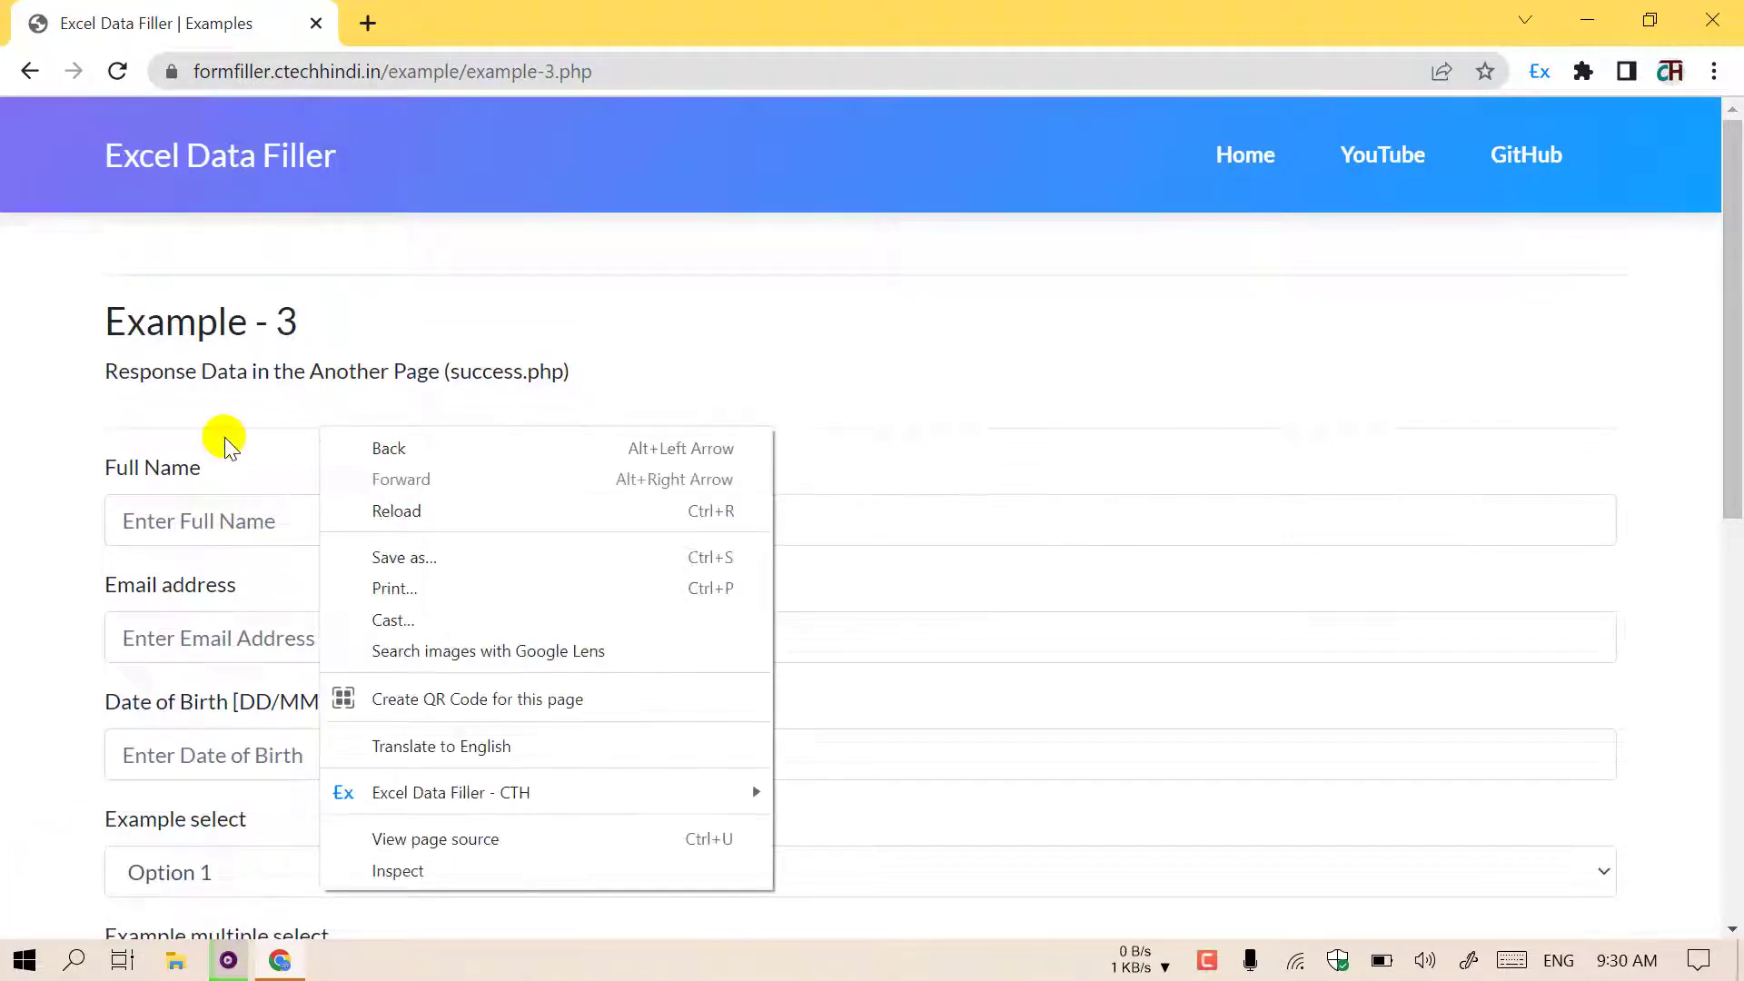
pyautogui.click(656, 799)
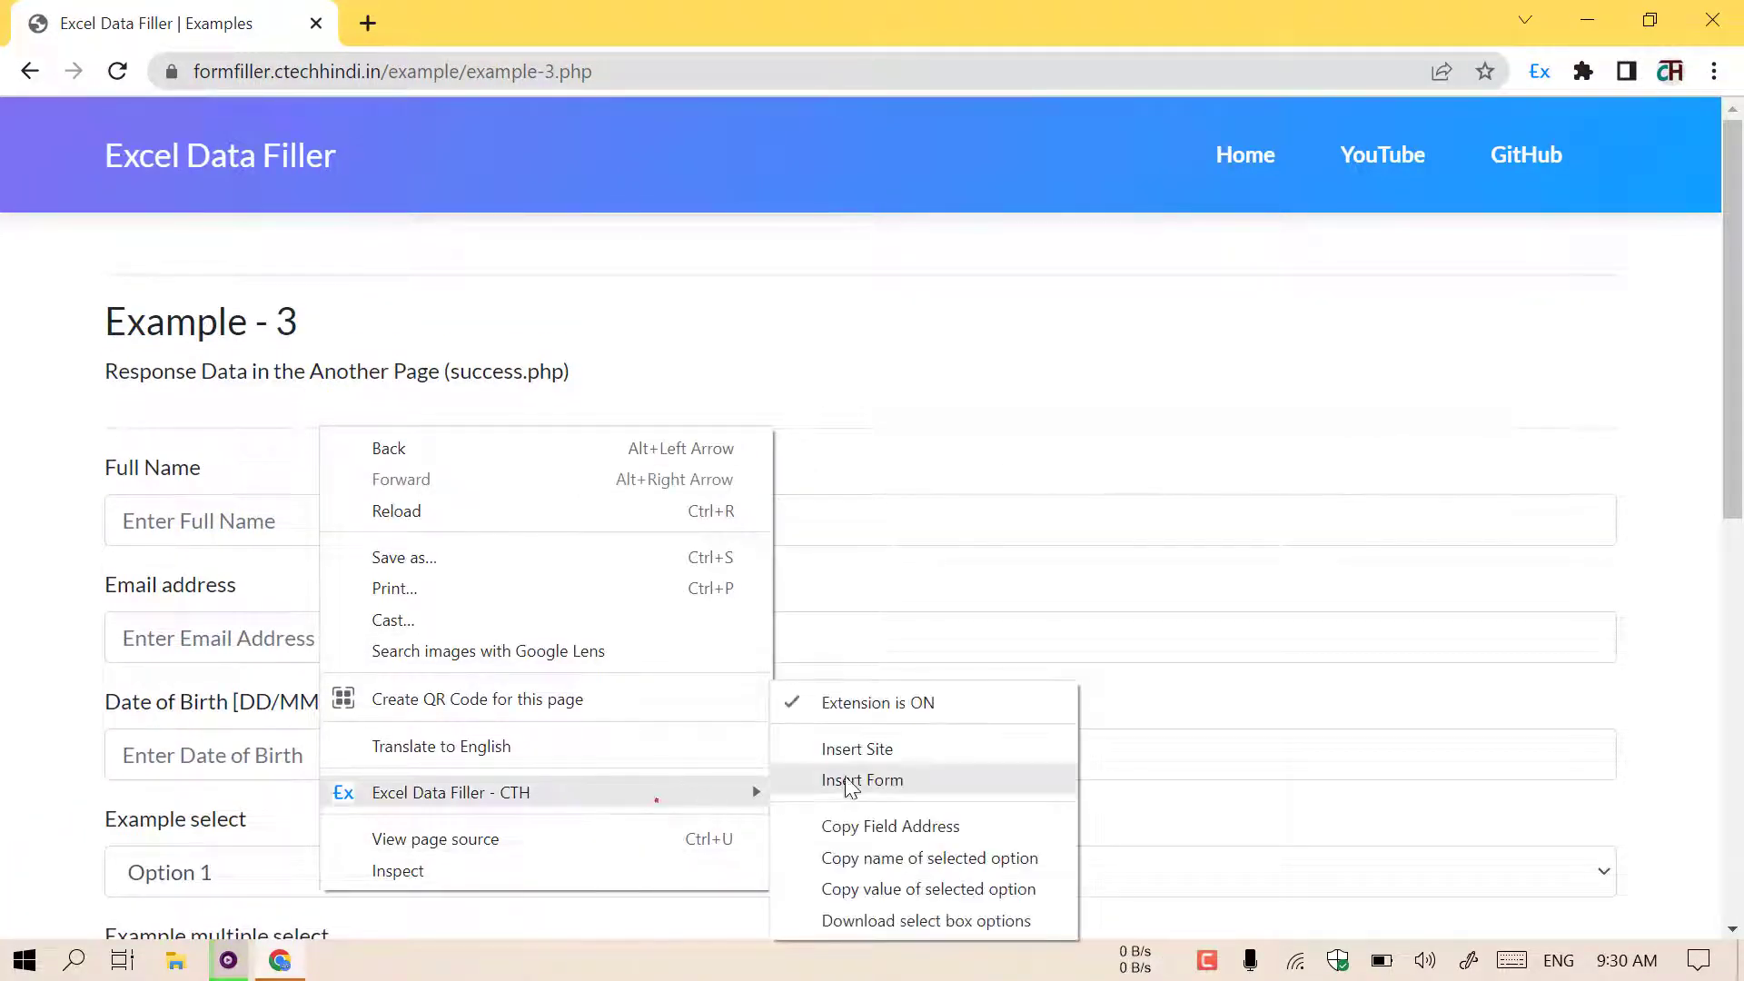
pyautogui.click(903, 752)
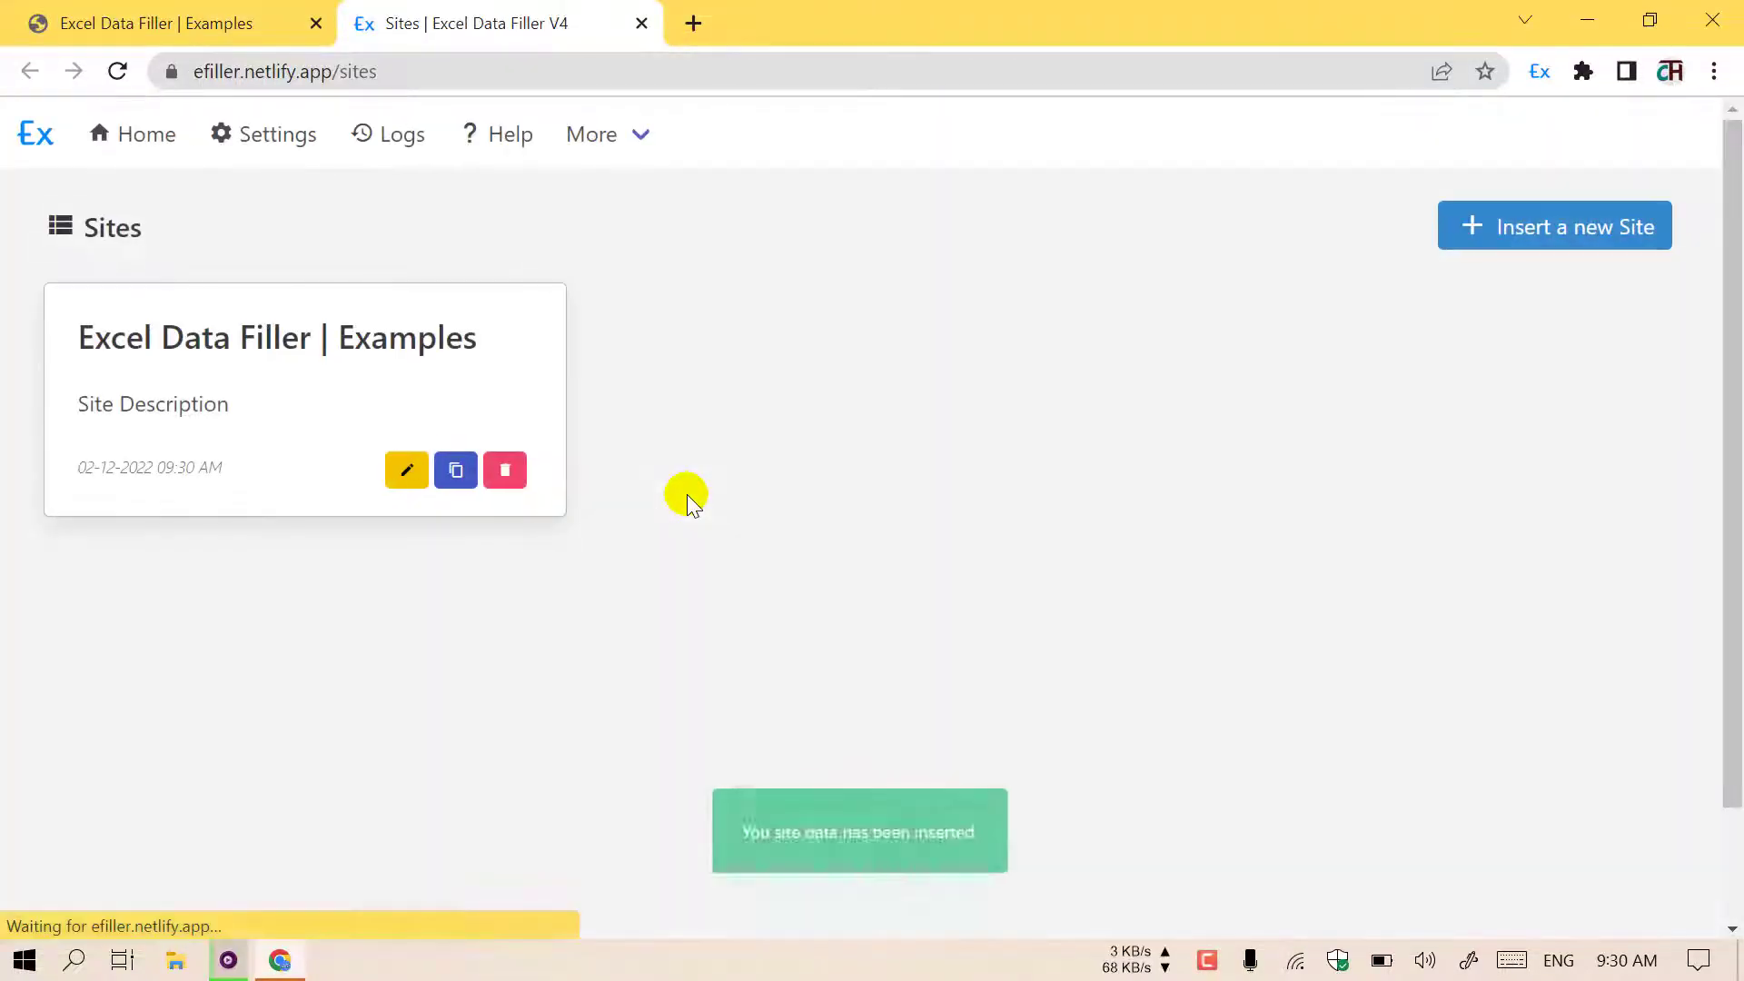
# Upload formfiller.ctechhindi.in.xlsx to the Examples site, update it, and check its five rows
pyautogui.click(412, 470)
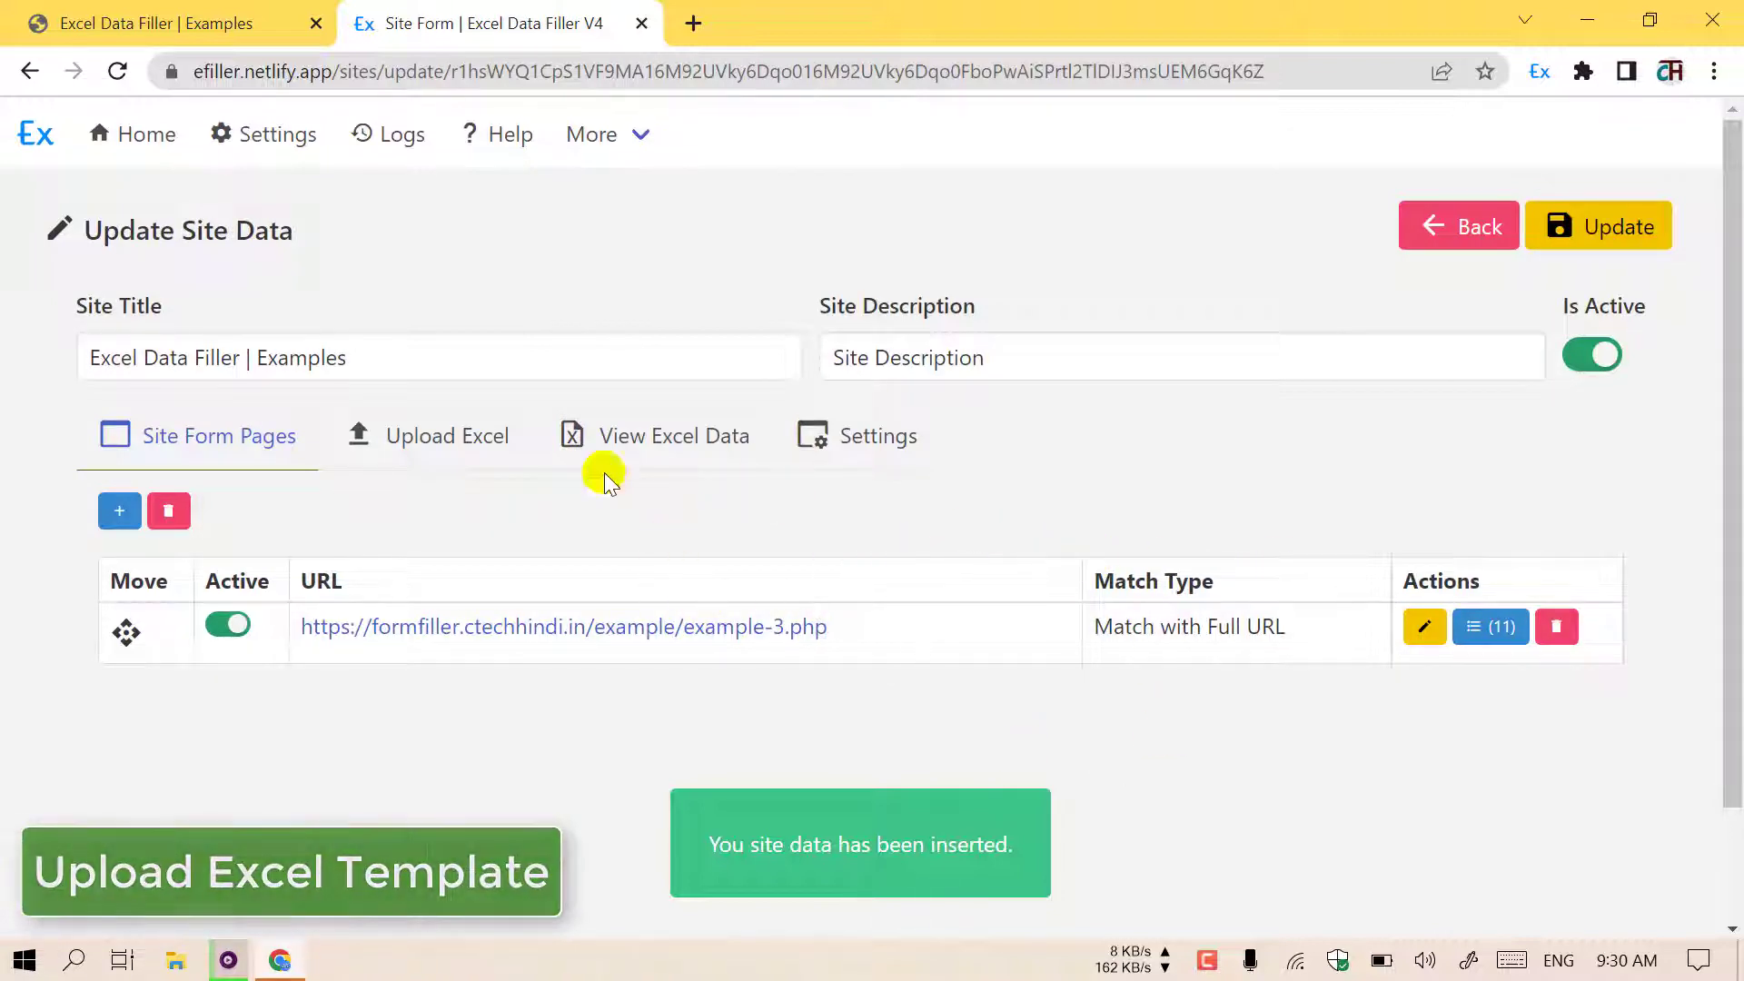
pyautogui.click(422, 449)
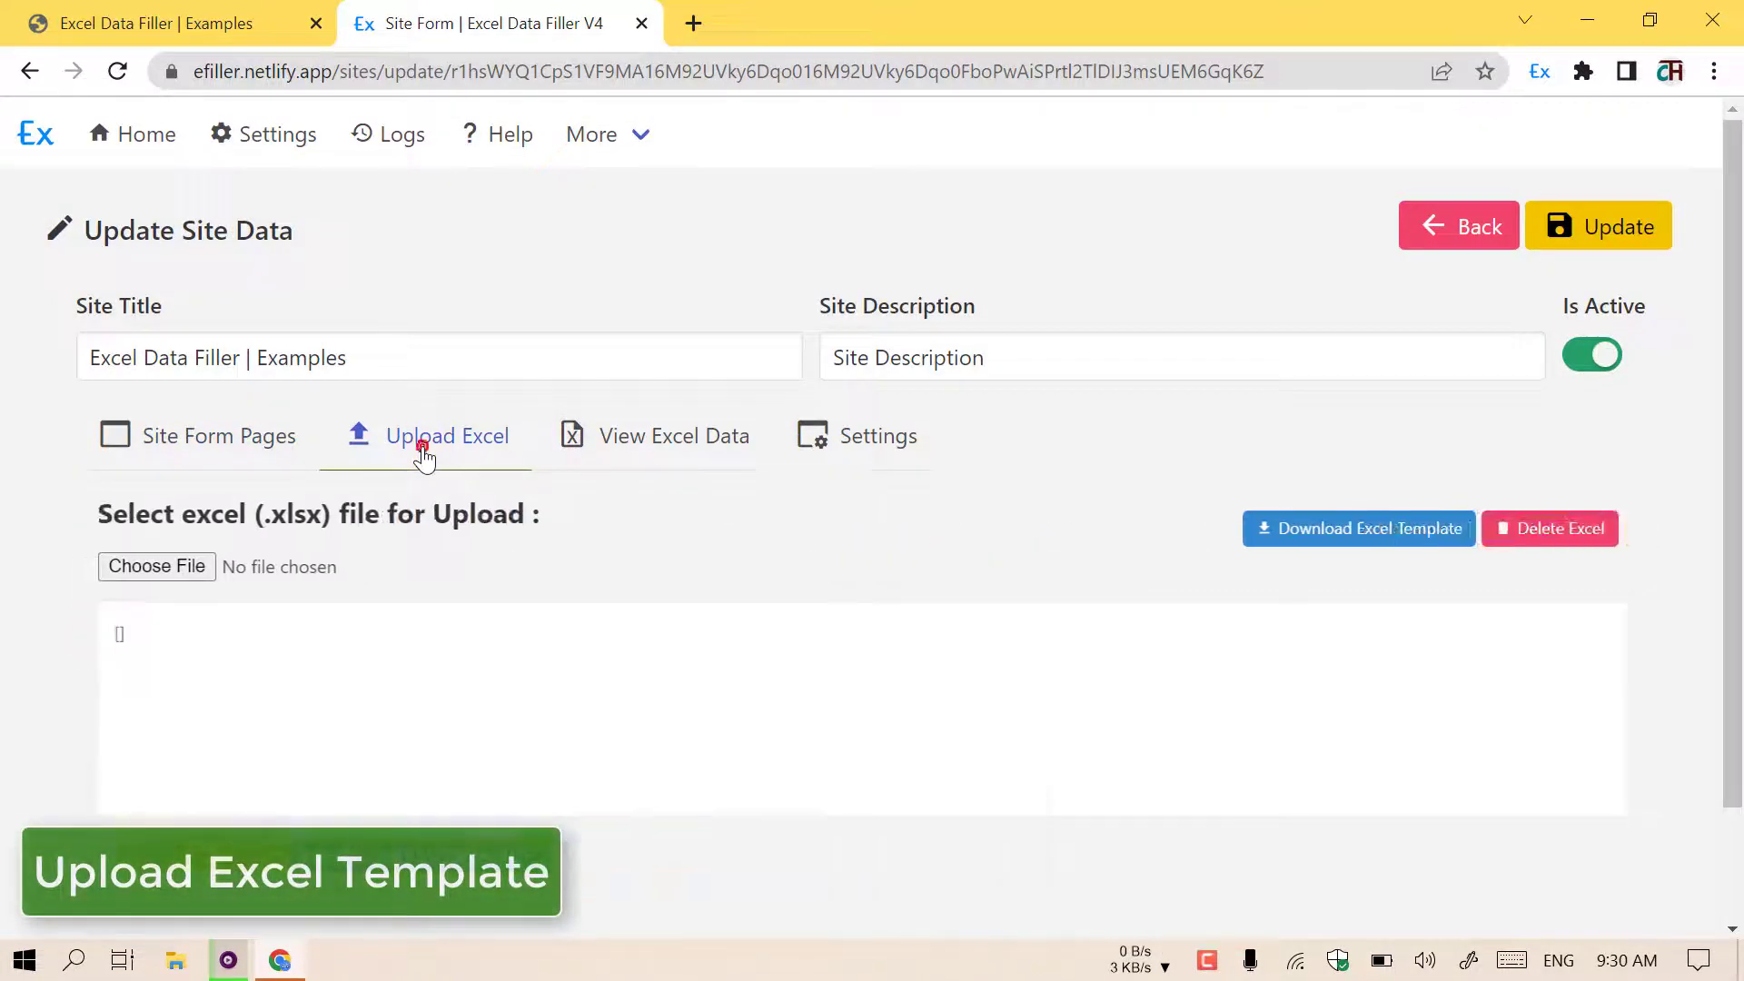
pyautogui.click(199, 566)
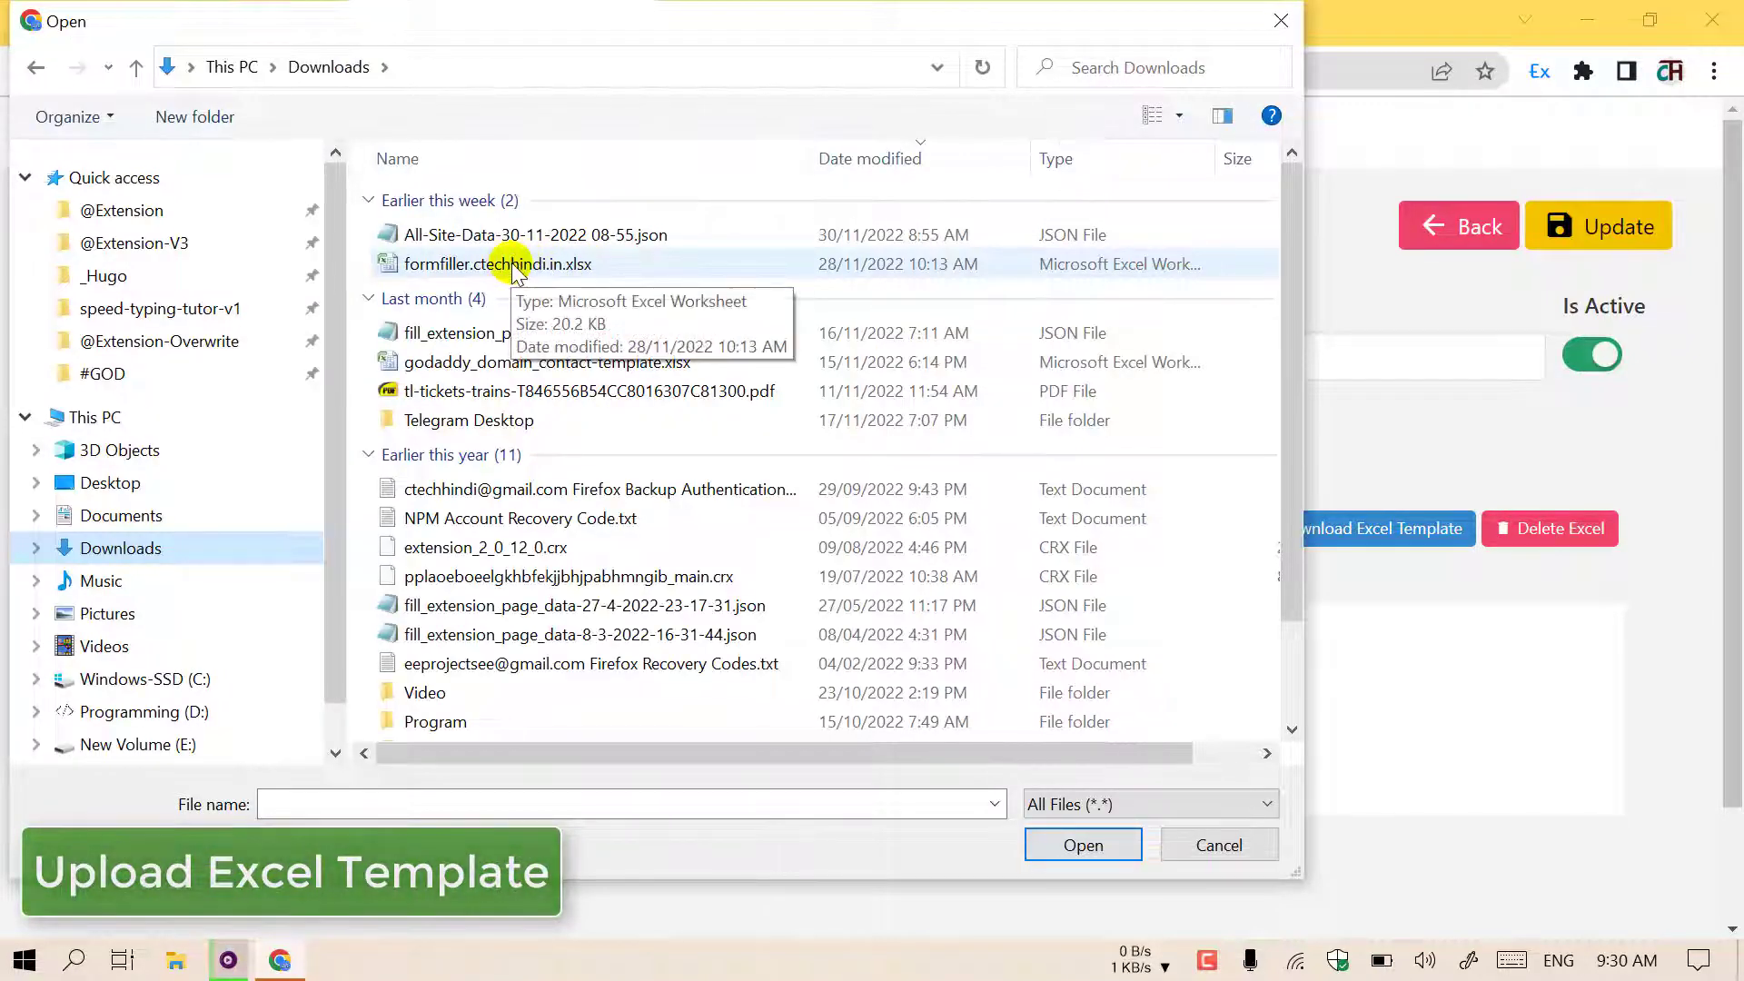
pyautogui.doubleClick(510, 263)
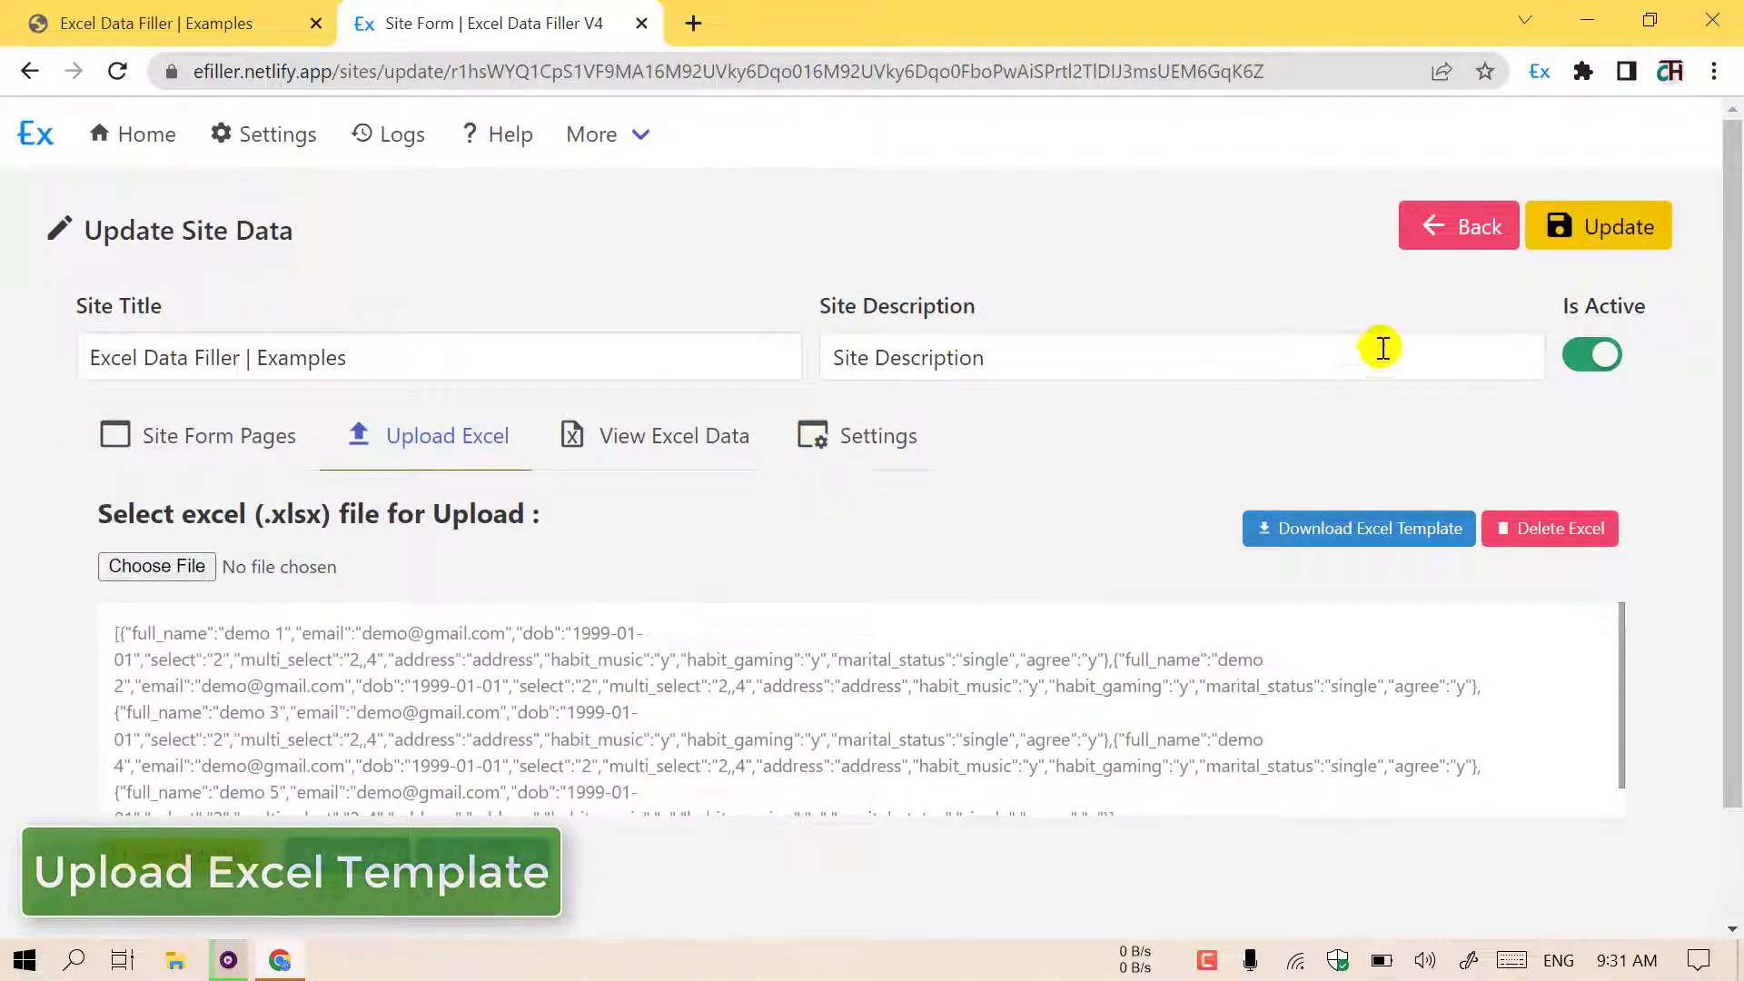
pyautogui.click(1582, 256)
pyautogui.click(578, 462)
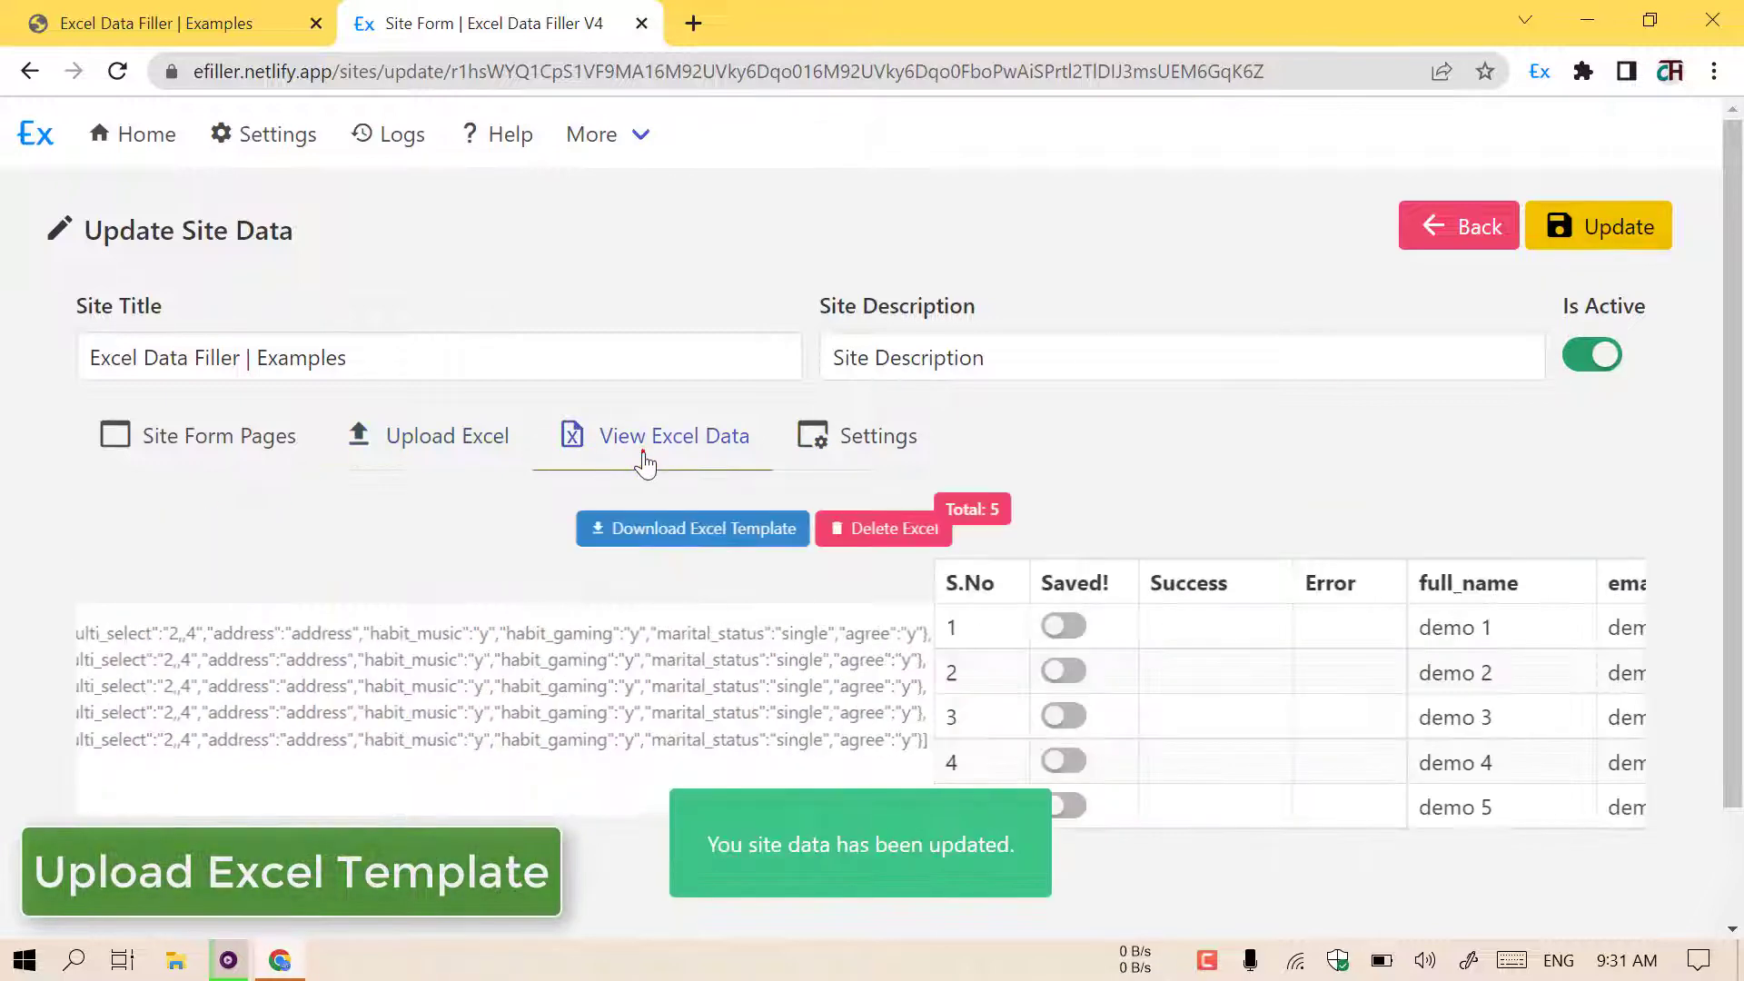
pyautogui.click(265, 451)
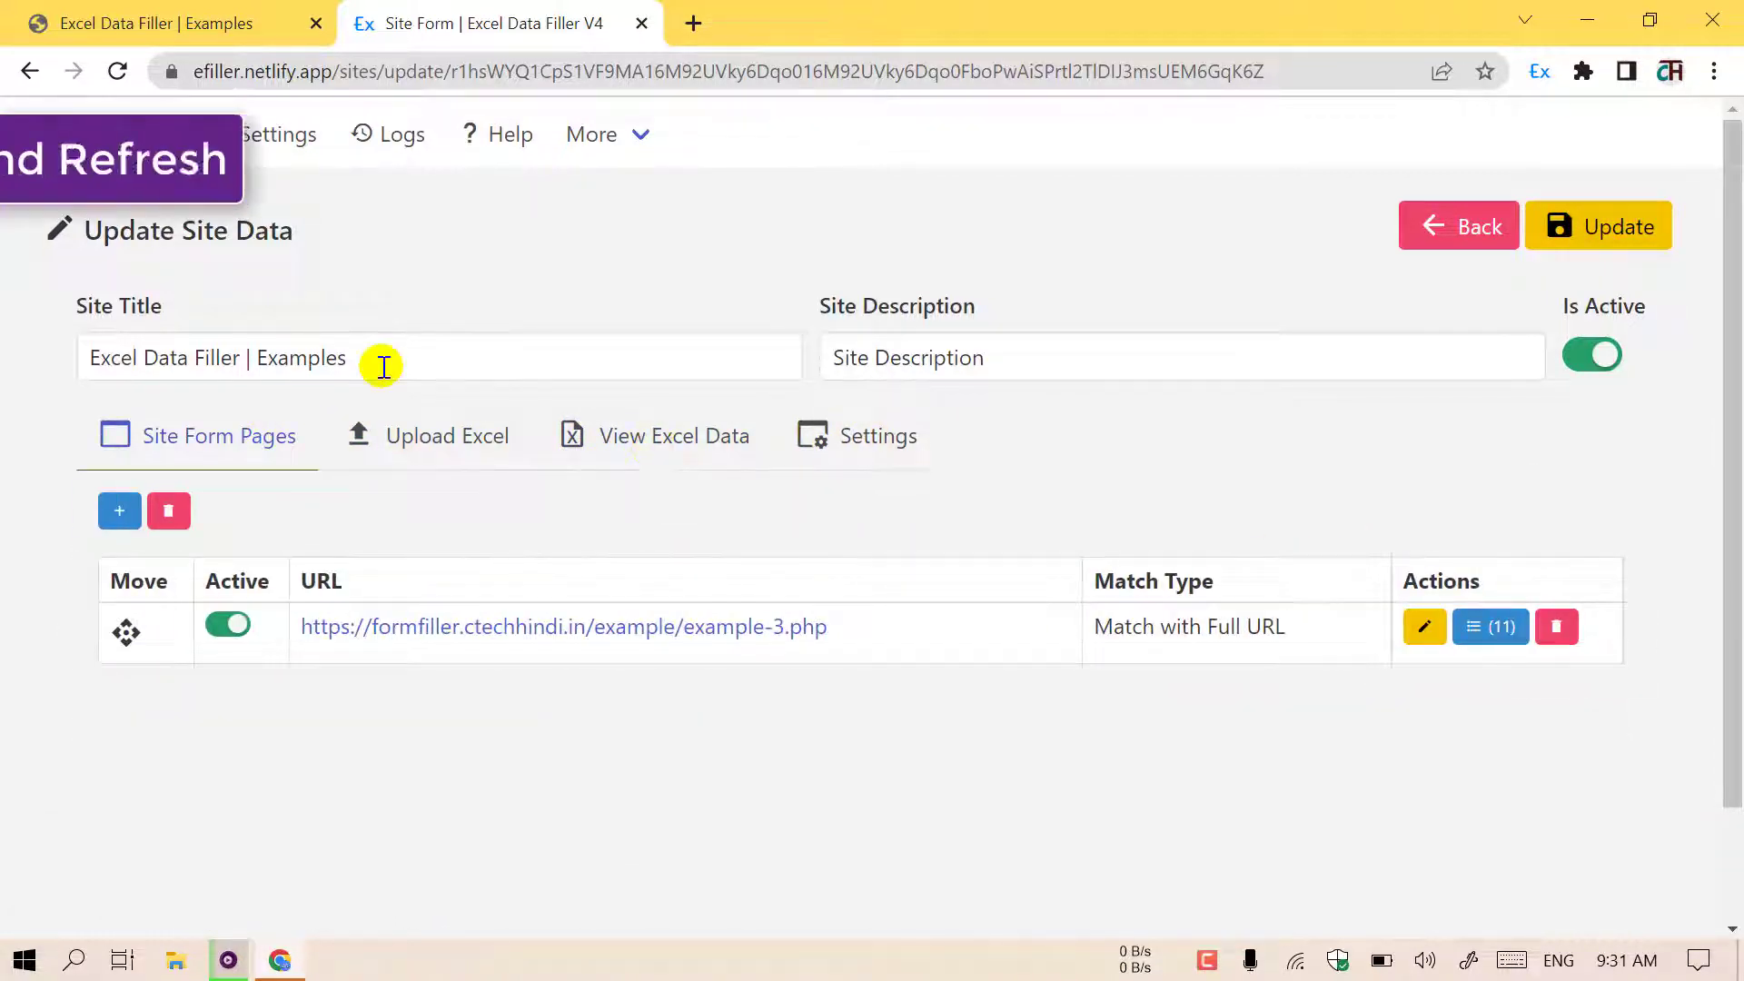
# Reload Example 3 so it auto-fills entry 1 of 5 (demo 1, Music, Gaming, Single)
pyautogui.click(222, 23)
pyautogui.click(120, 72)
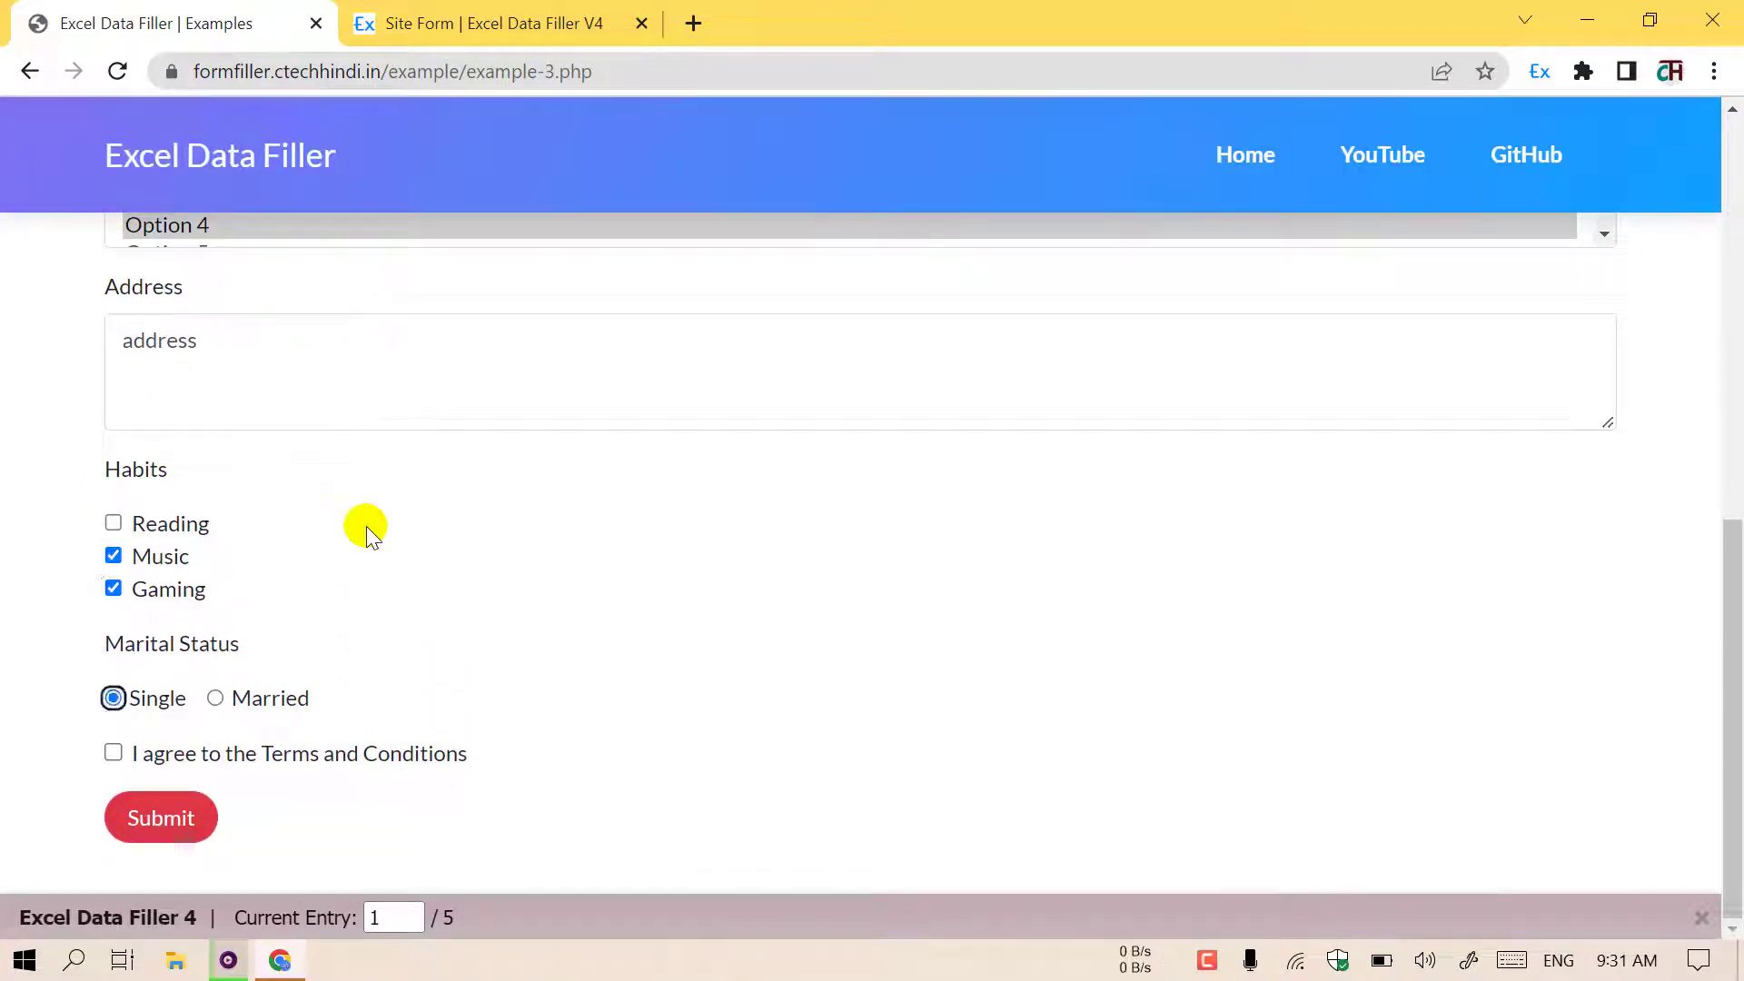
pyautogui.doubleClick(377, 917)
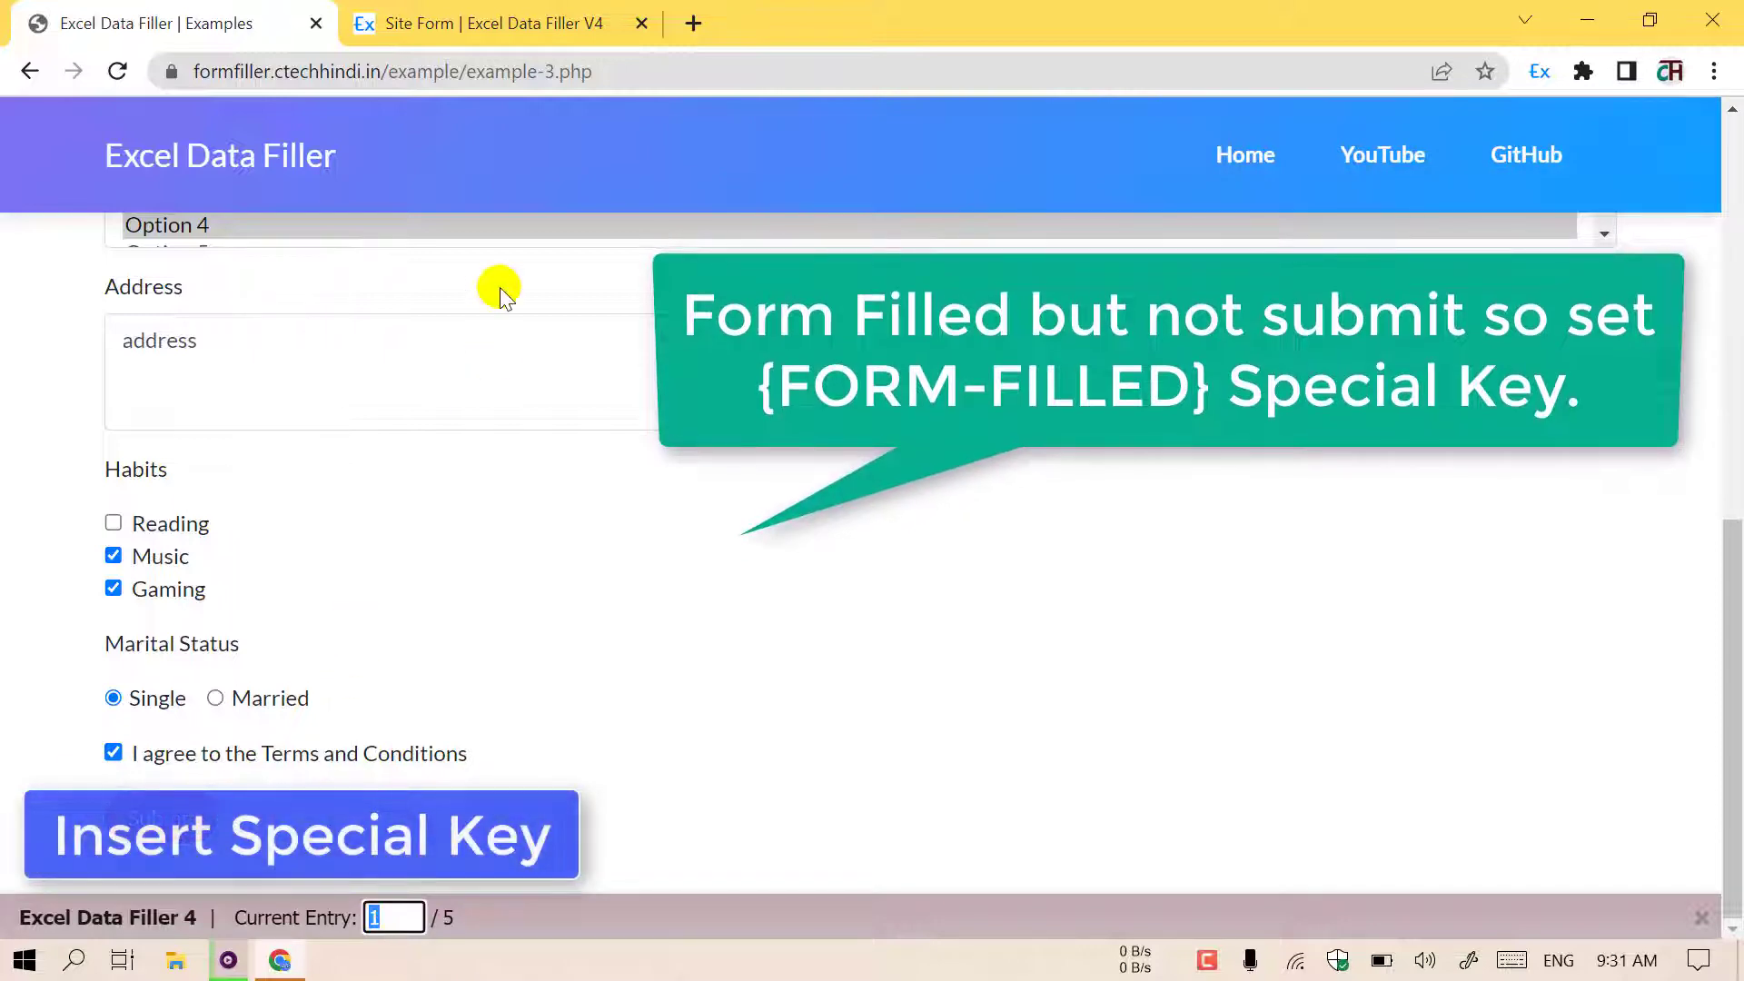
# Add a new {FORM-FILLED} field of type Keys to Example 3's field list and save it
pyautogui.click(586, 11)
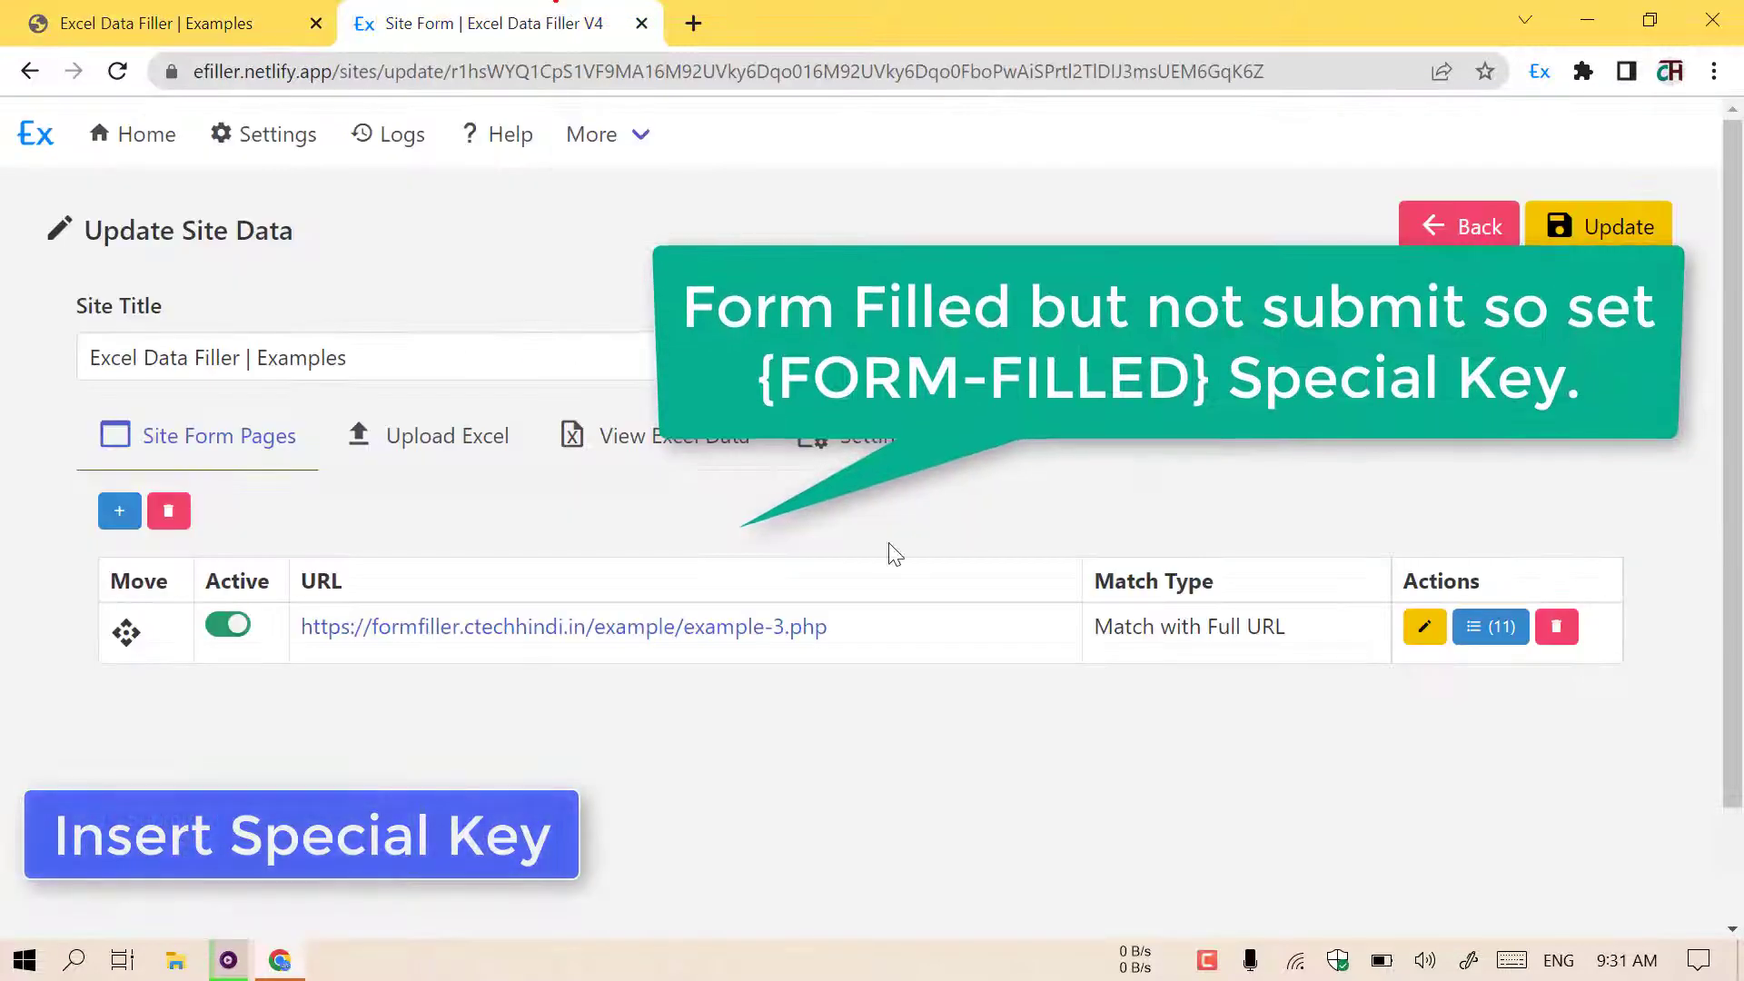
pyautogui.click(1515, 643)
pyautogui.scroll(-3, 1549, 318)
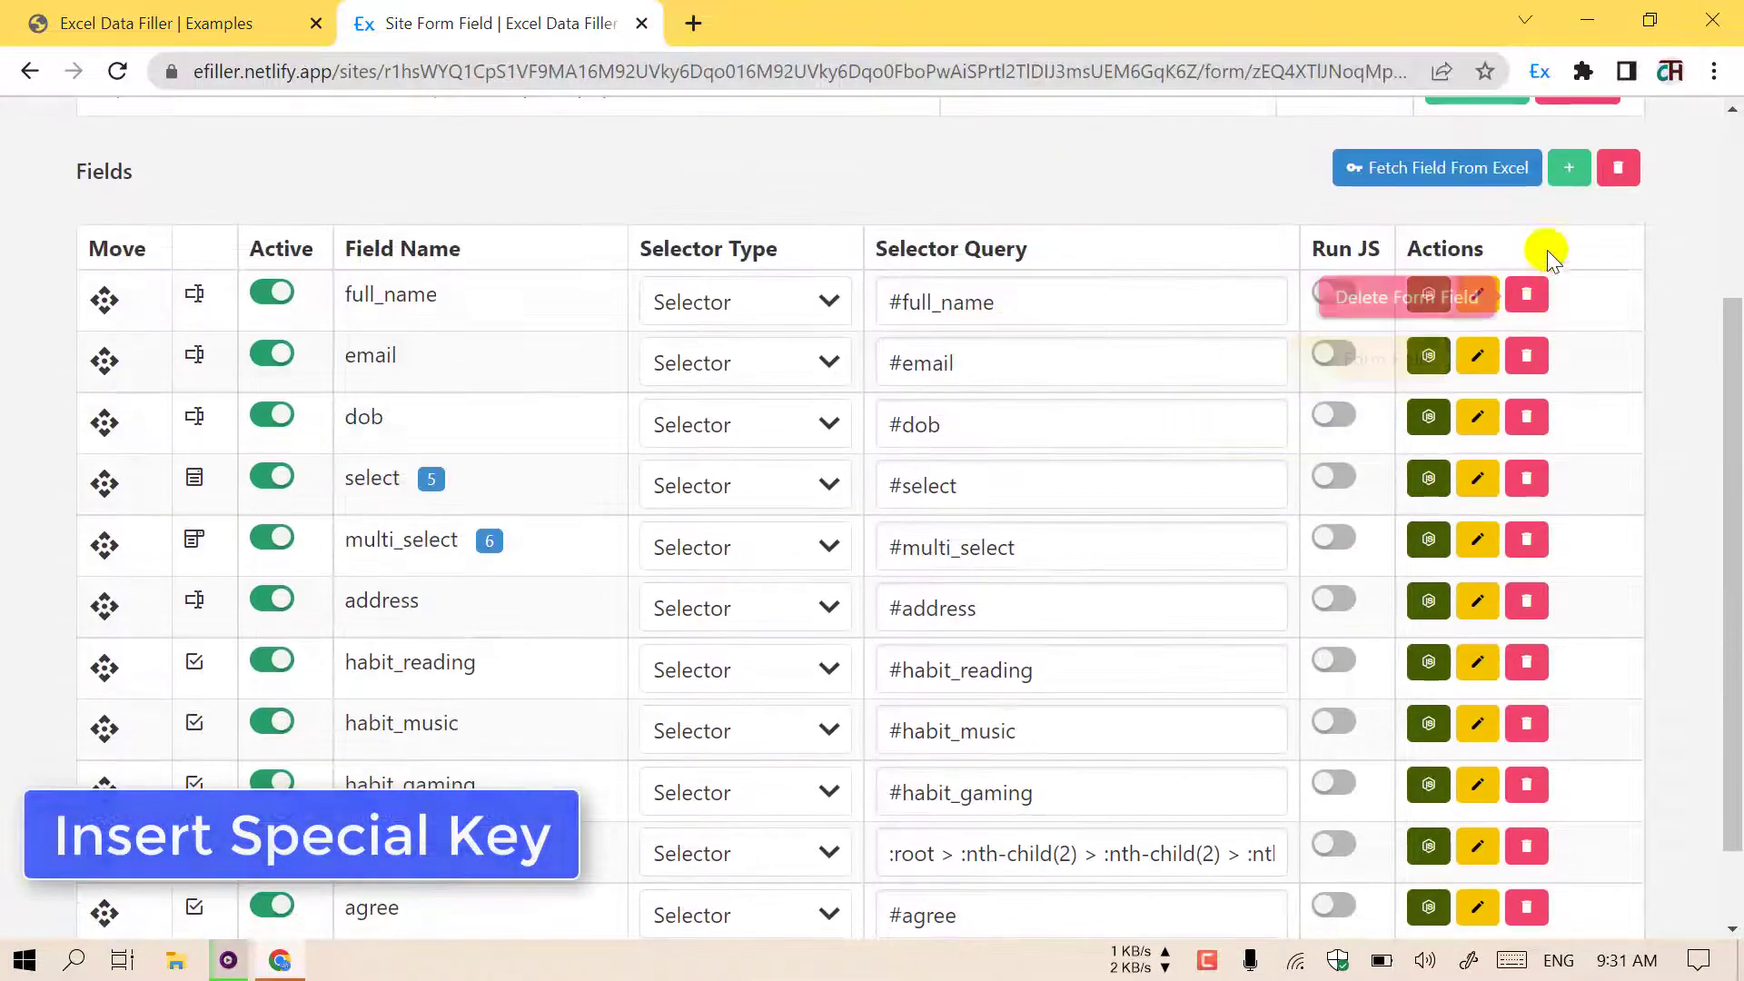
pyautogui.click(1568, 172)
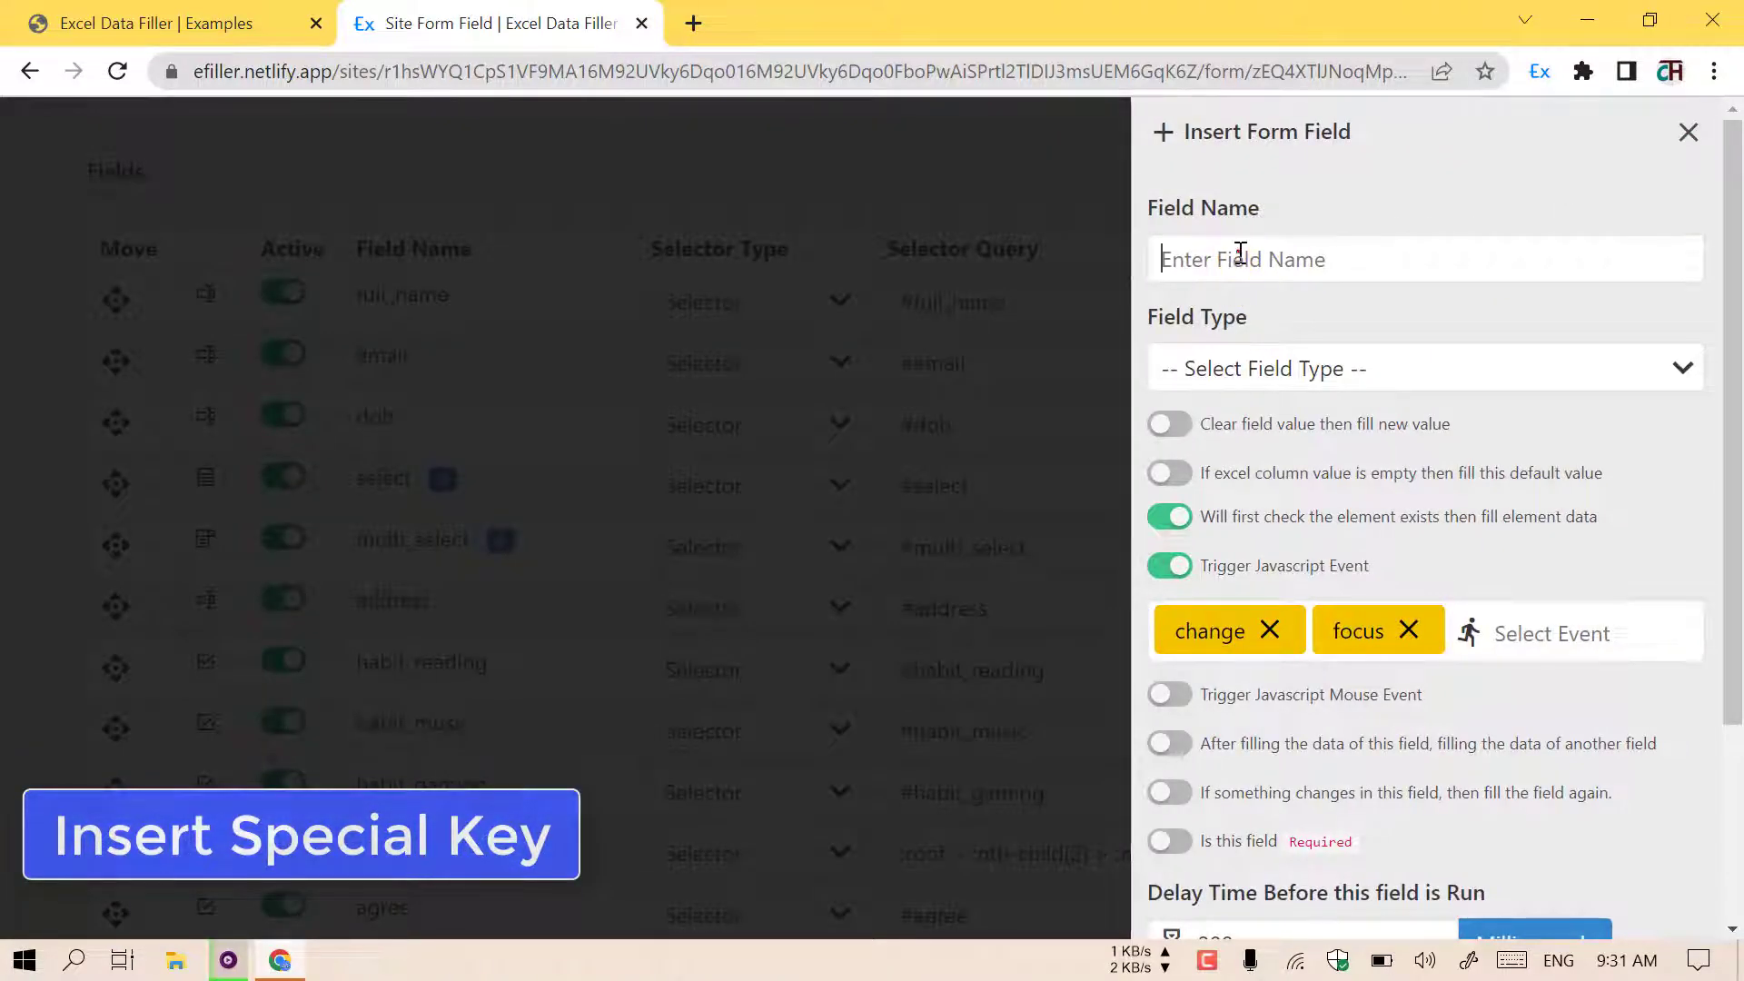
pyautogui.write('{')
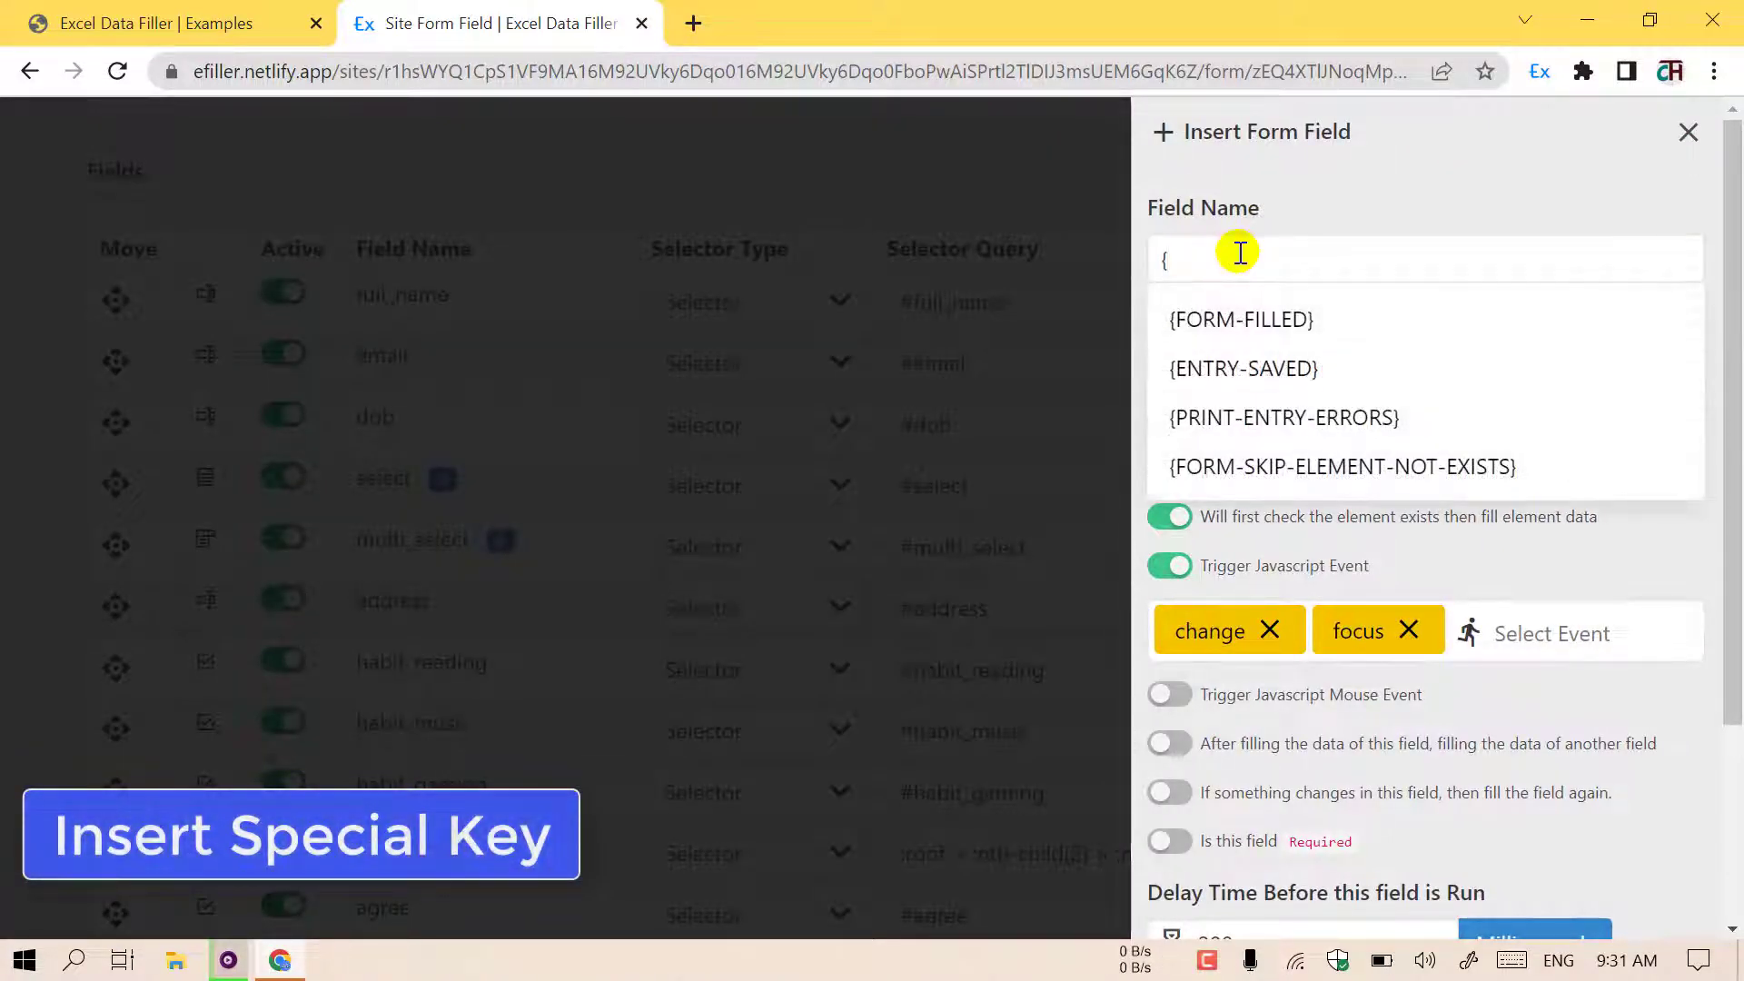
pyautogui.click(1251, 321)
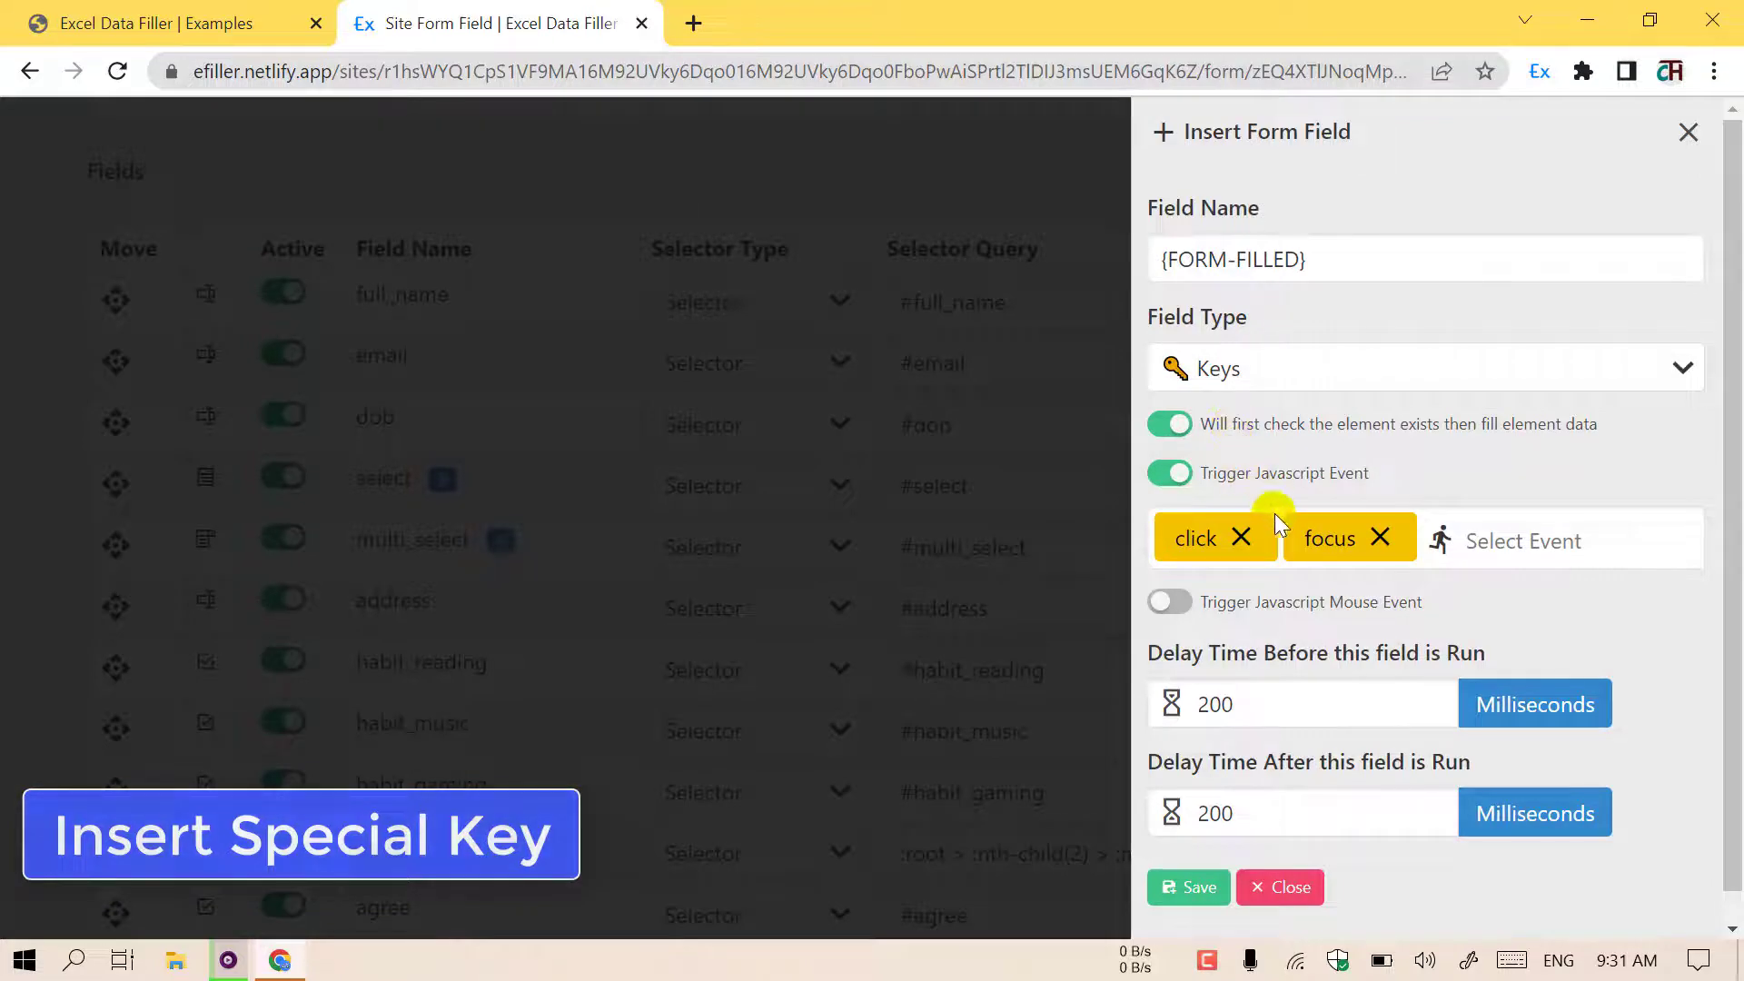
pyautogui.click(1233, 767)
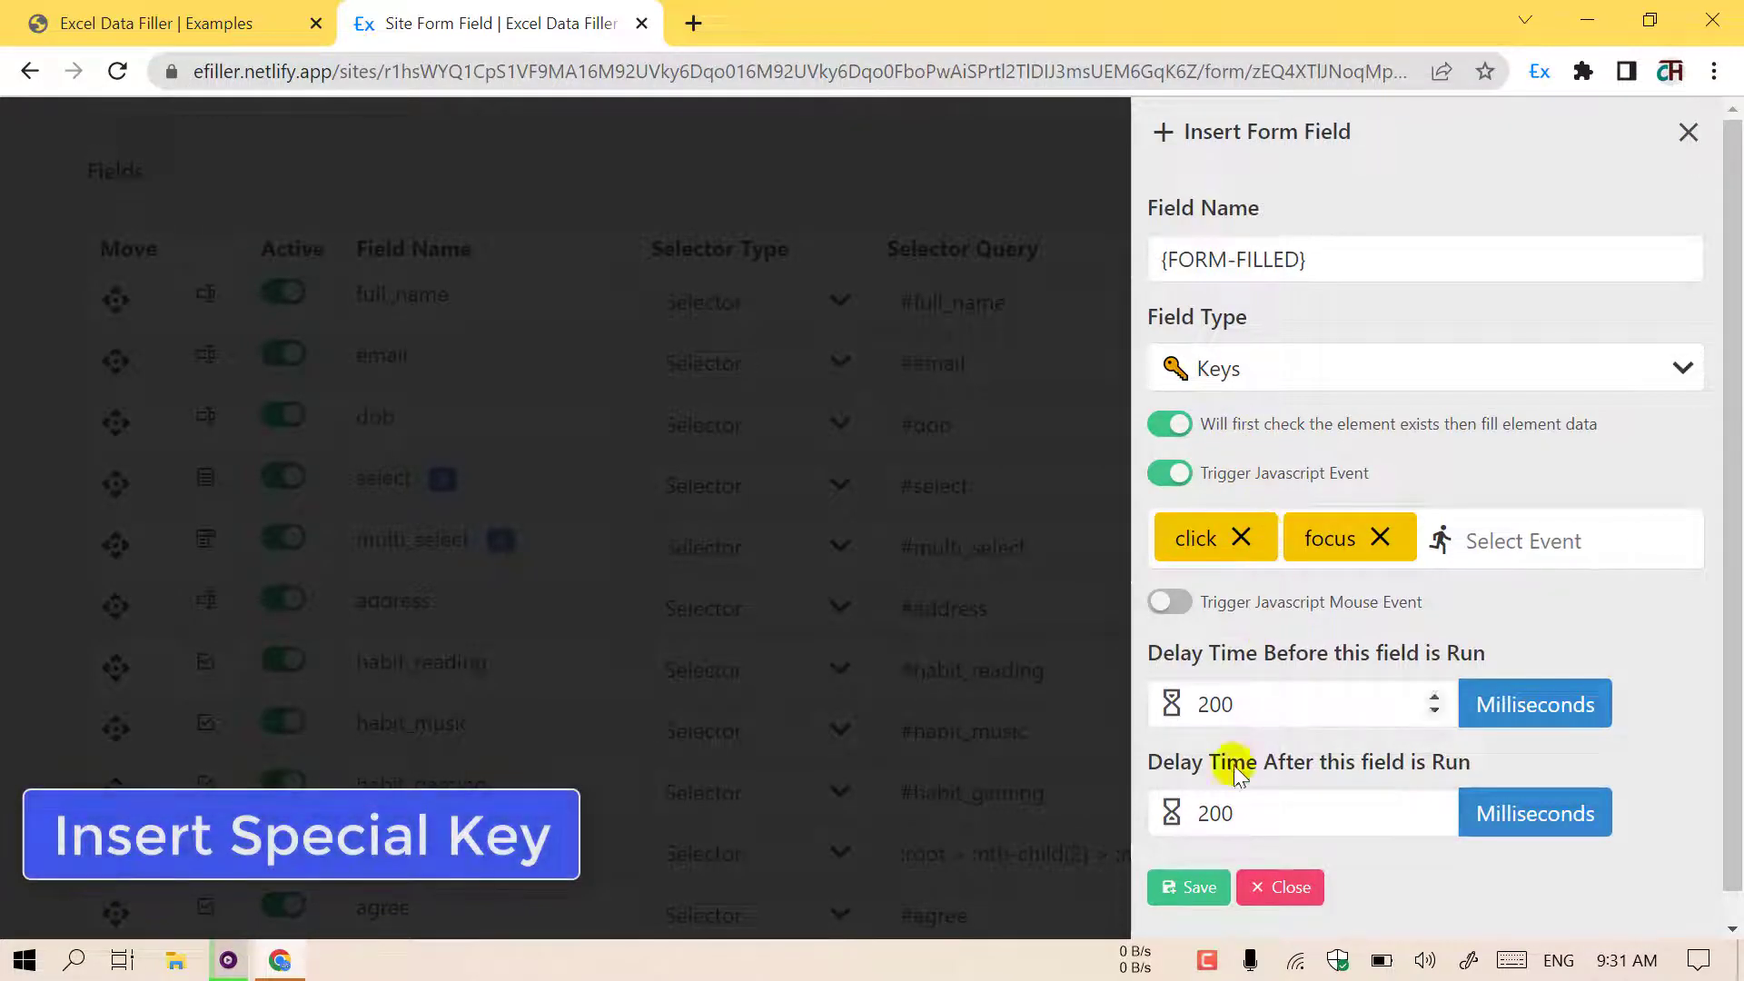
pyautogui.click(1197, 888)
# Copy the Submit button's selector from the filled Example 3 form
pyautogui.click(80, 12)
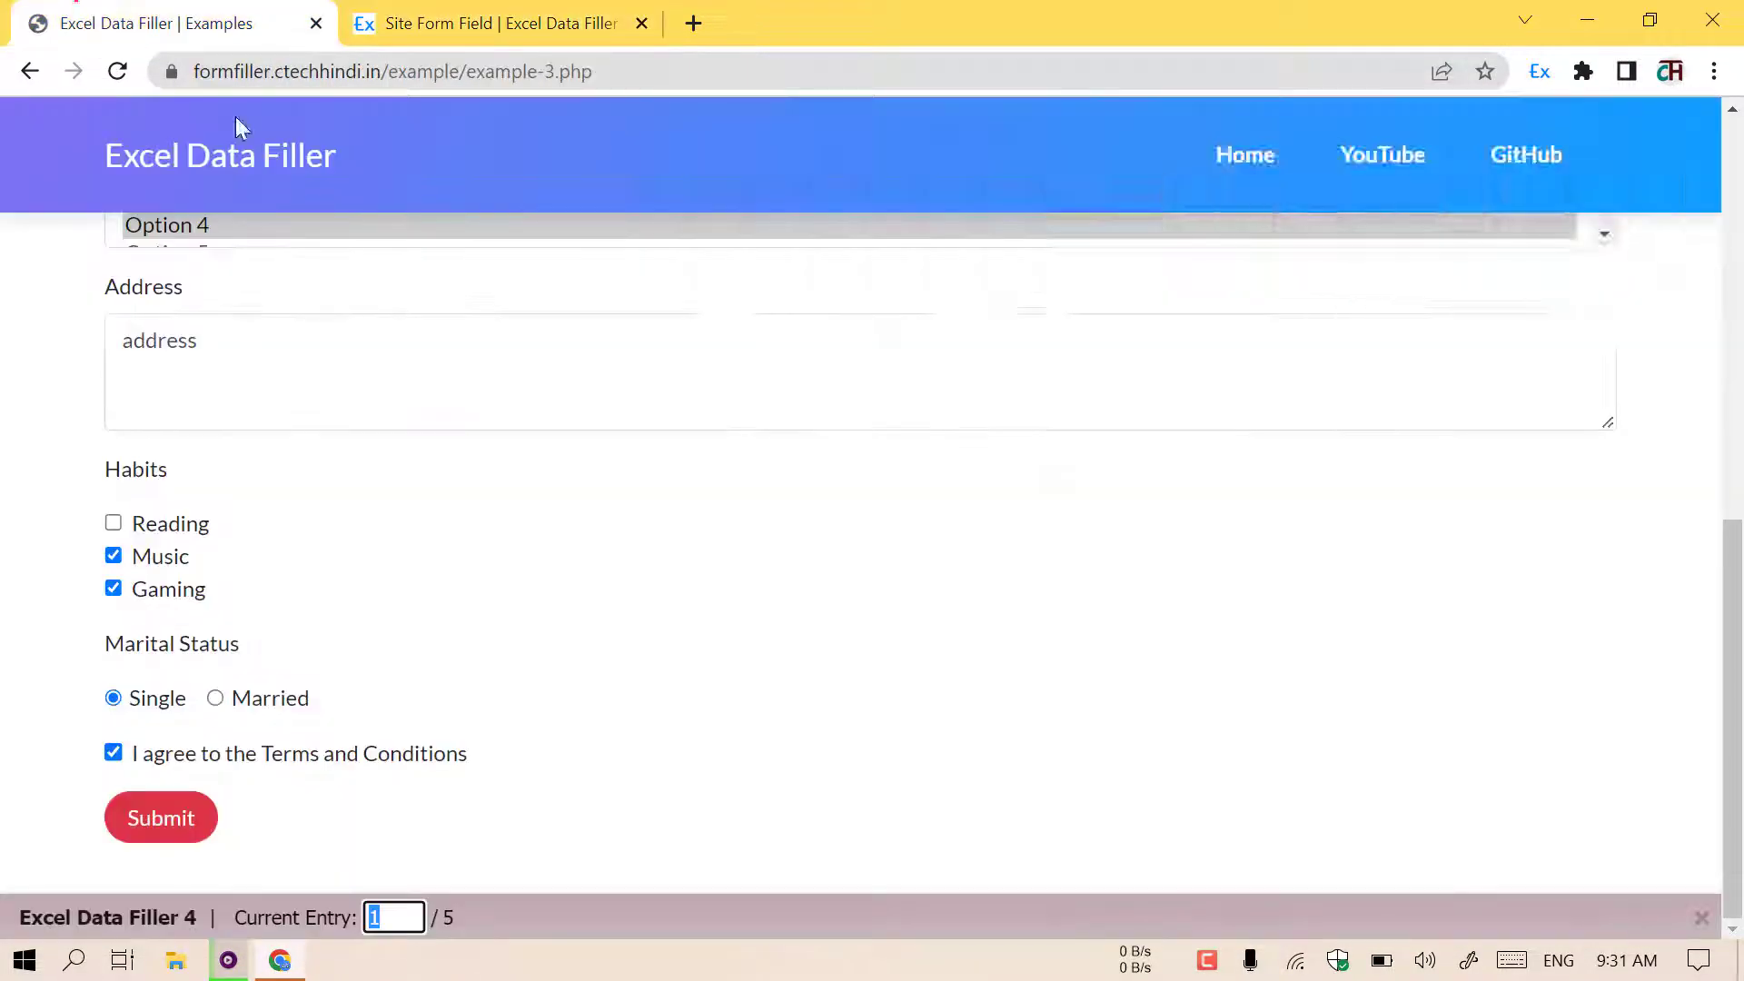
pyautogui.rightClick(183, 809)
pyautogui.moveTo(314, 713)
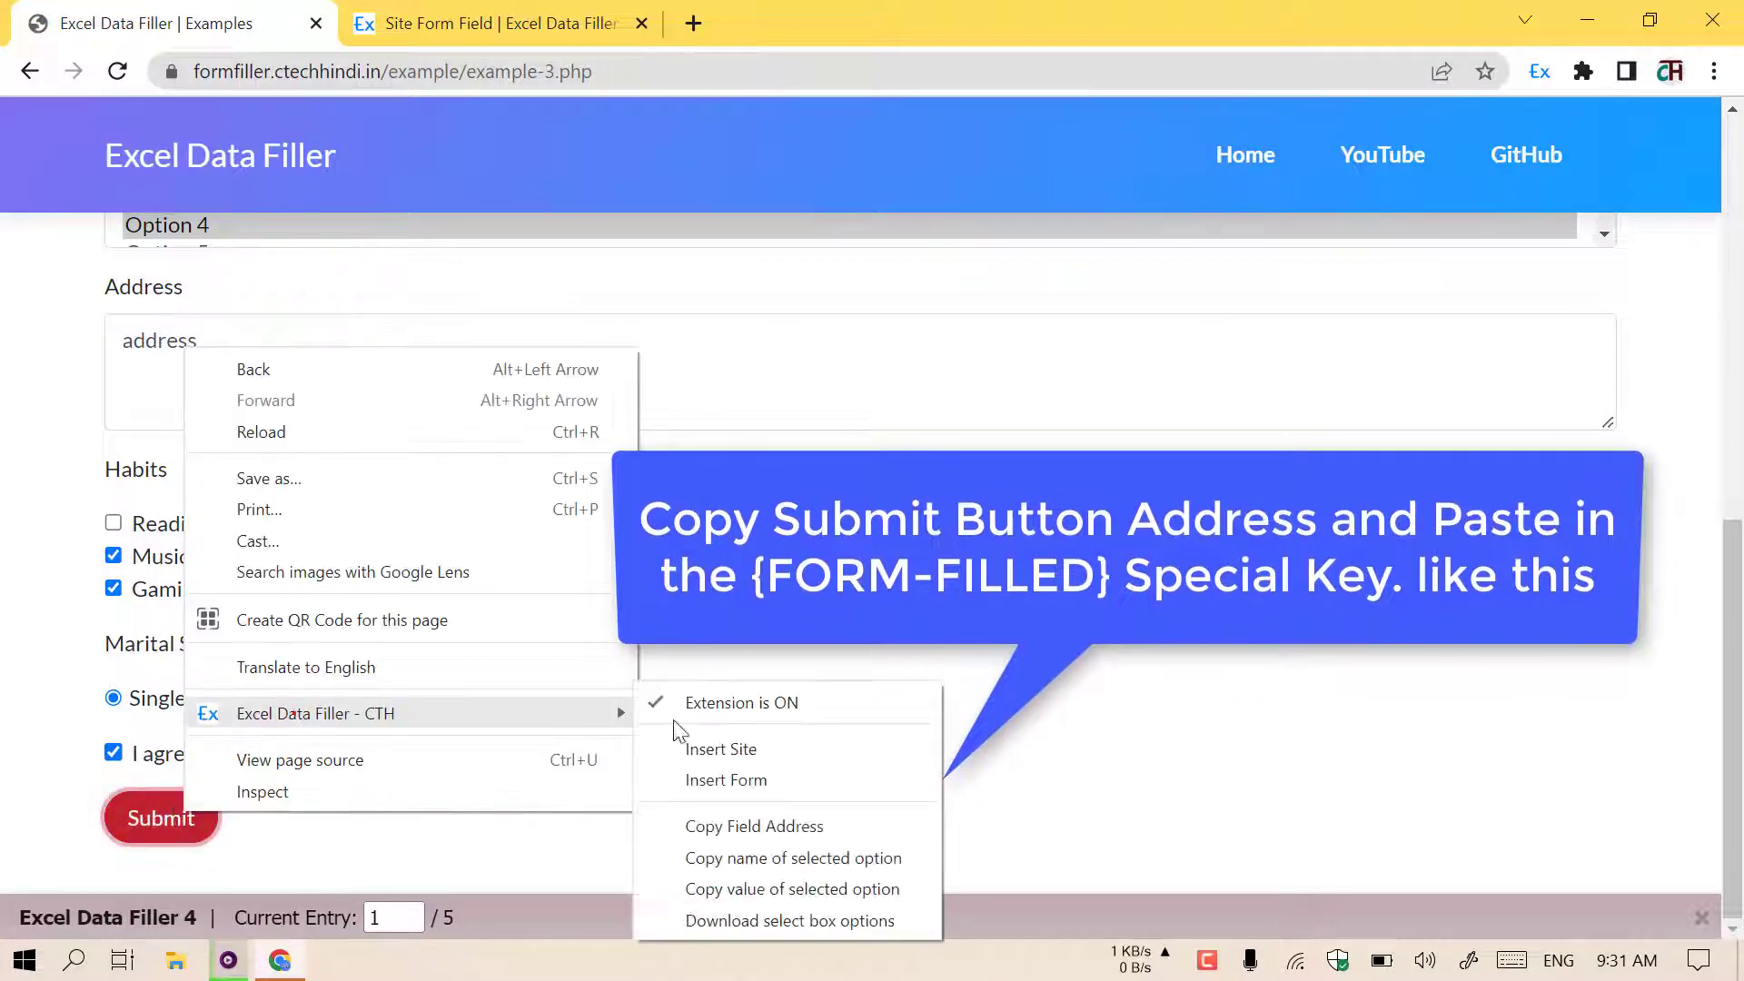
pyautogui.click(750, 826)
# Paste the selector into the {FORM-FILLED} Selector Query and update the form fields
pyautogui.click(543, 11)
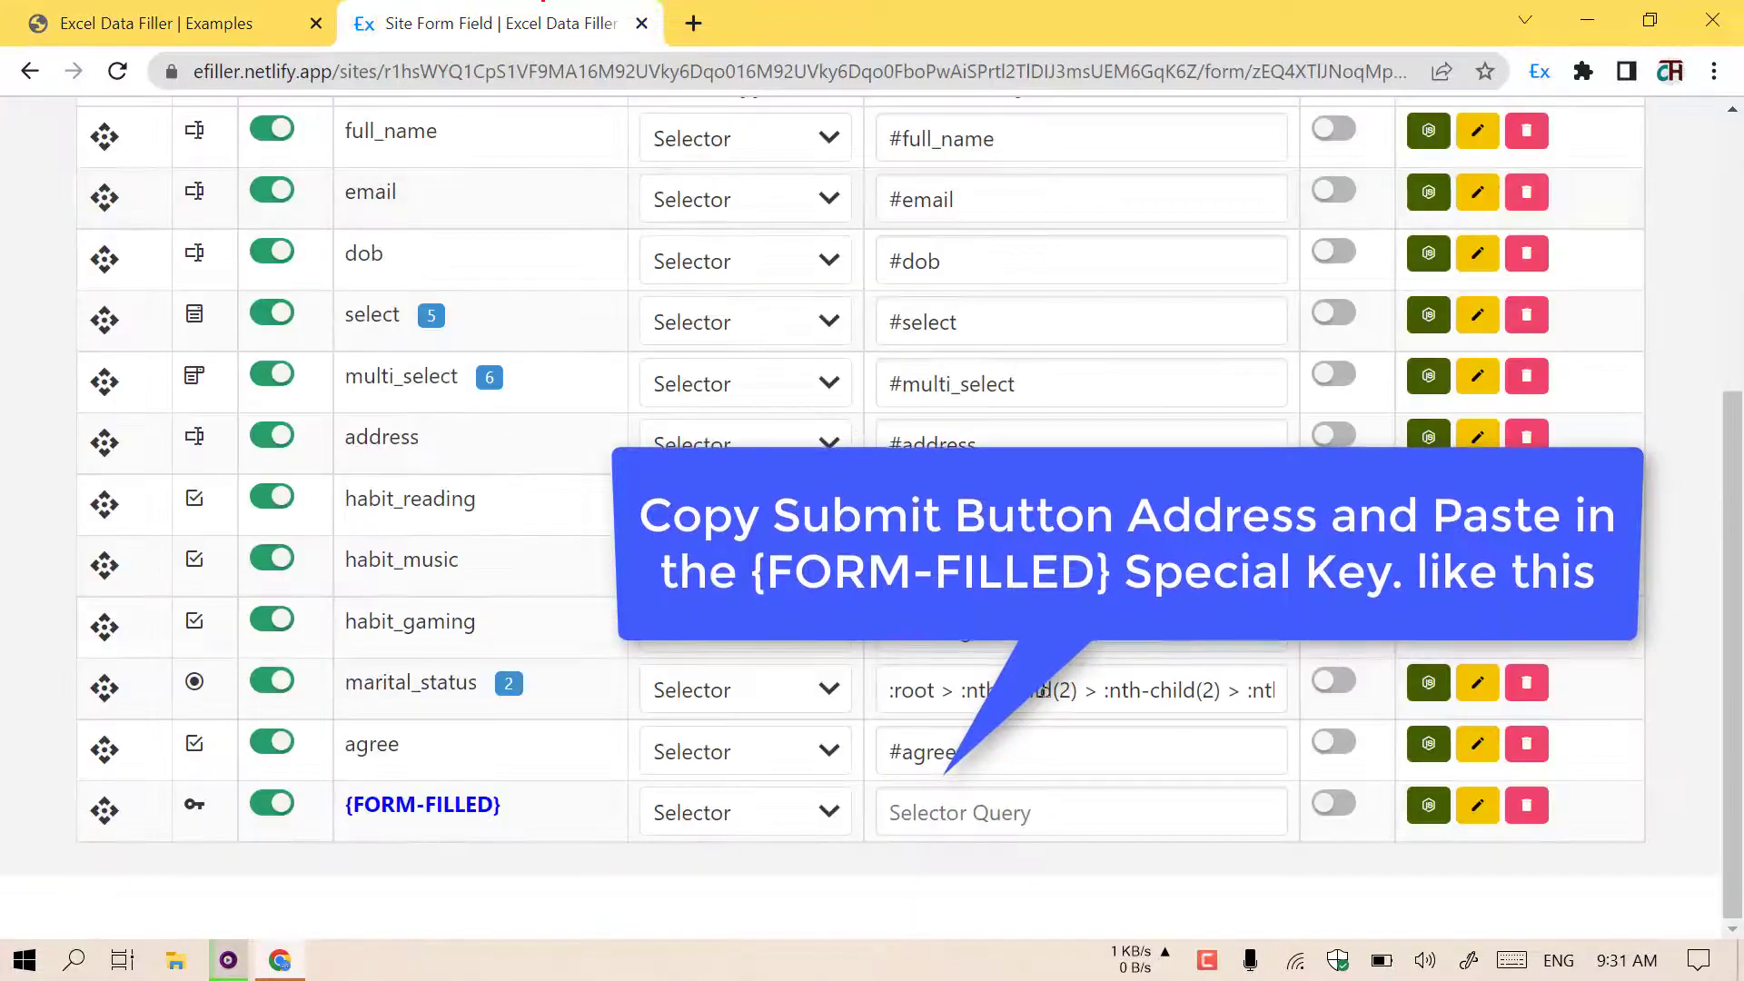
pyautogui.rightClick(1000, 814)
pyautogui.click(1072, 558)
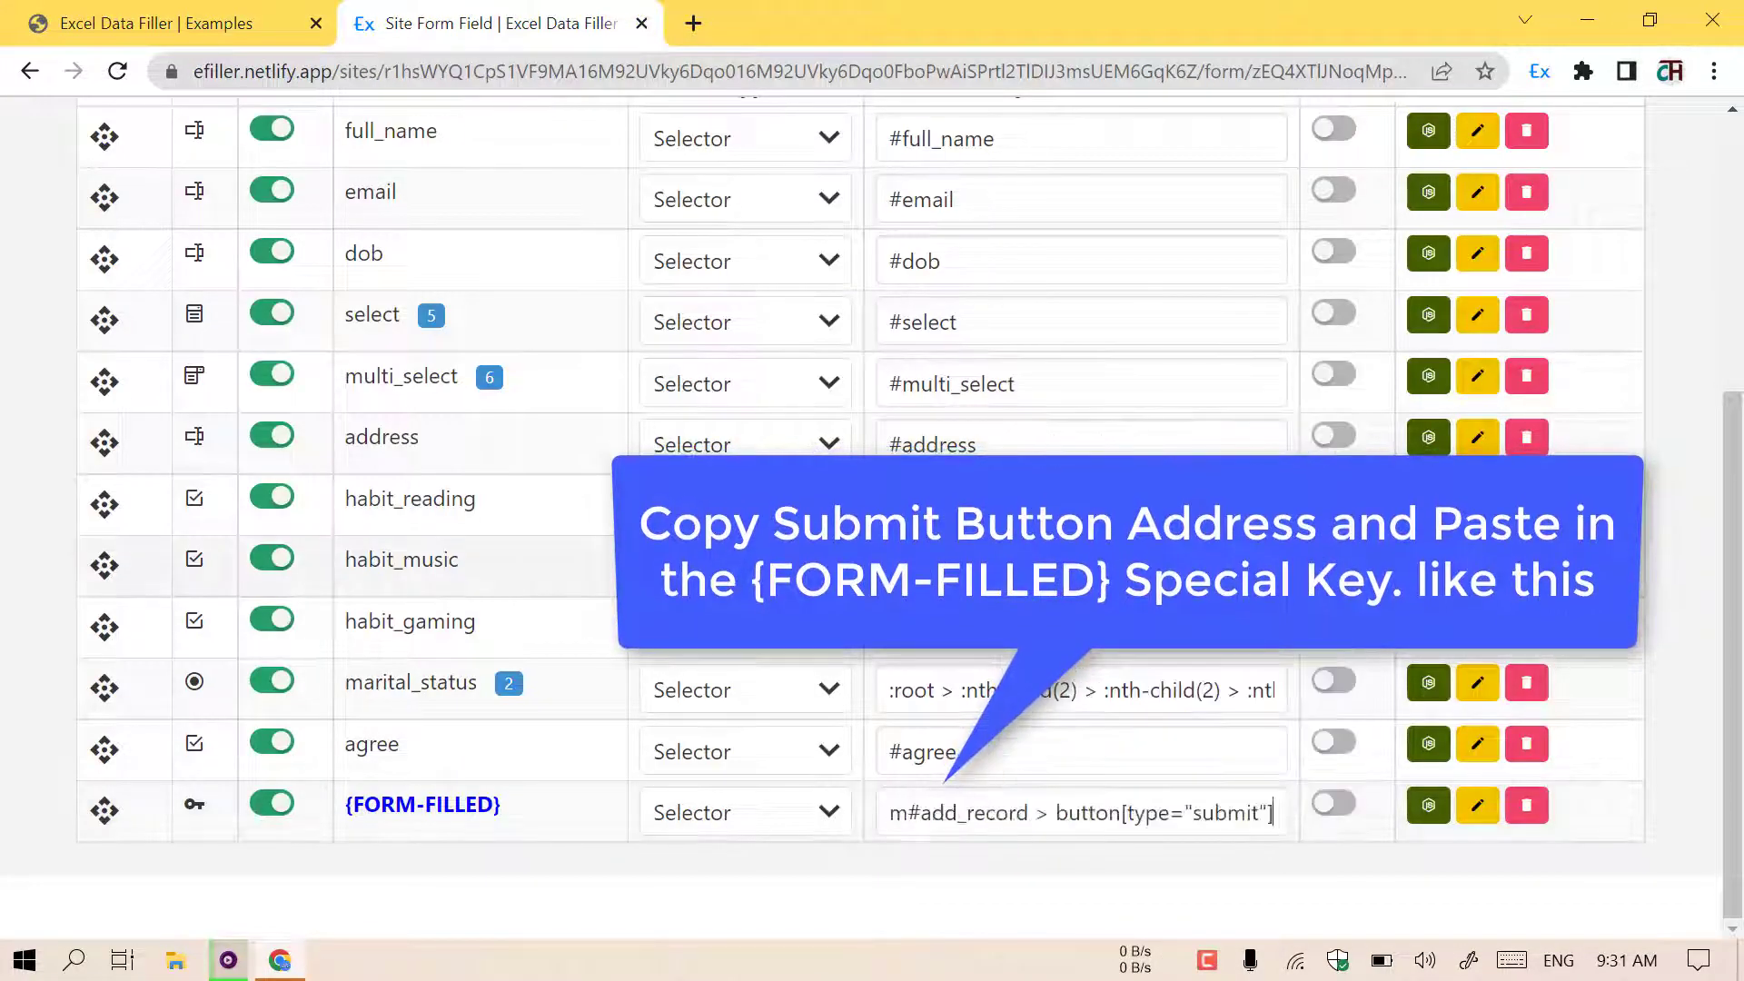
pyautogui.scroll(2, 1279, 713)
pyautogui.scroll(3, 1279, 712)
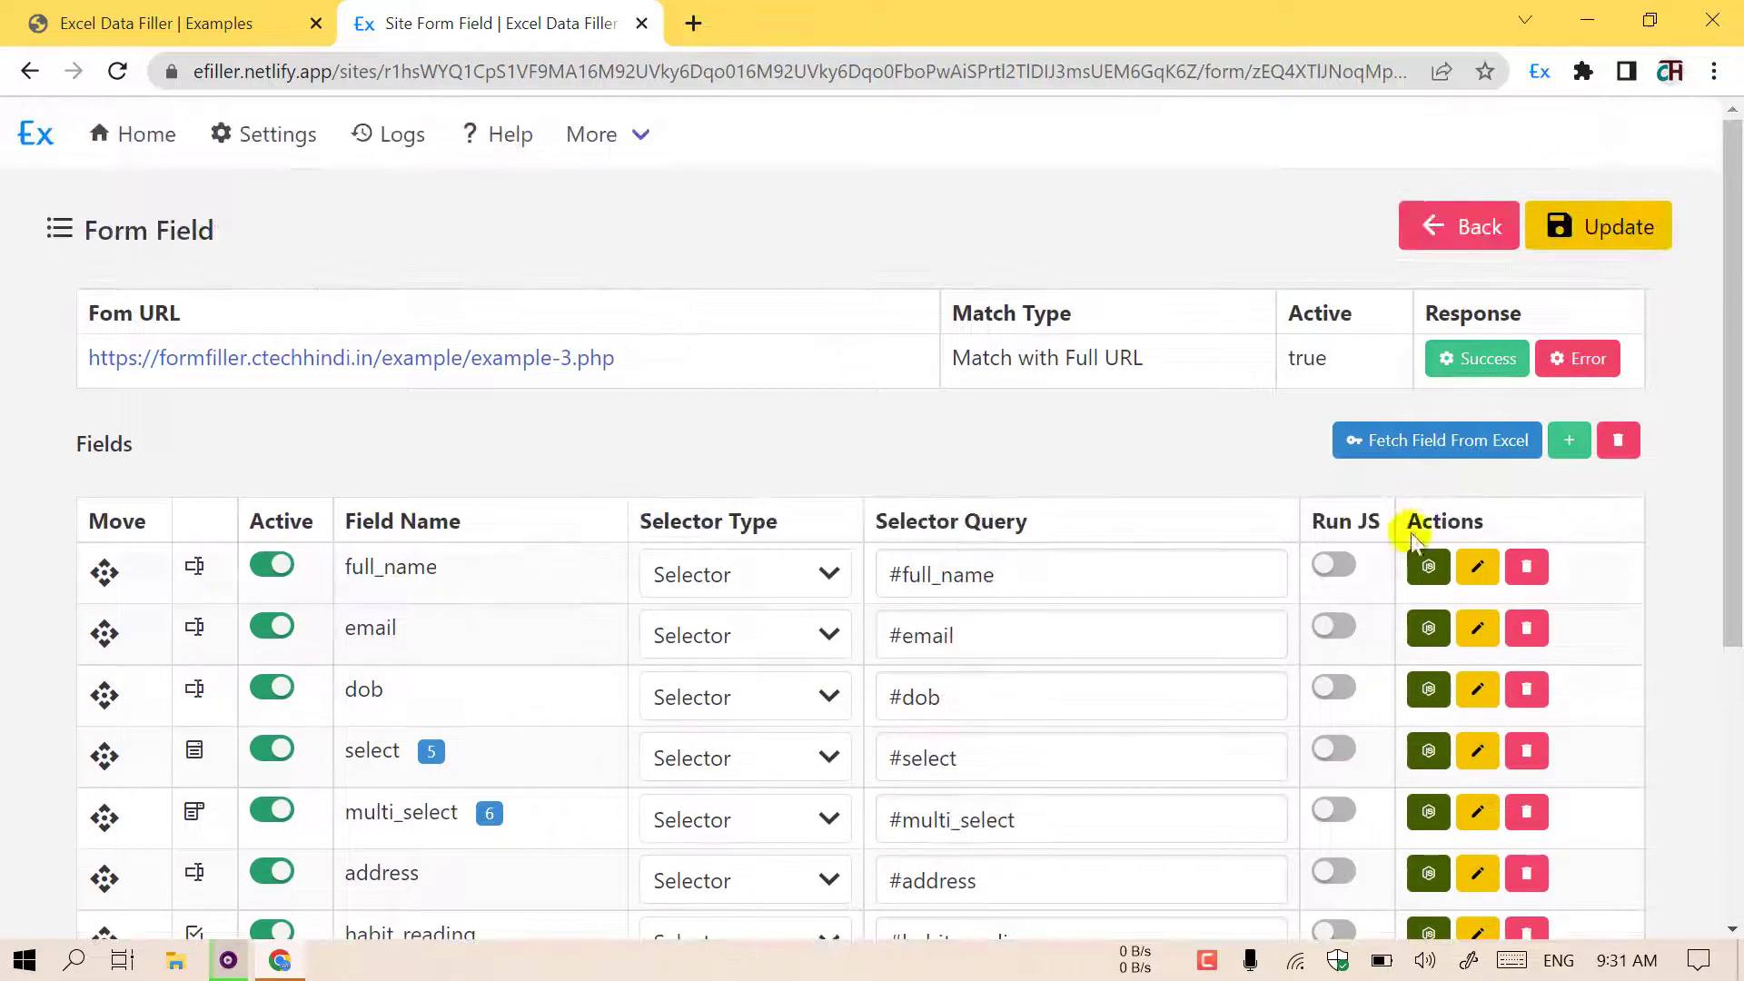
pyautogui.click(1606, 234)
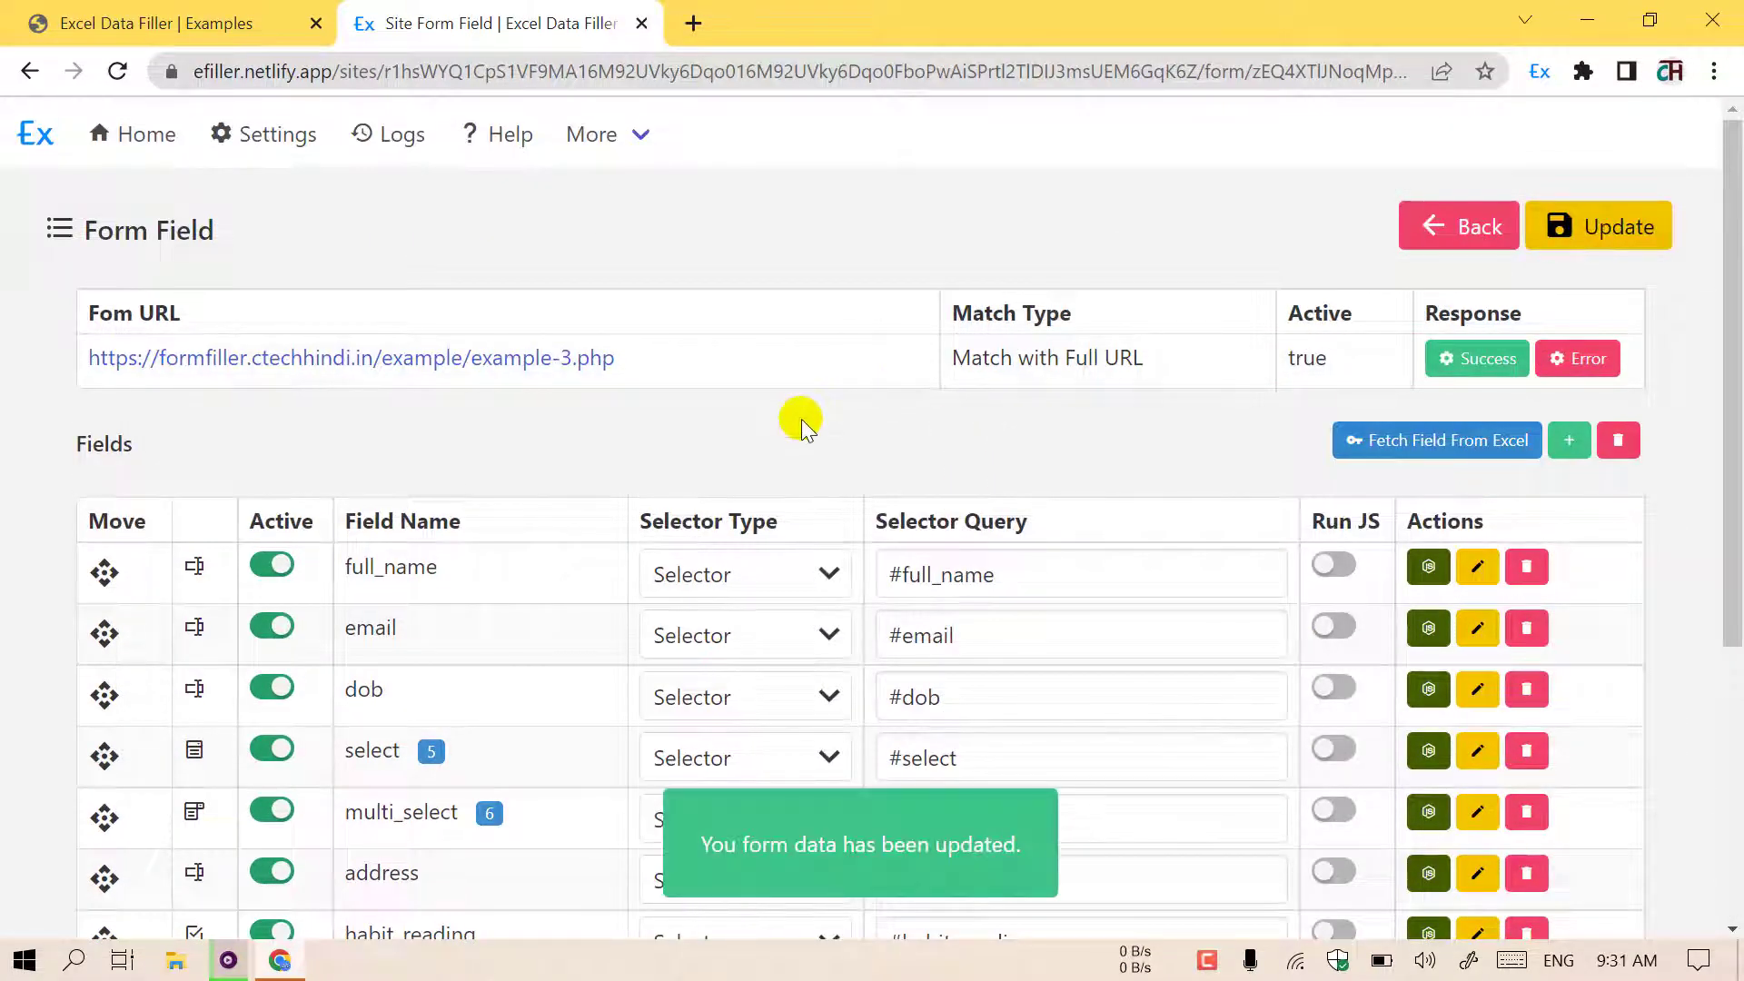
# Reload Example 3 so the extension fills and submits it, reaching success.php
pyautogui.click(177, 20)
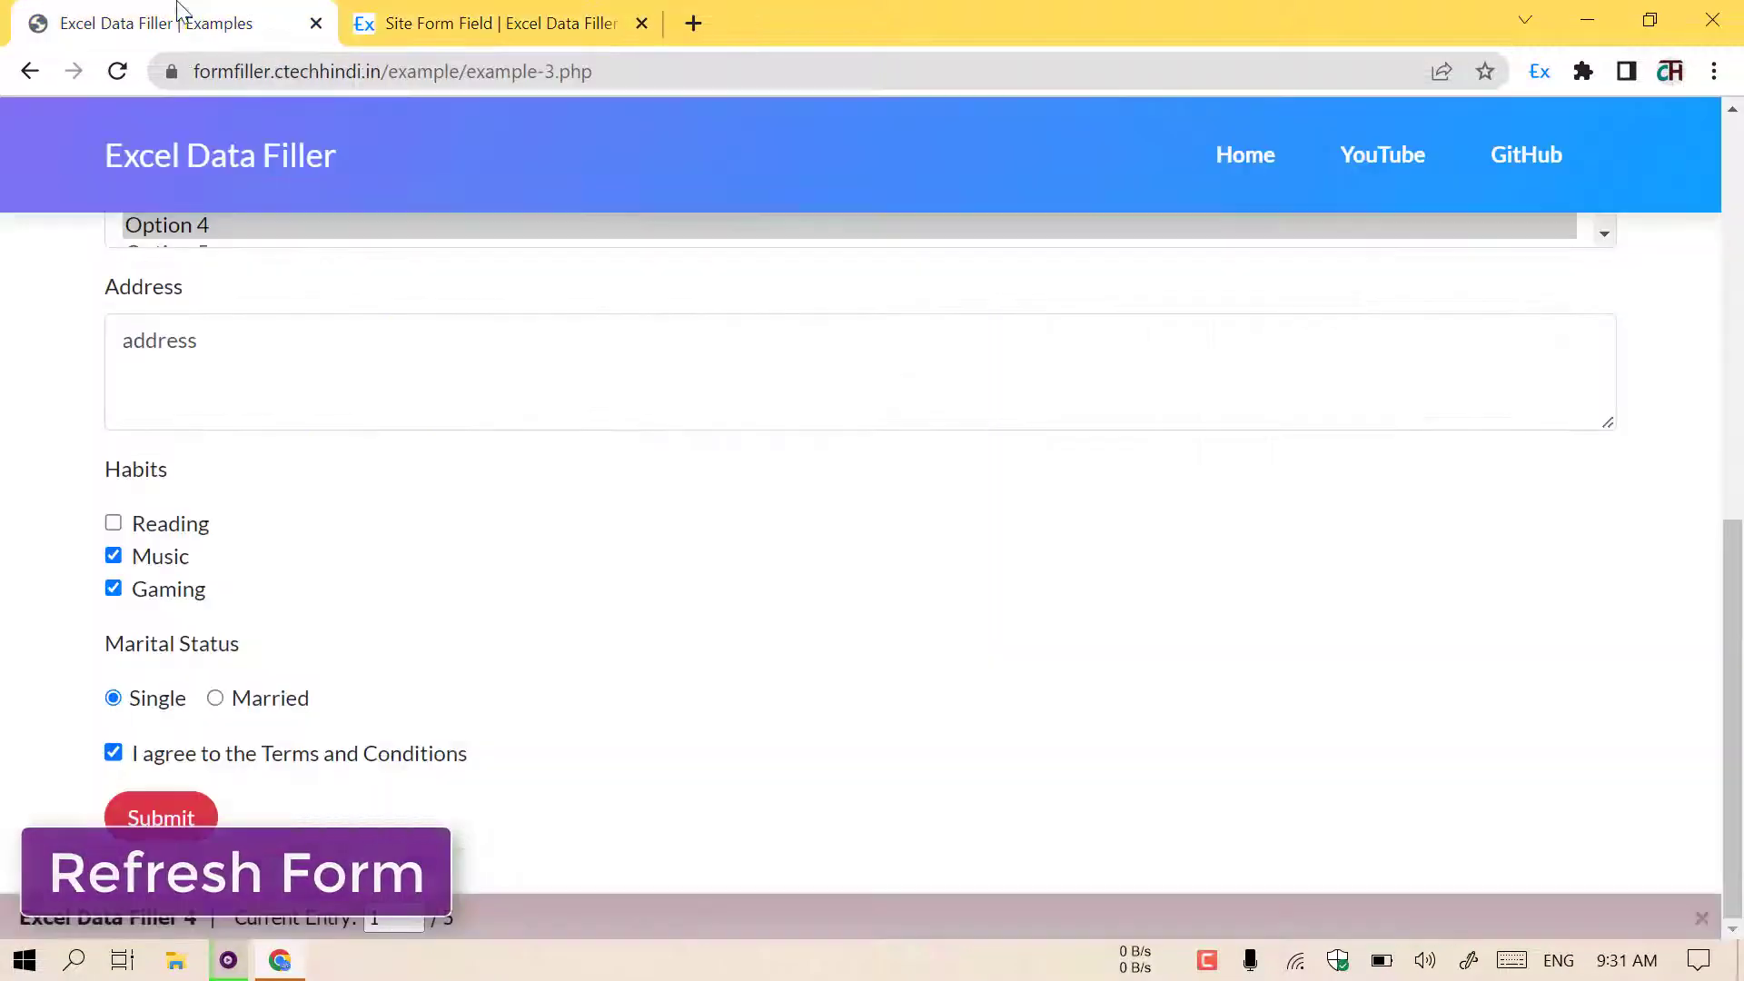
pyautogui.click(231, 58)
pyautogui.press('Return')
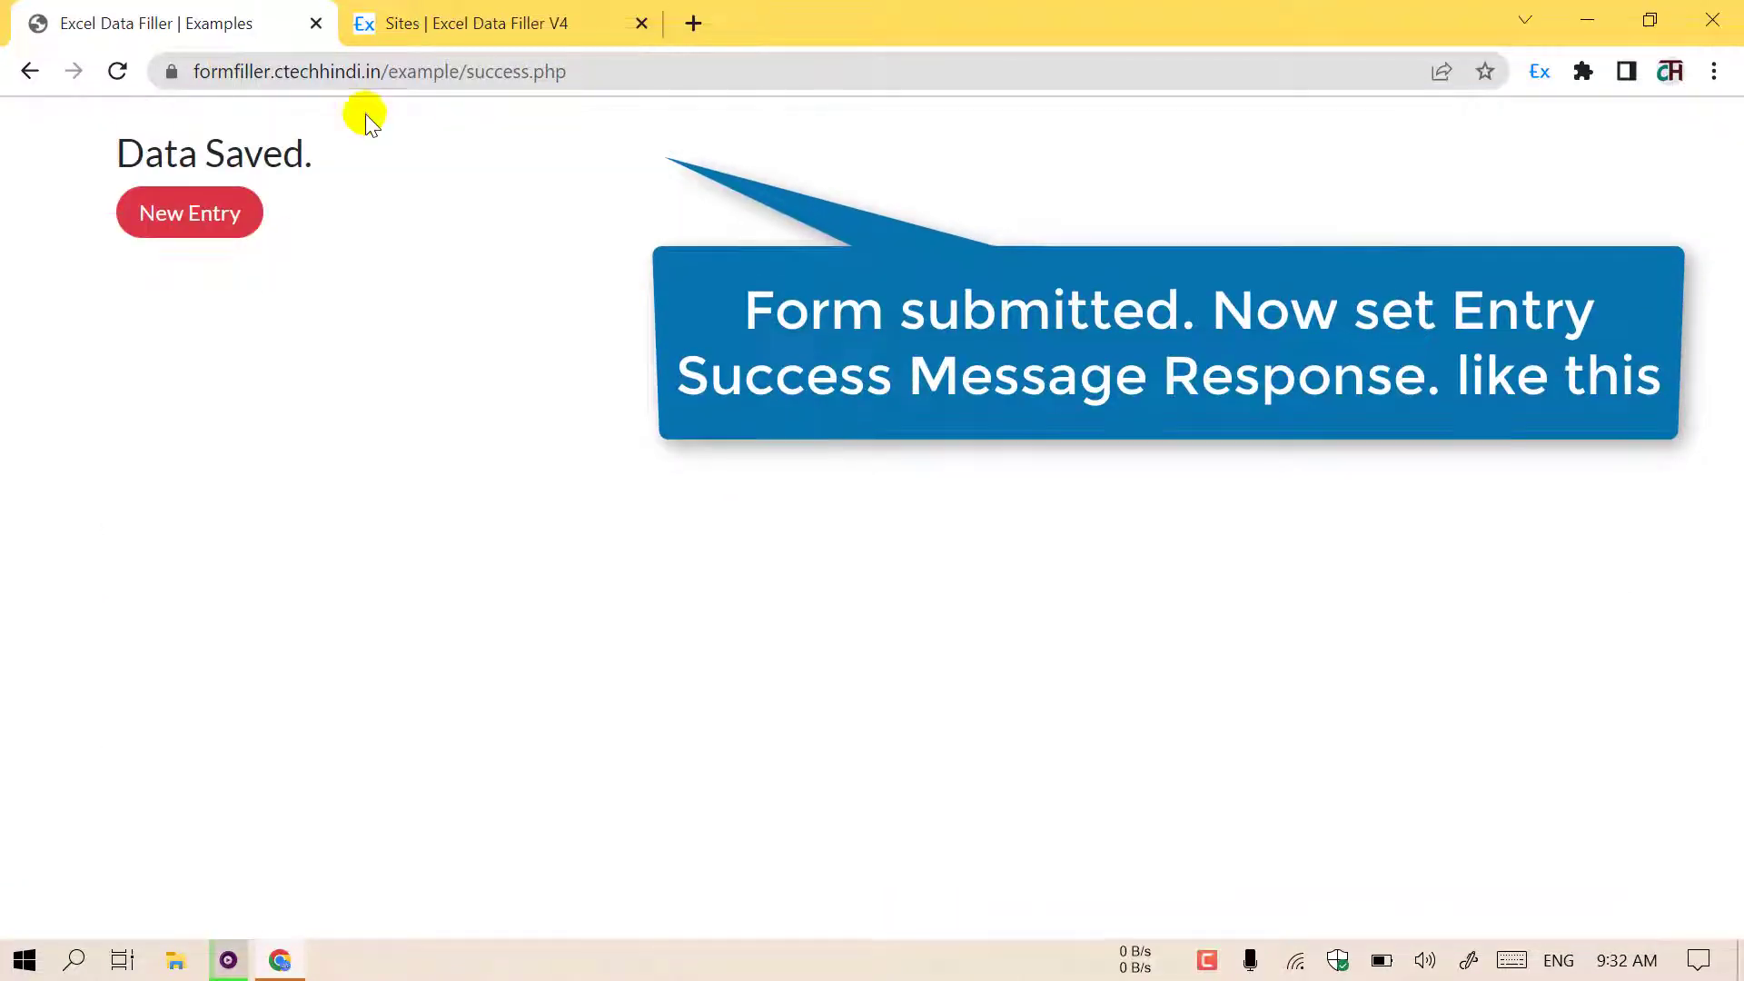
# Copy the success.php page address and open the Examples site for editing
pyautogui.click(369, 74)
pyautogui.rightClick(368, 74)
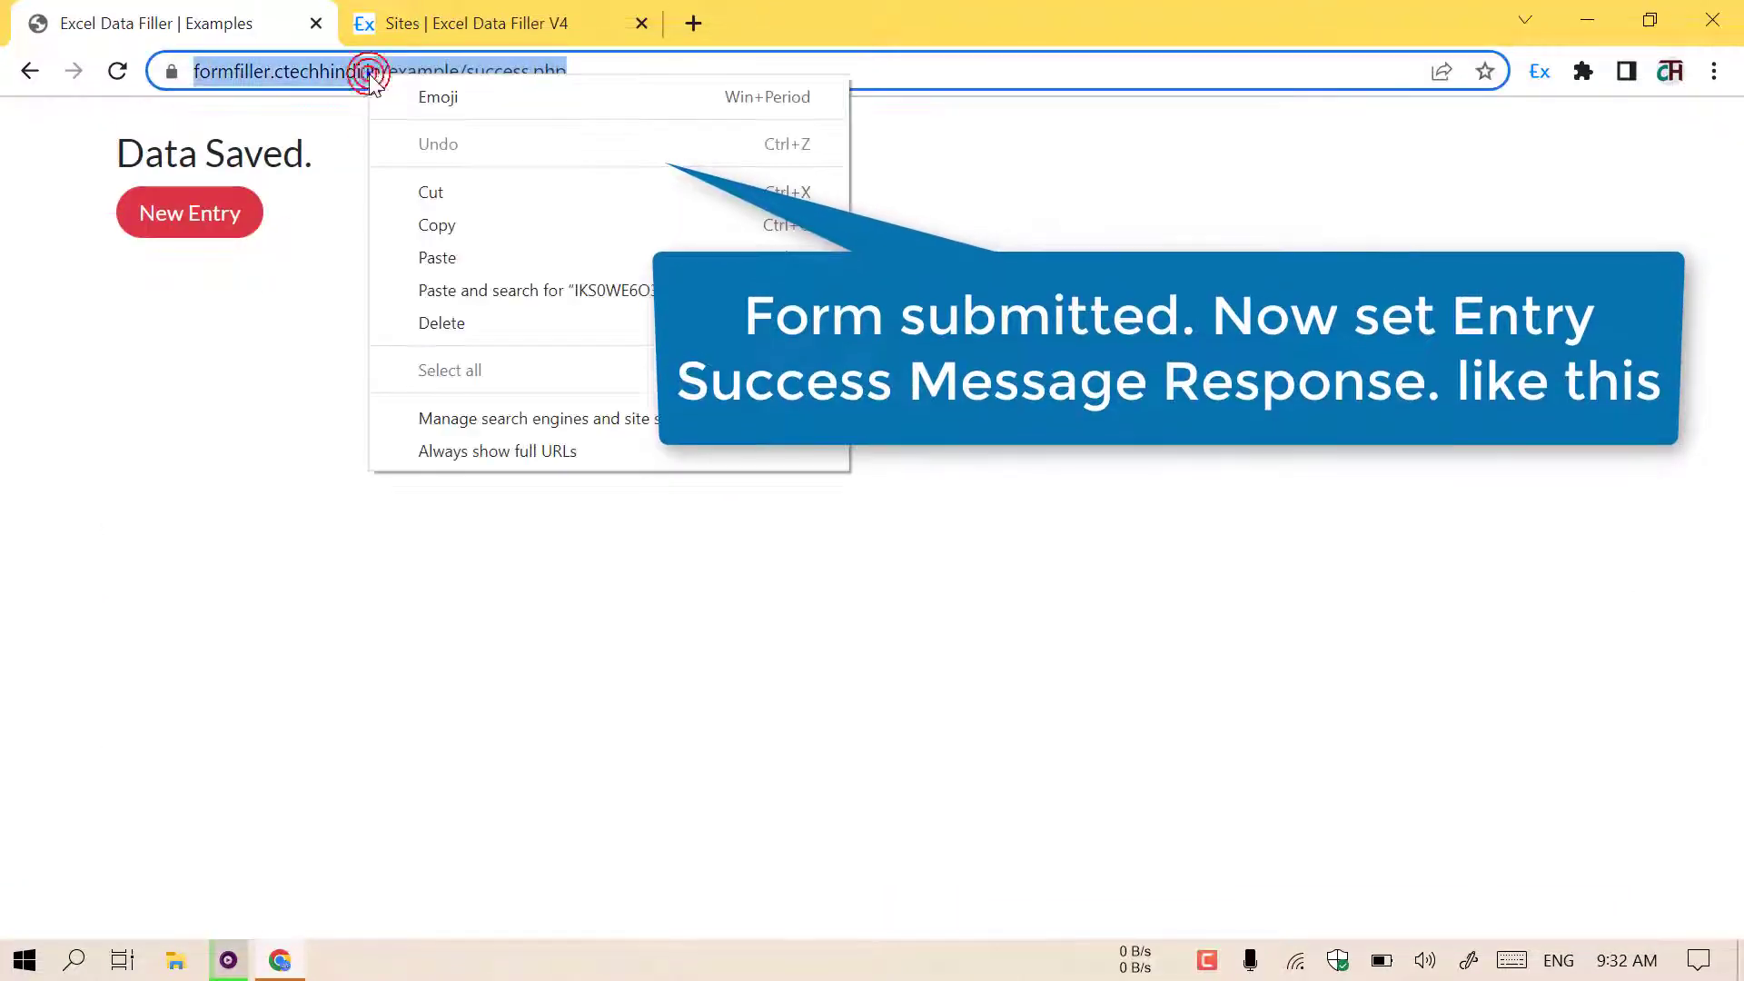
pyautogui.click(443, 227)
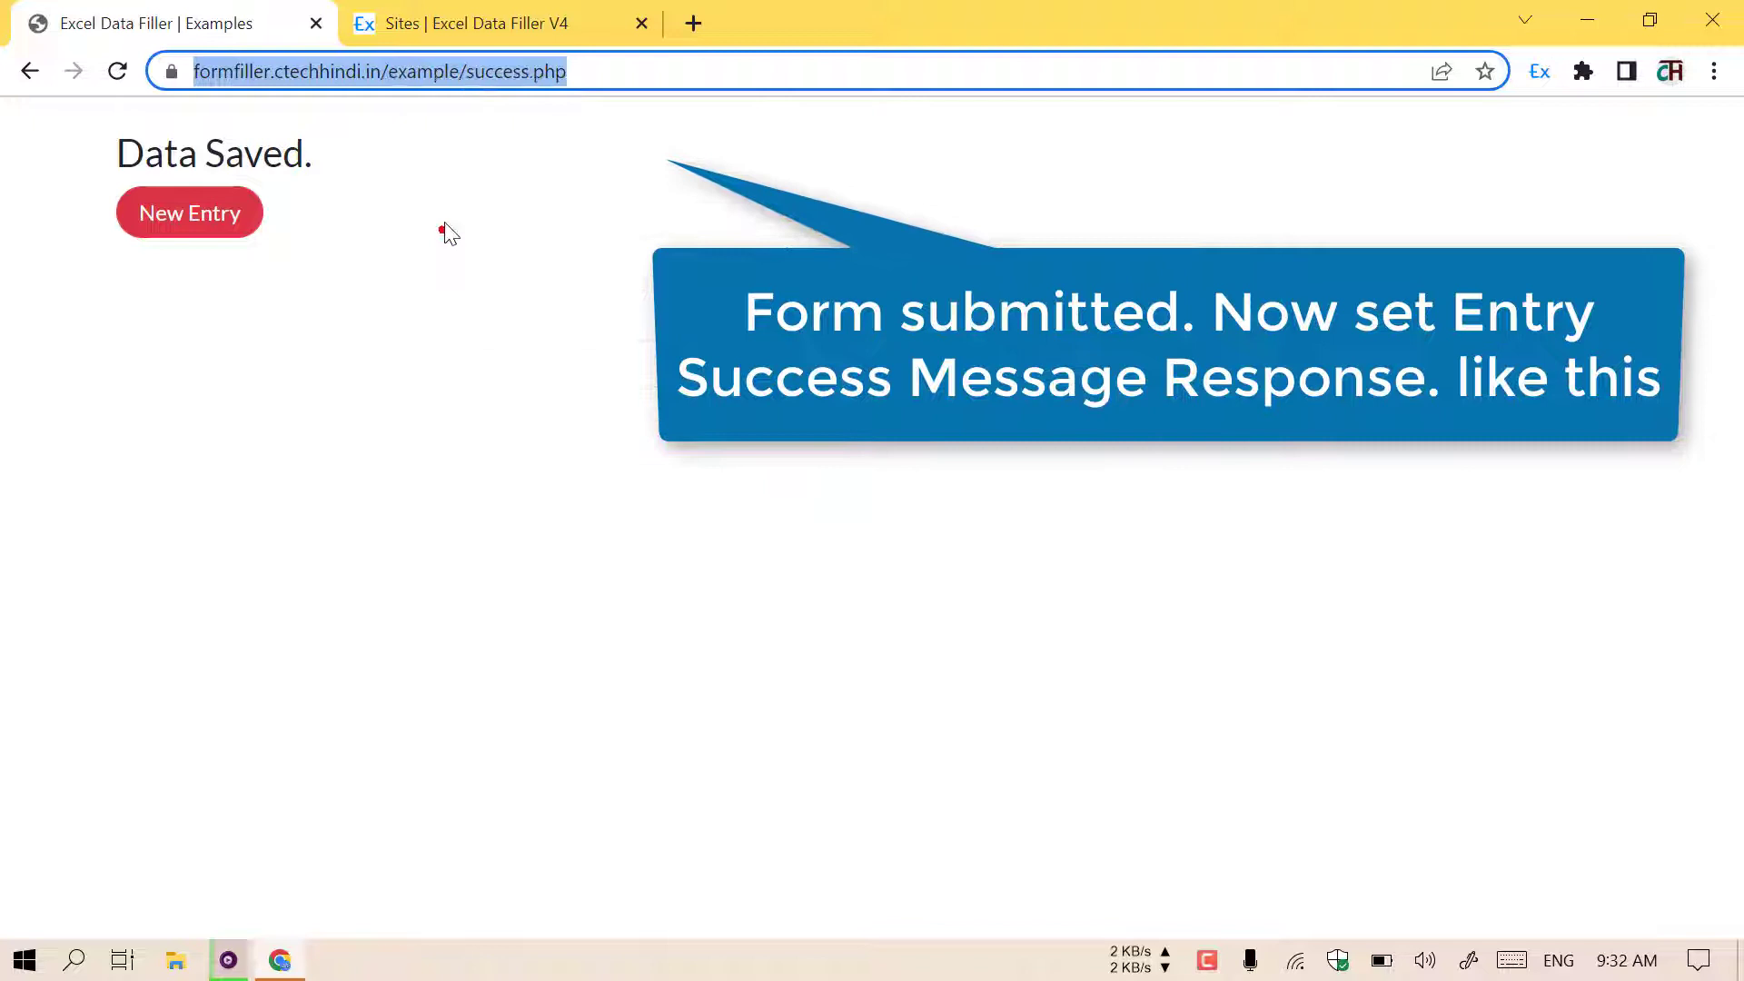
pyautogui.click(479, 20)
pyautogui.click(410, 473)
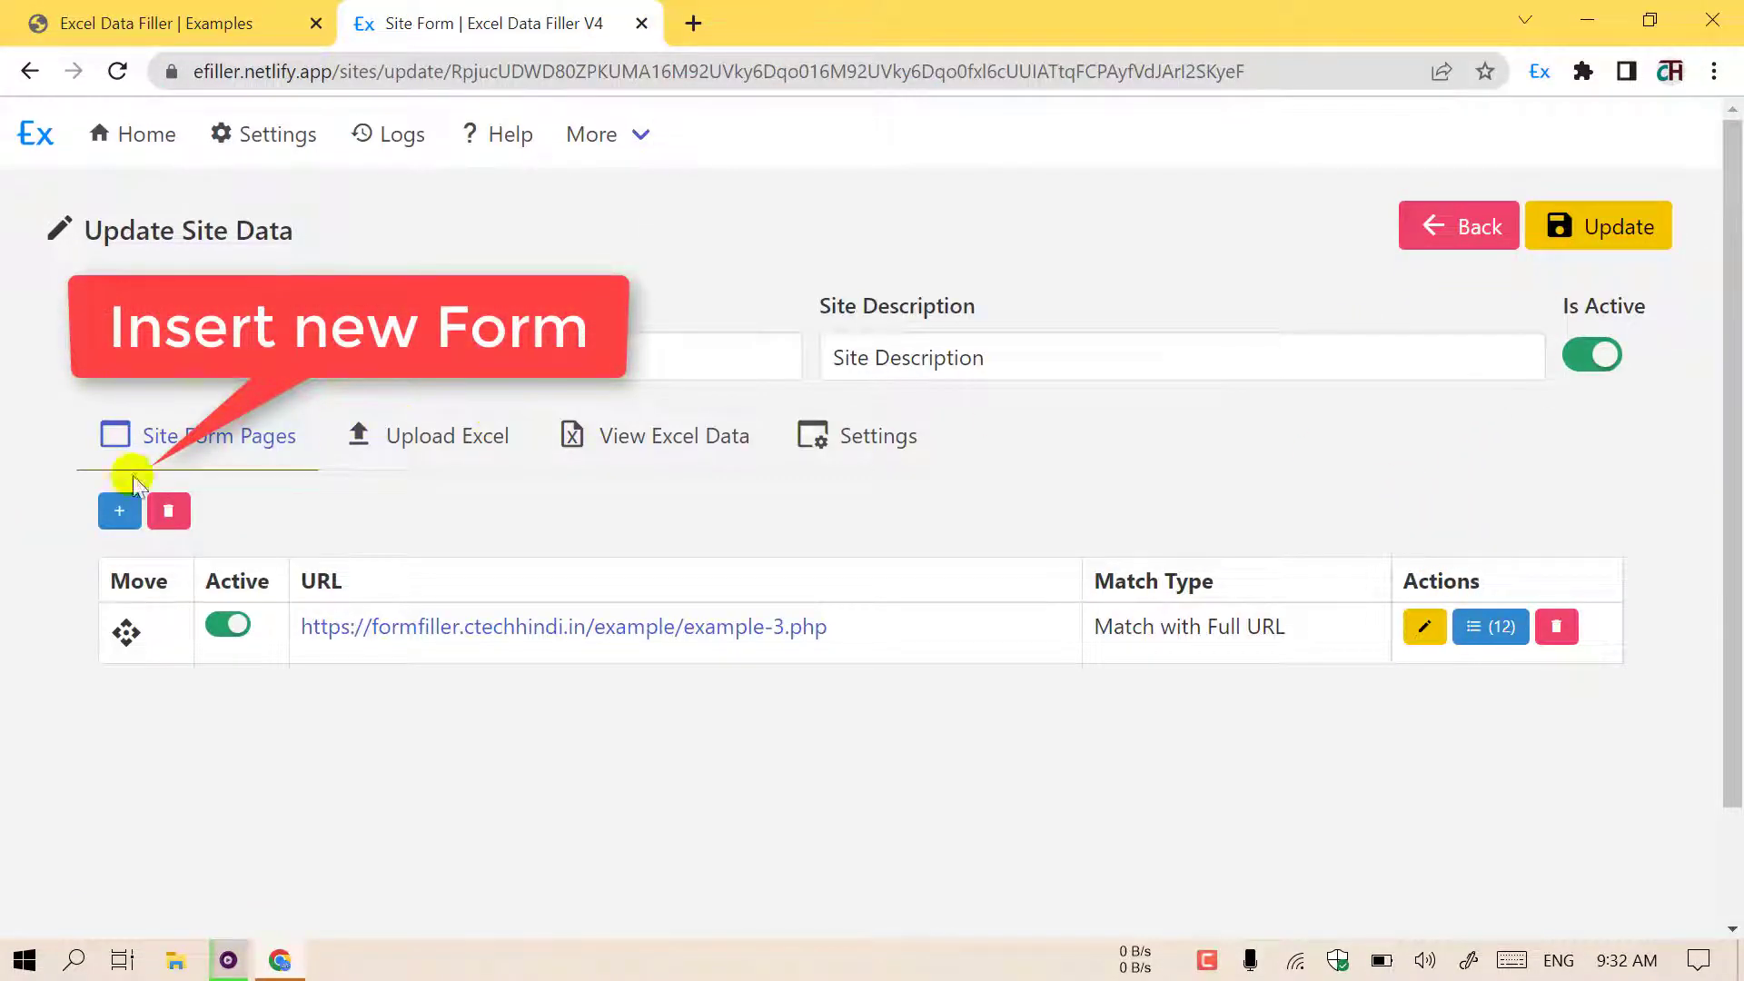
# Save the copied success.php URL as a new form page, then go back to Sites
pyautogui.click(119, 509)
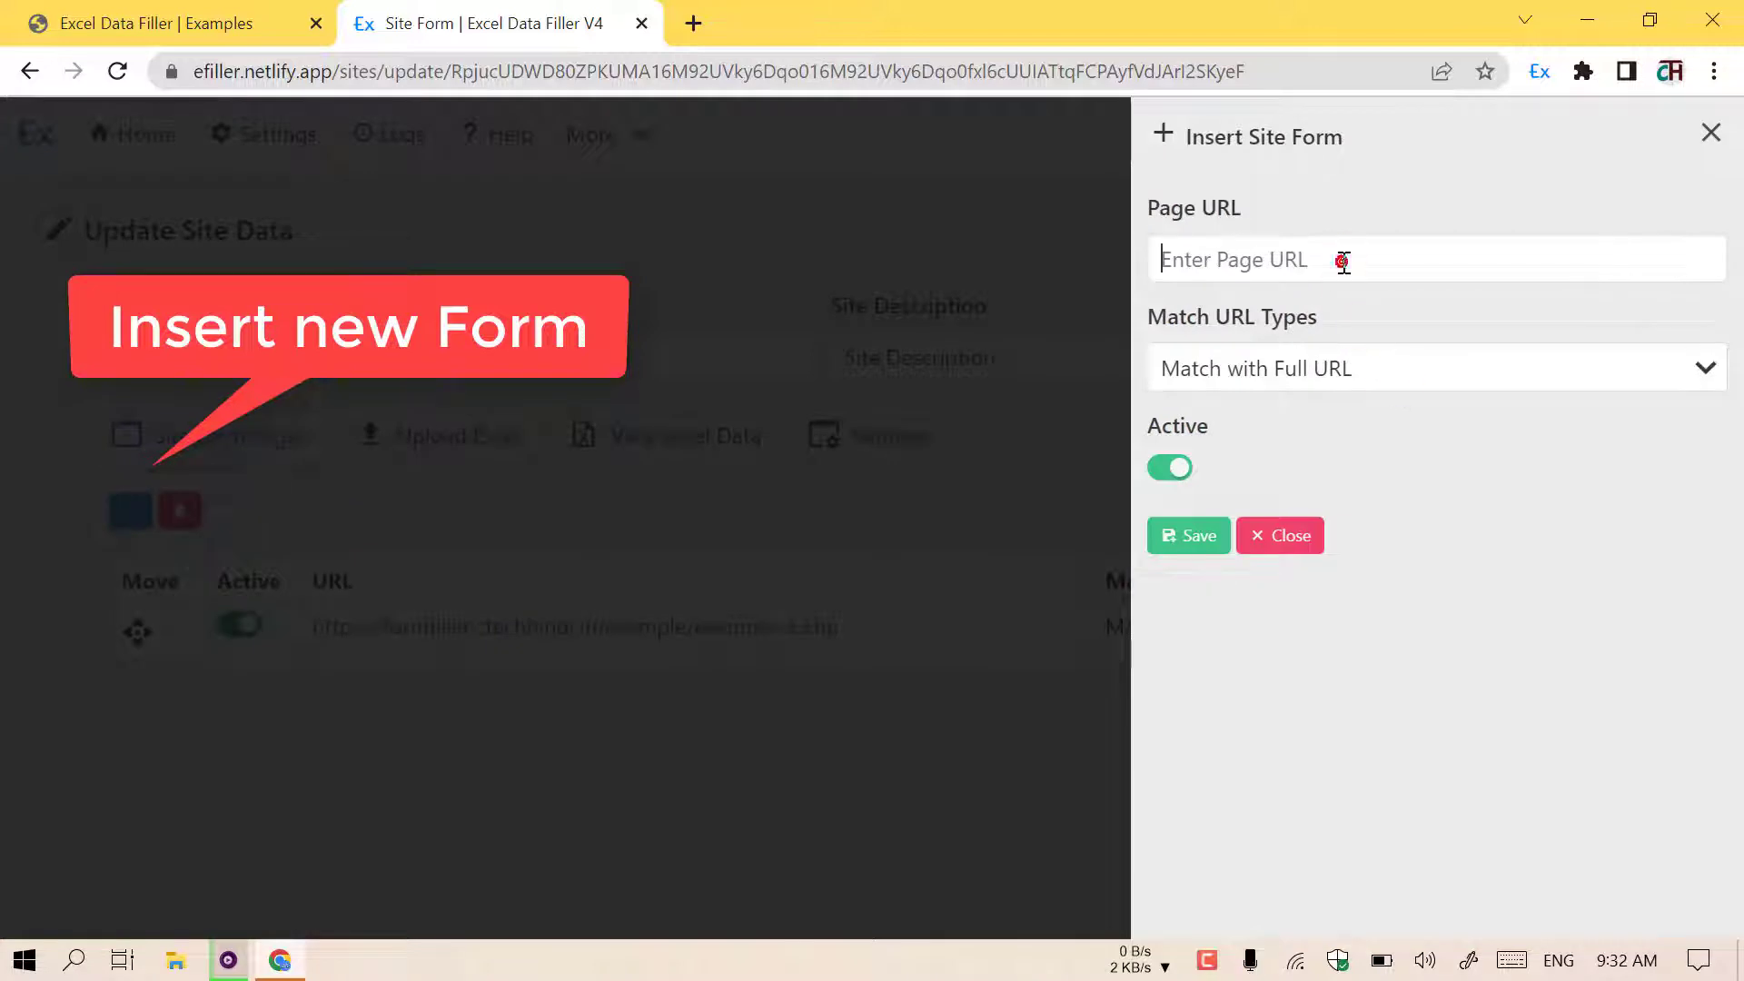
pyautogui.click(1197, 537)
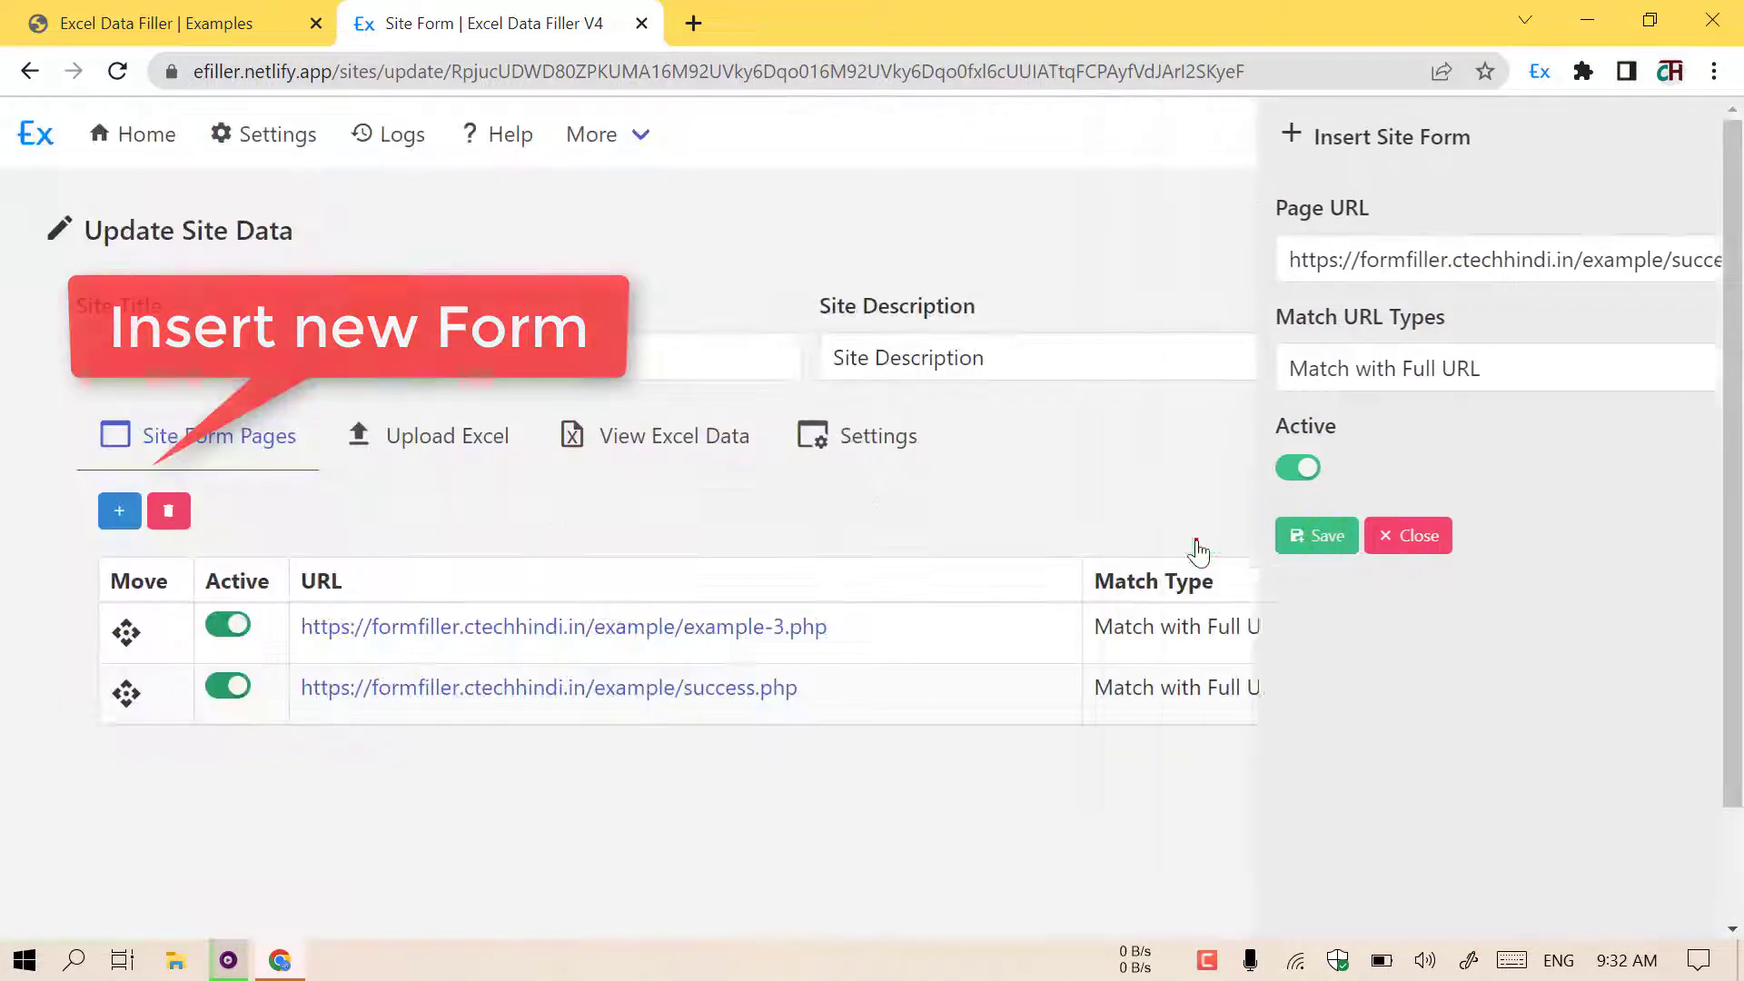
pyautogui.click(1496, 692)
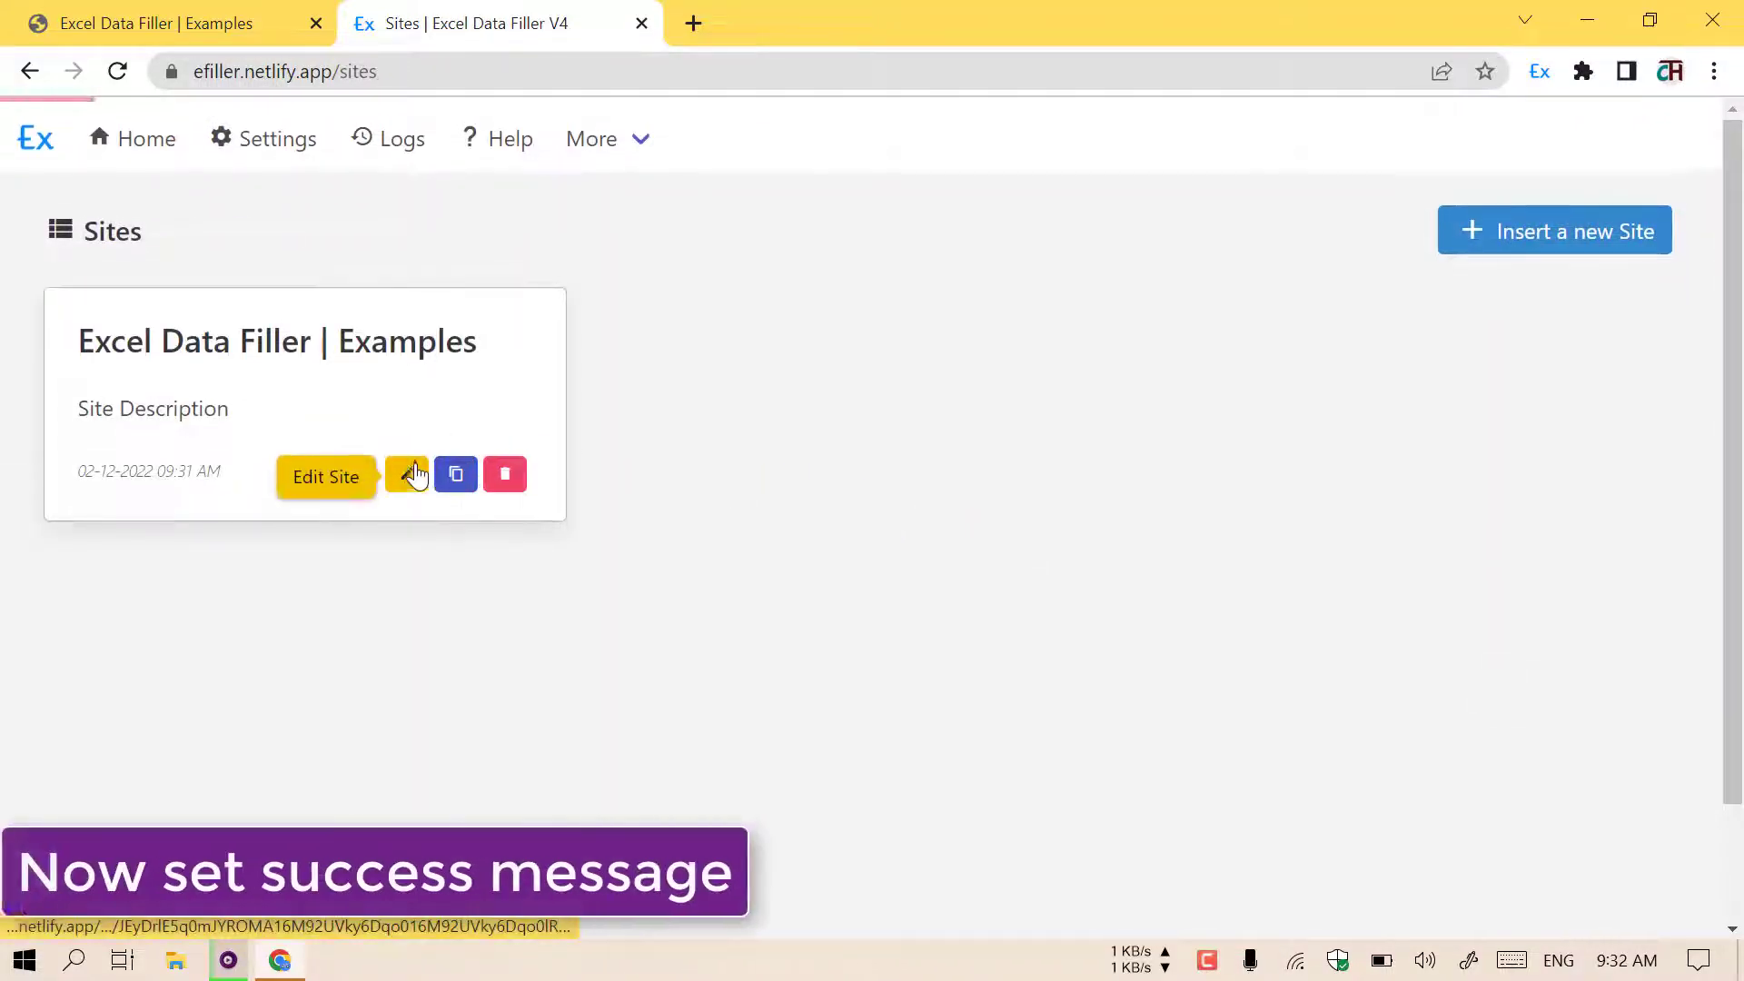
# Update the Examples site and open the success.php page's Success response settings
pyautogui.click(406, 469)
pyautogui.click(1598, 238)
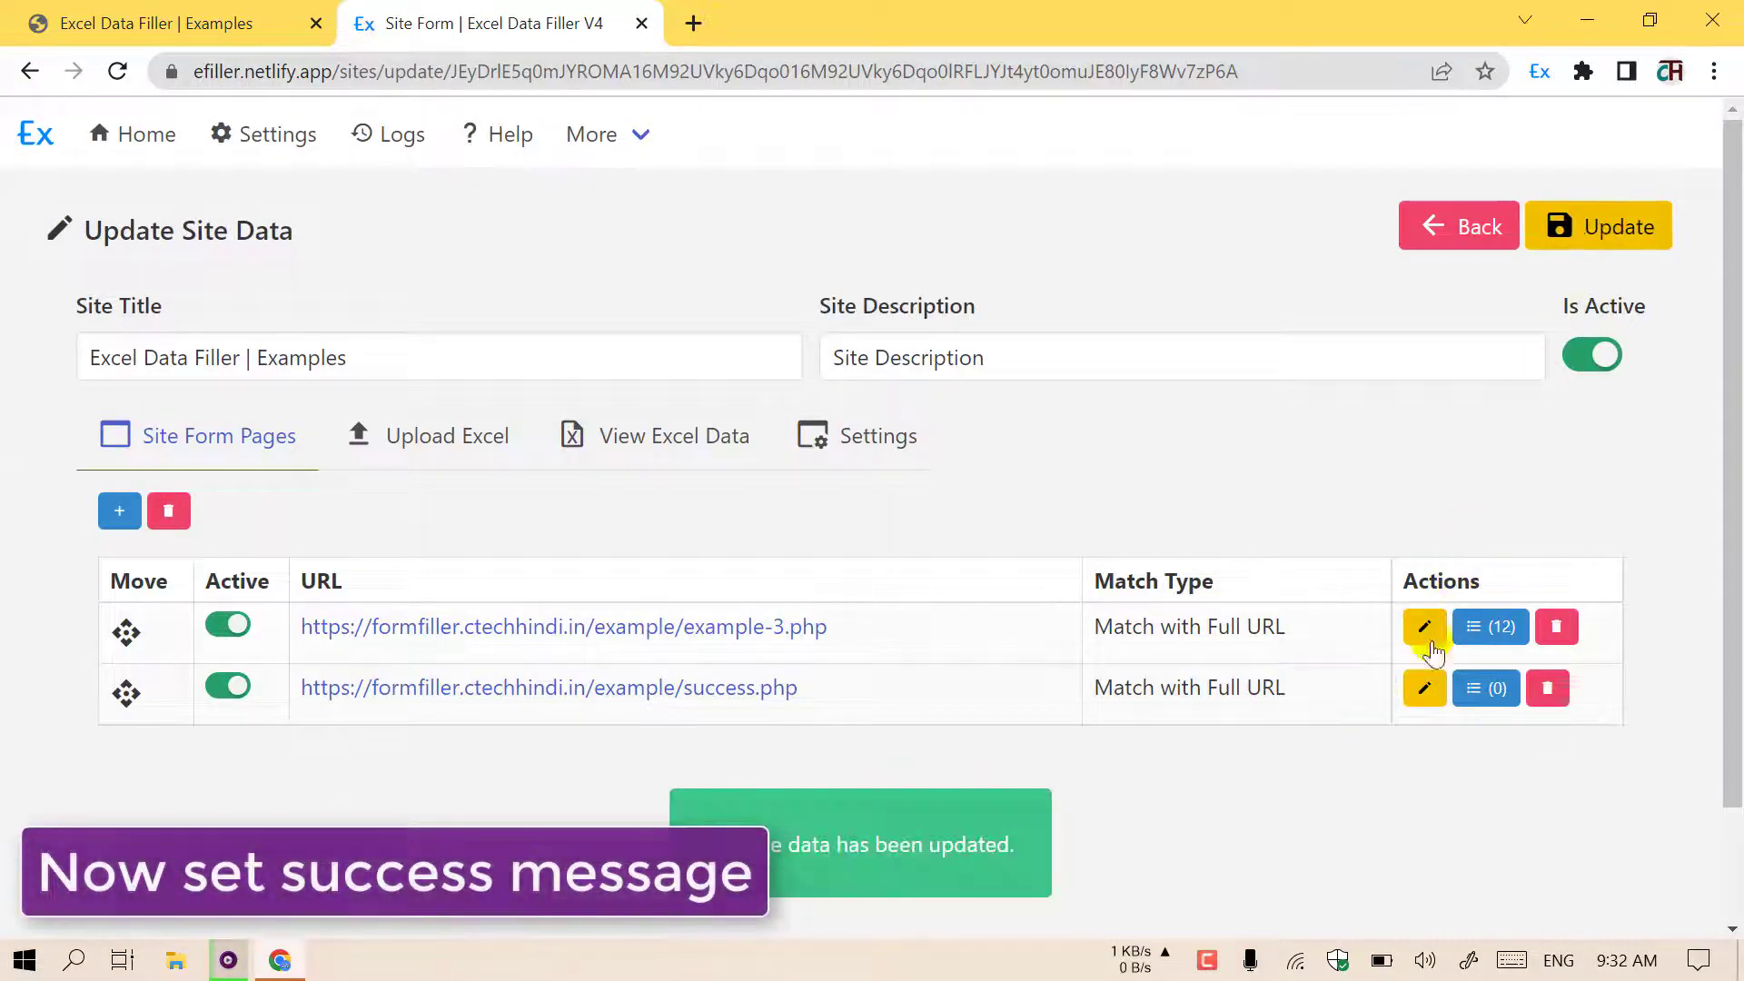
pyautogui.click(1488, 690)
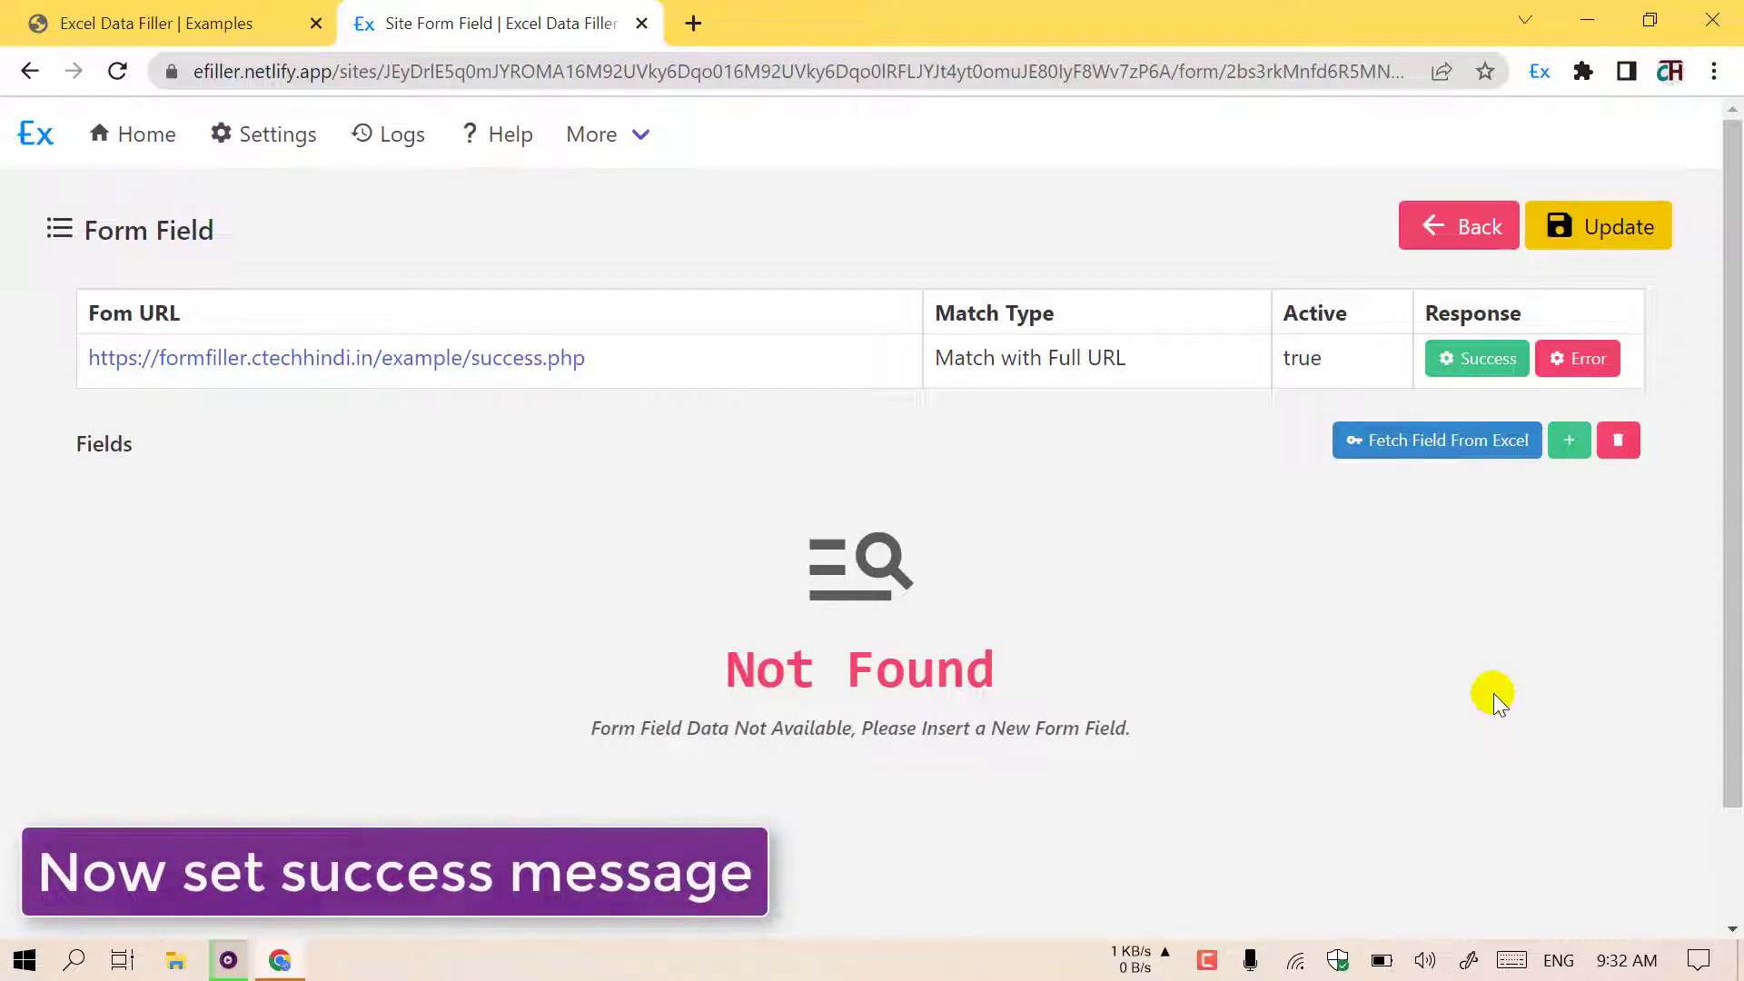
pyautogui.click(1515, 363)
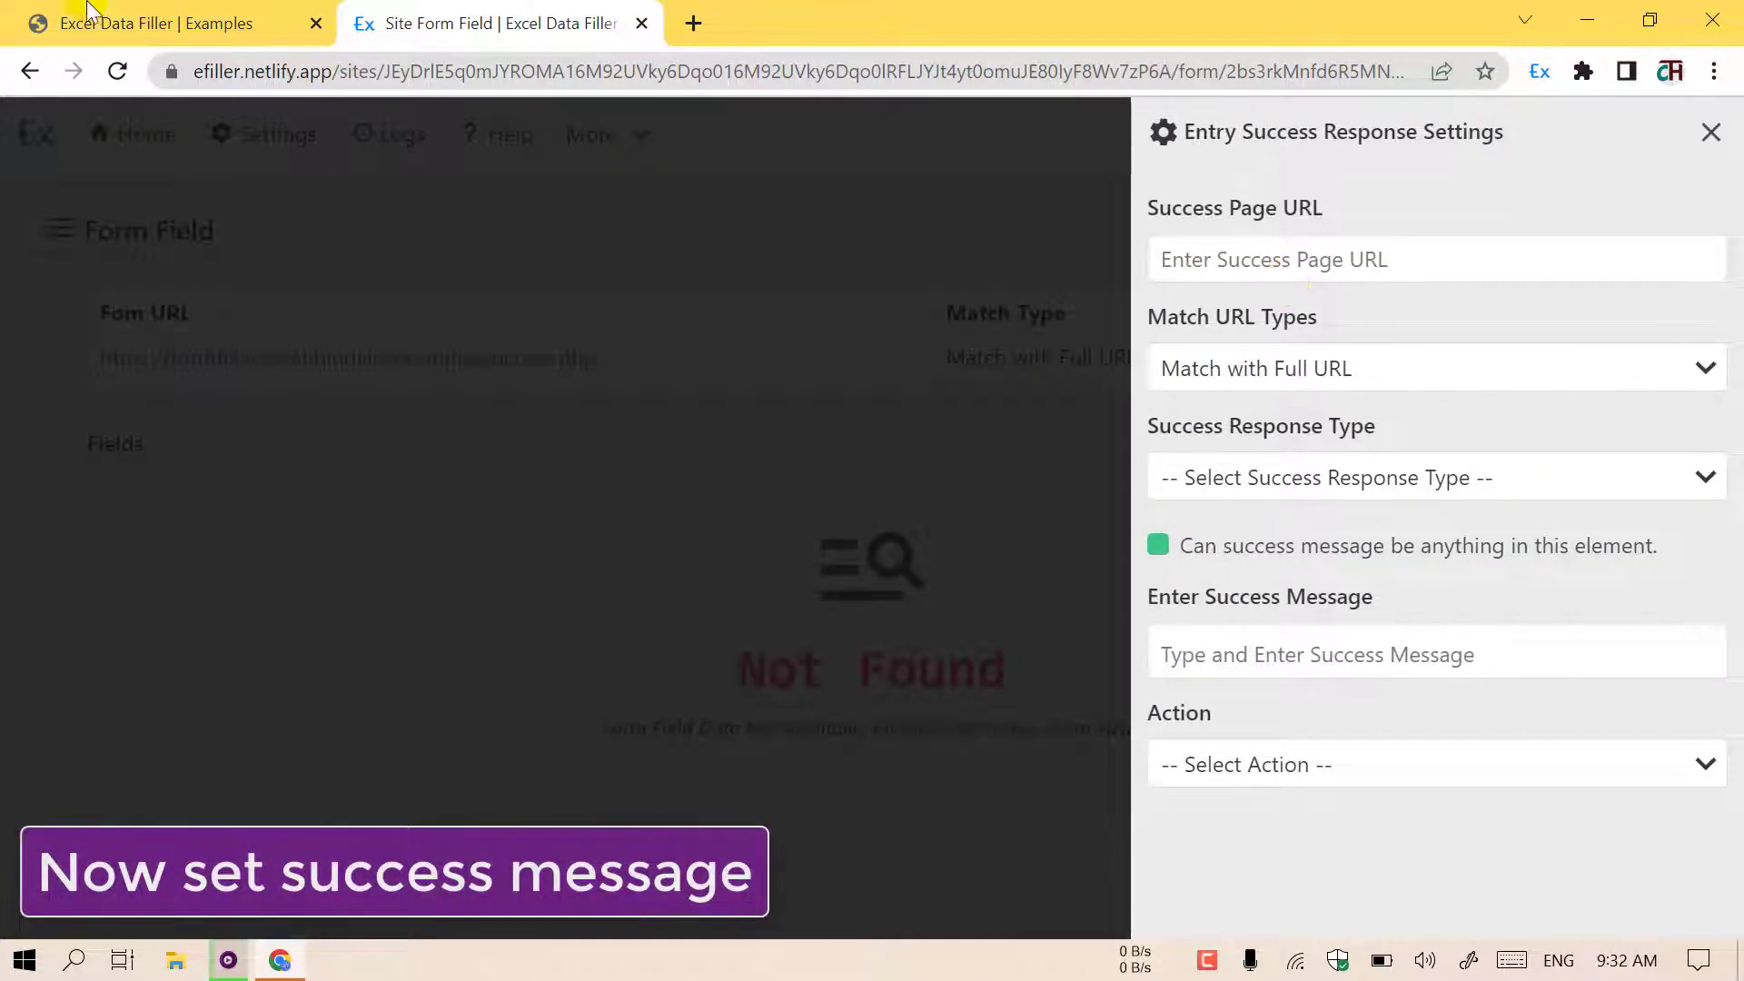
pyautogui.click(91, 16)
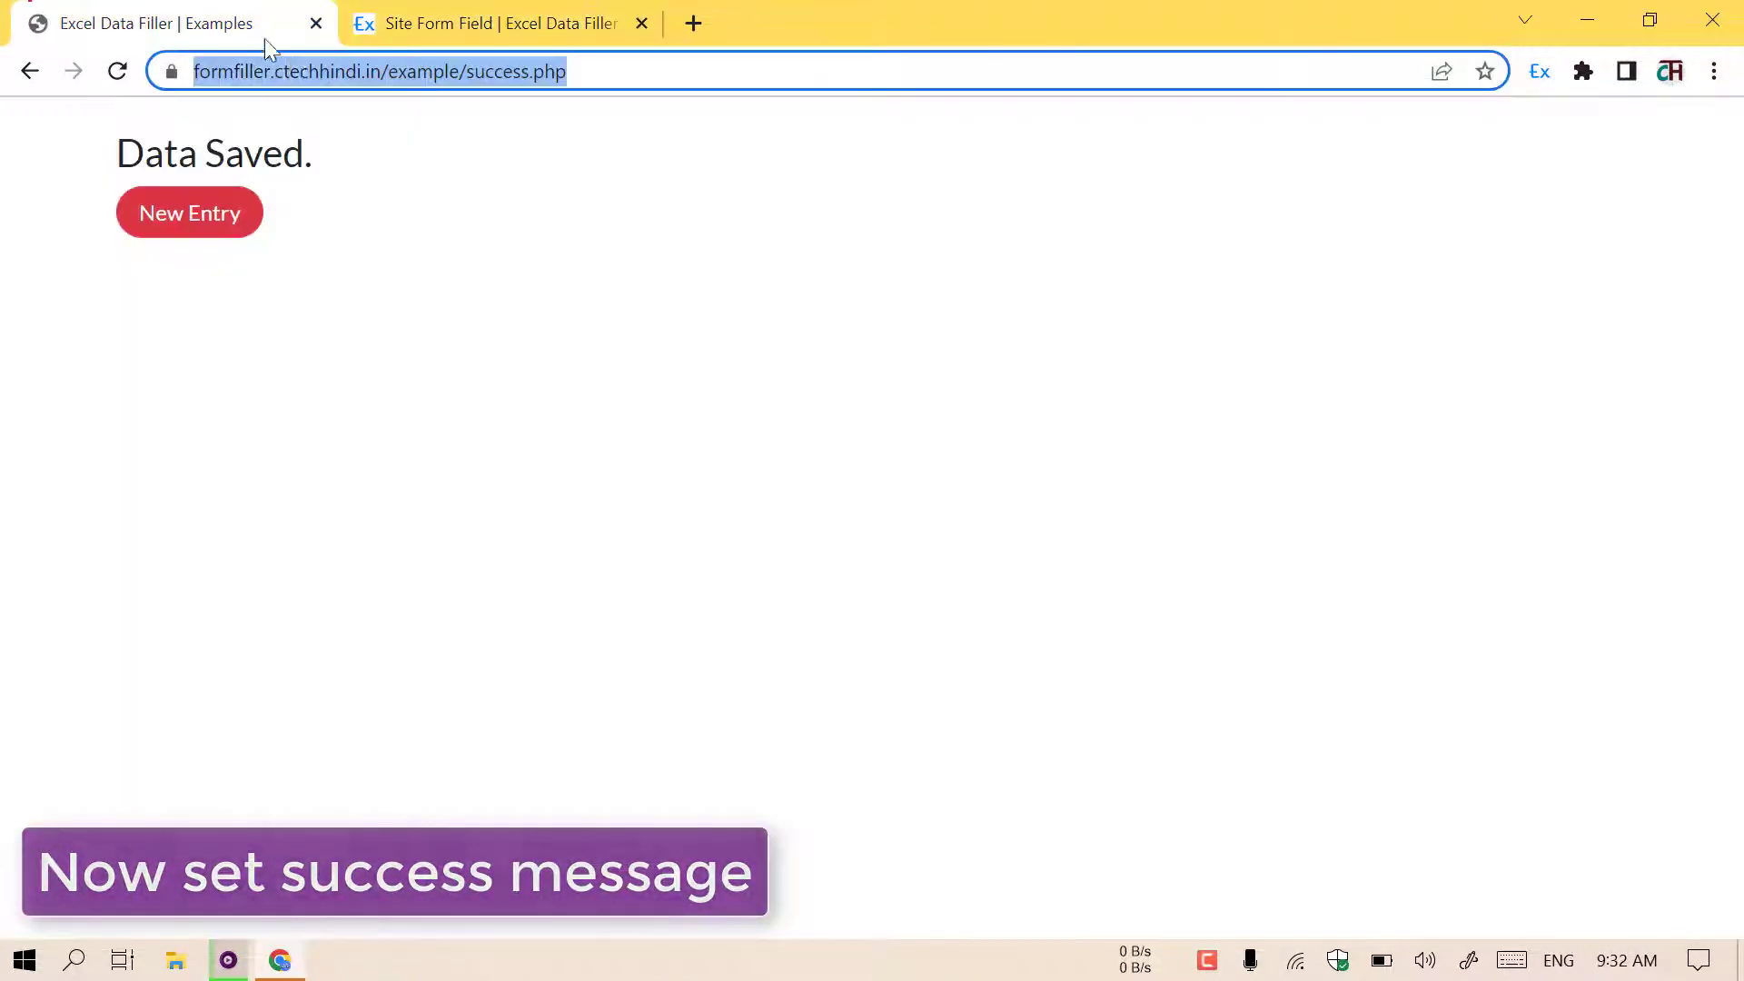
pyautogui.click(481, 12)
# Set the success response to In Page with the message 'Data Saved.'
pyautogui.click(1312, 479)
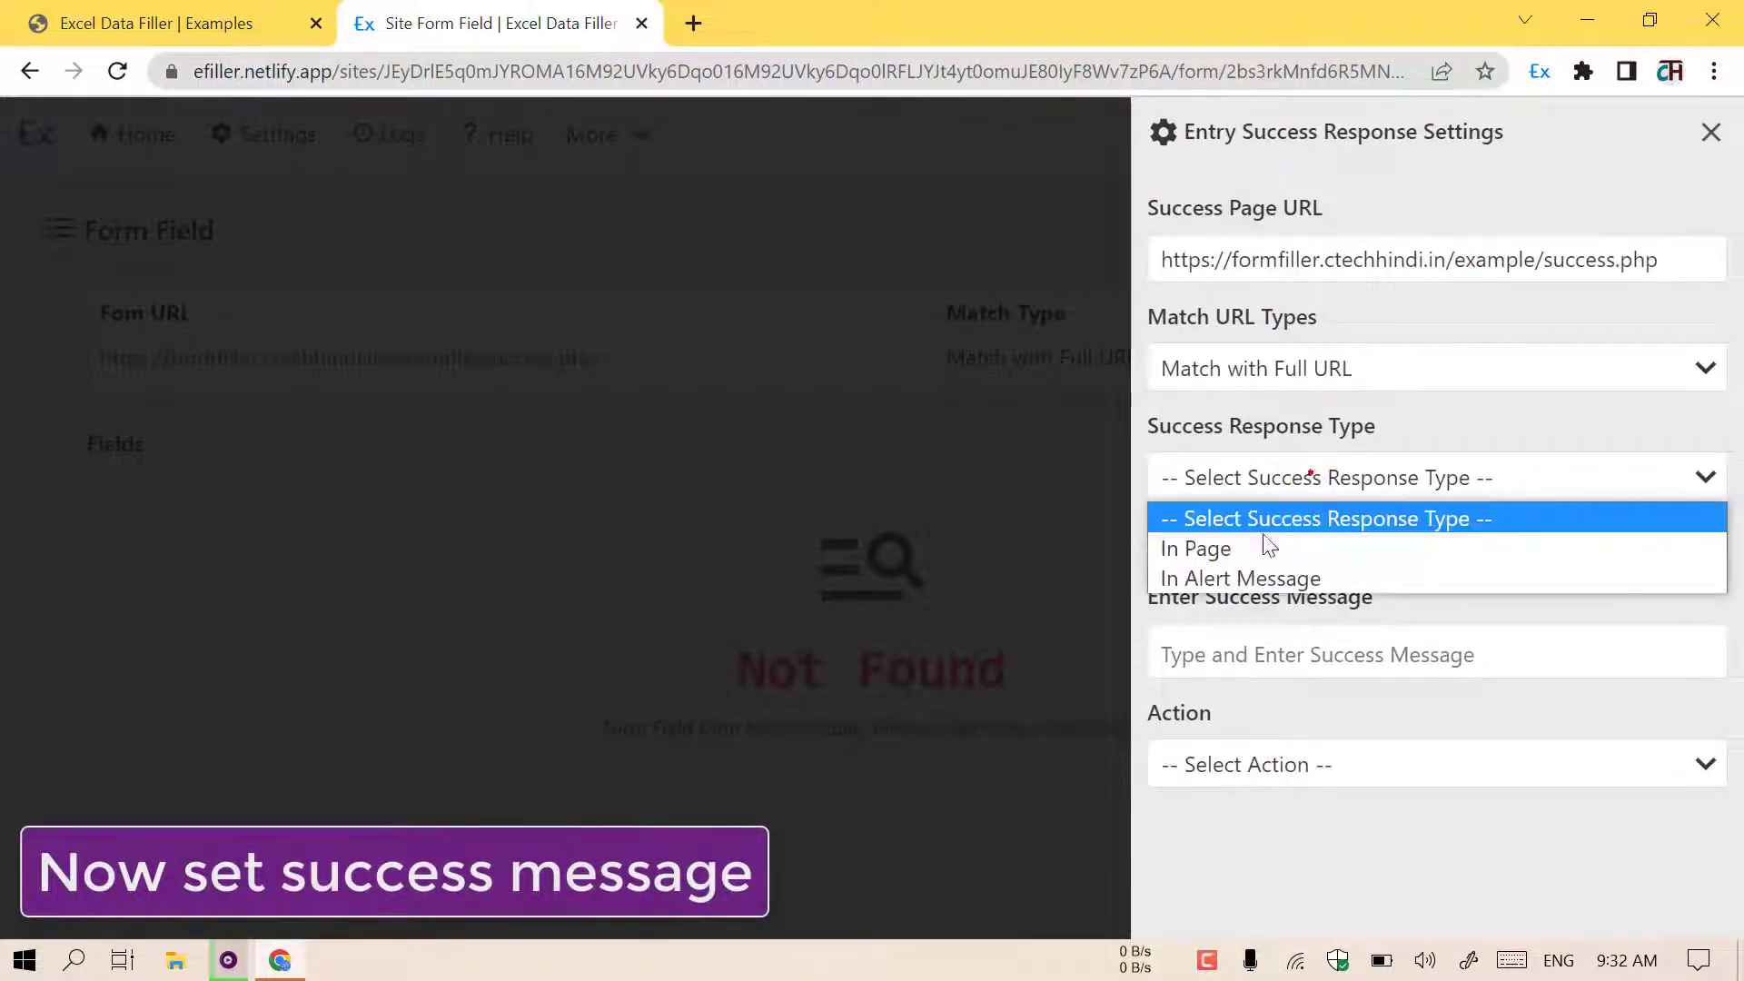
pyautogui.click(1262, 545)
pyautogui.scroll(-2, 1263, 527)
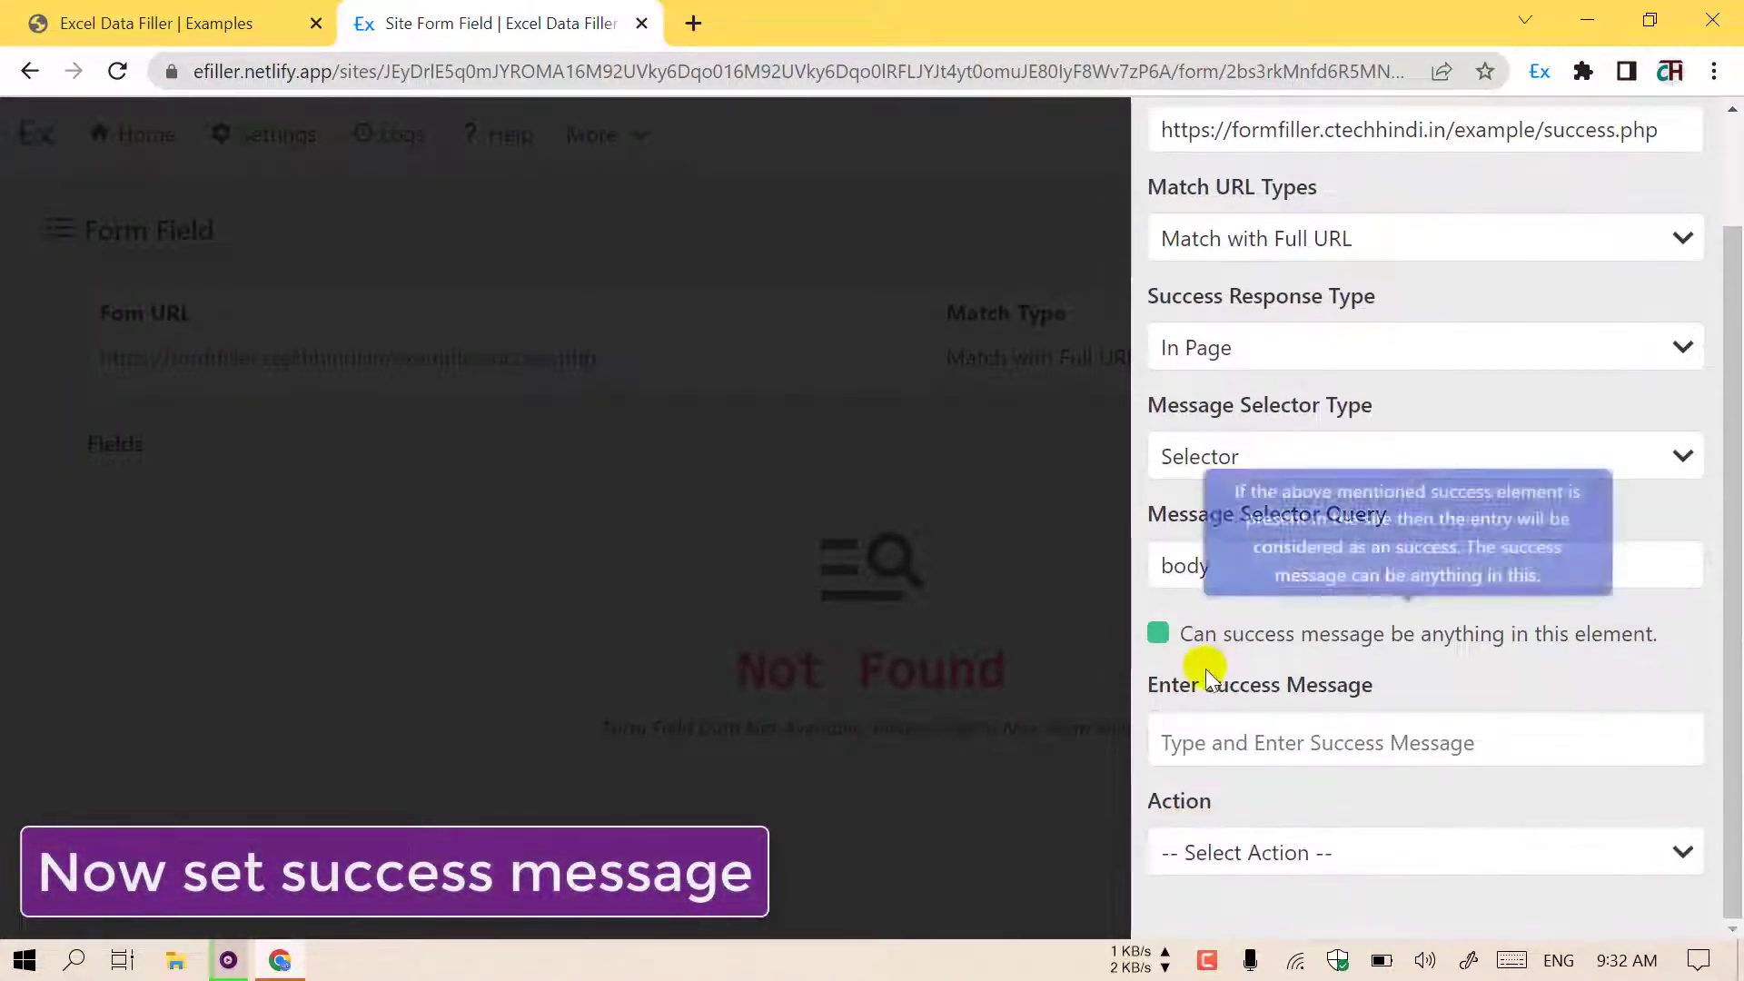
pyautogui.click(210, 13)
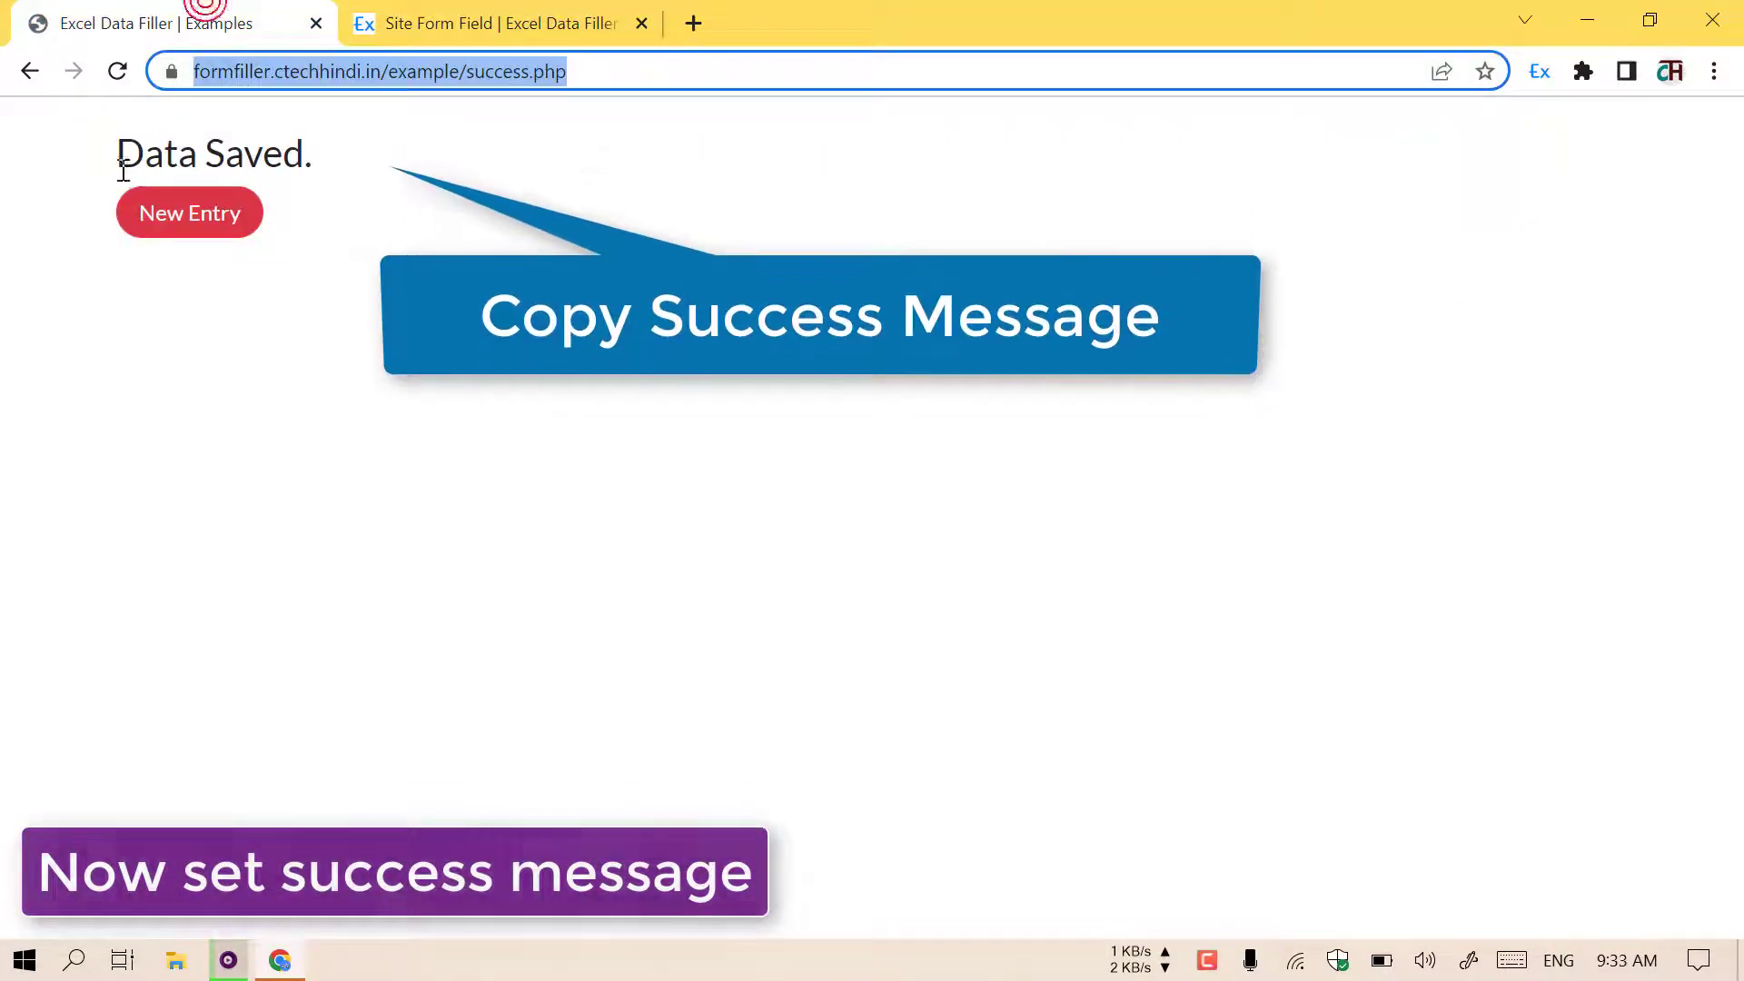
pyautogui.moveTo(117, 152); pyautogui.dragTo(323, 168)
pyautogui.click(499, 23)
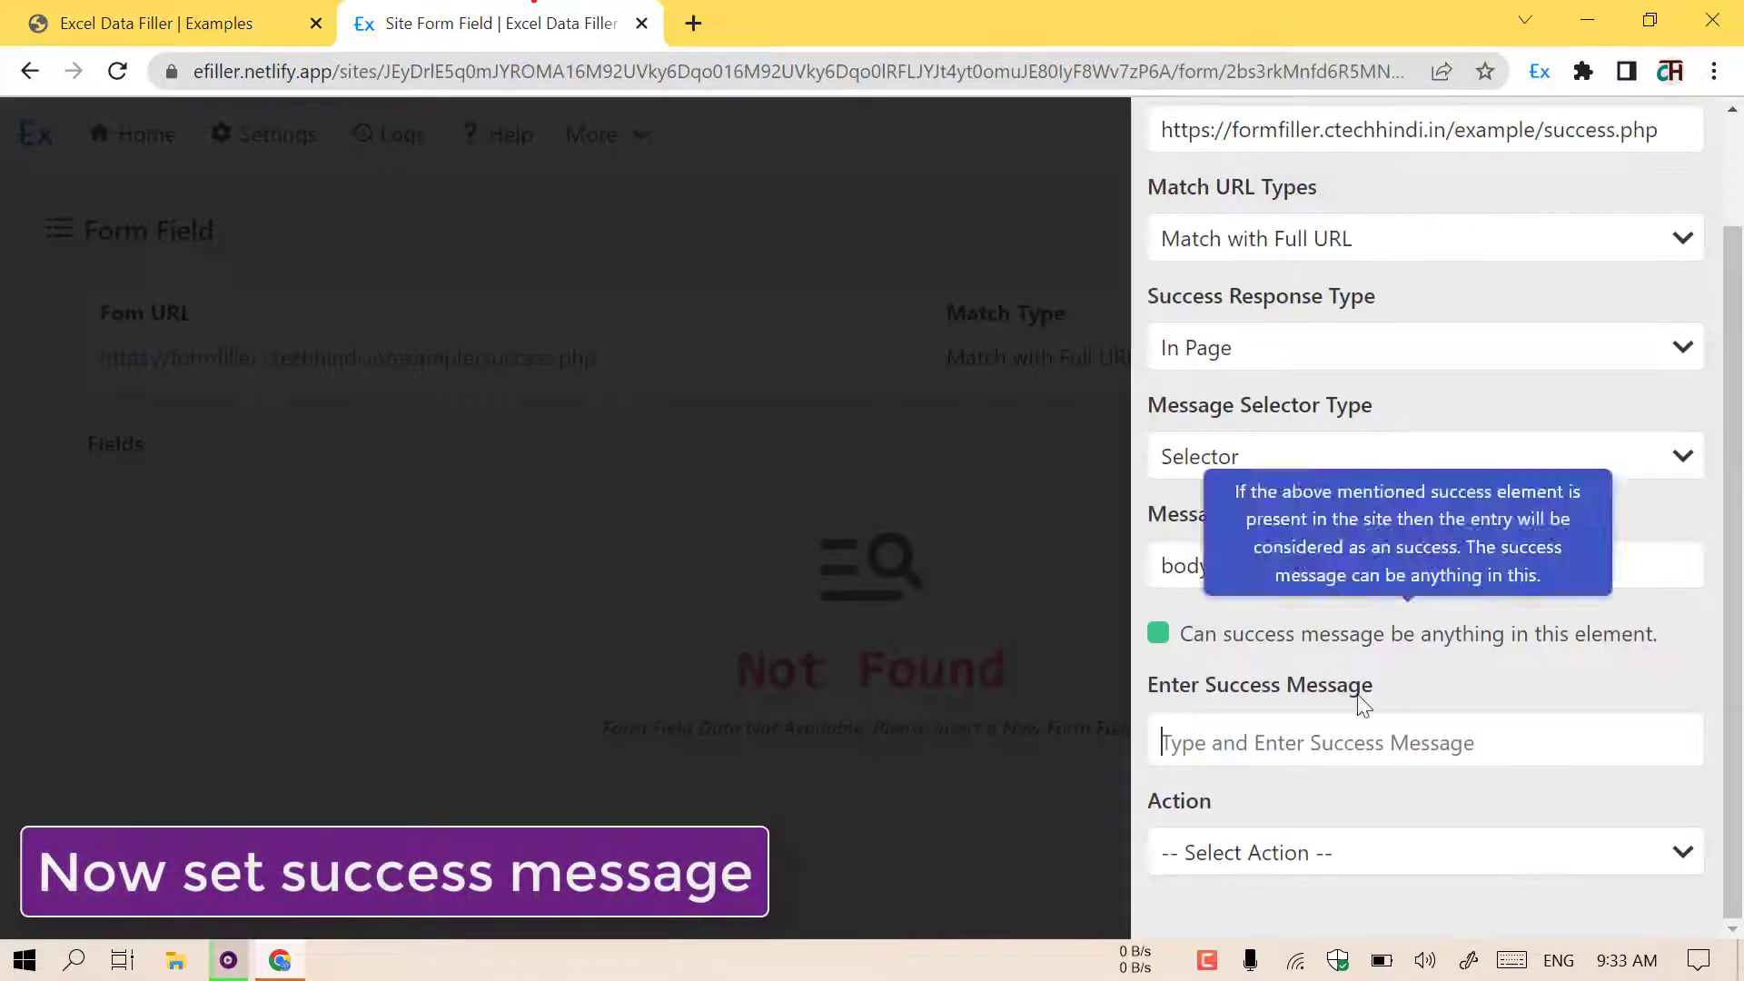
pyautogui.write('Data Saved.')
pyautogui.press('Return')
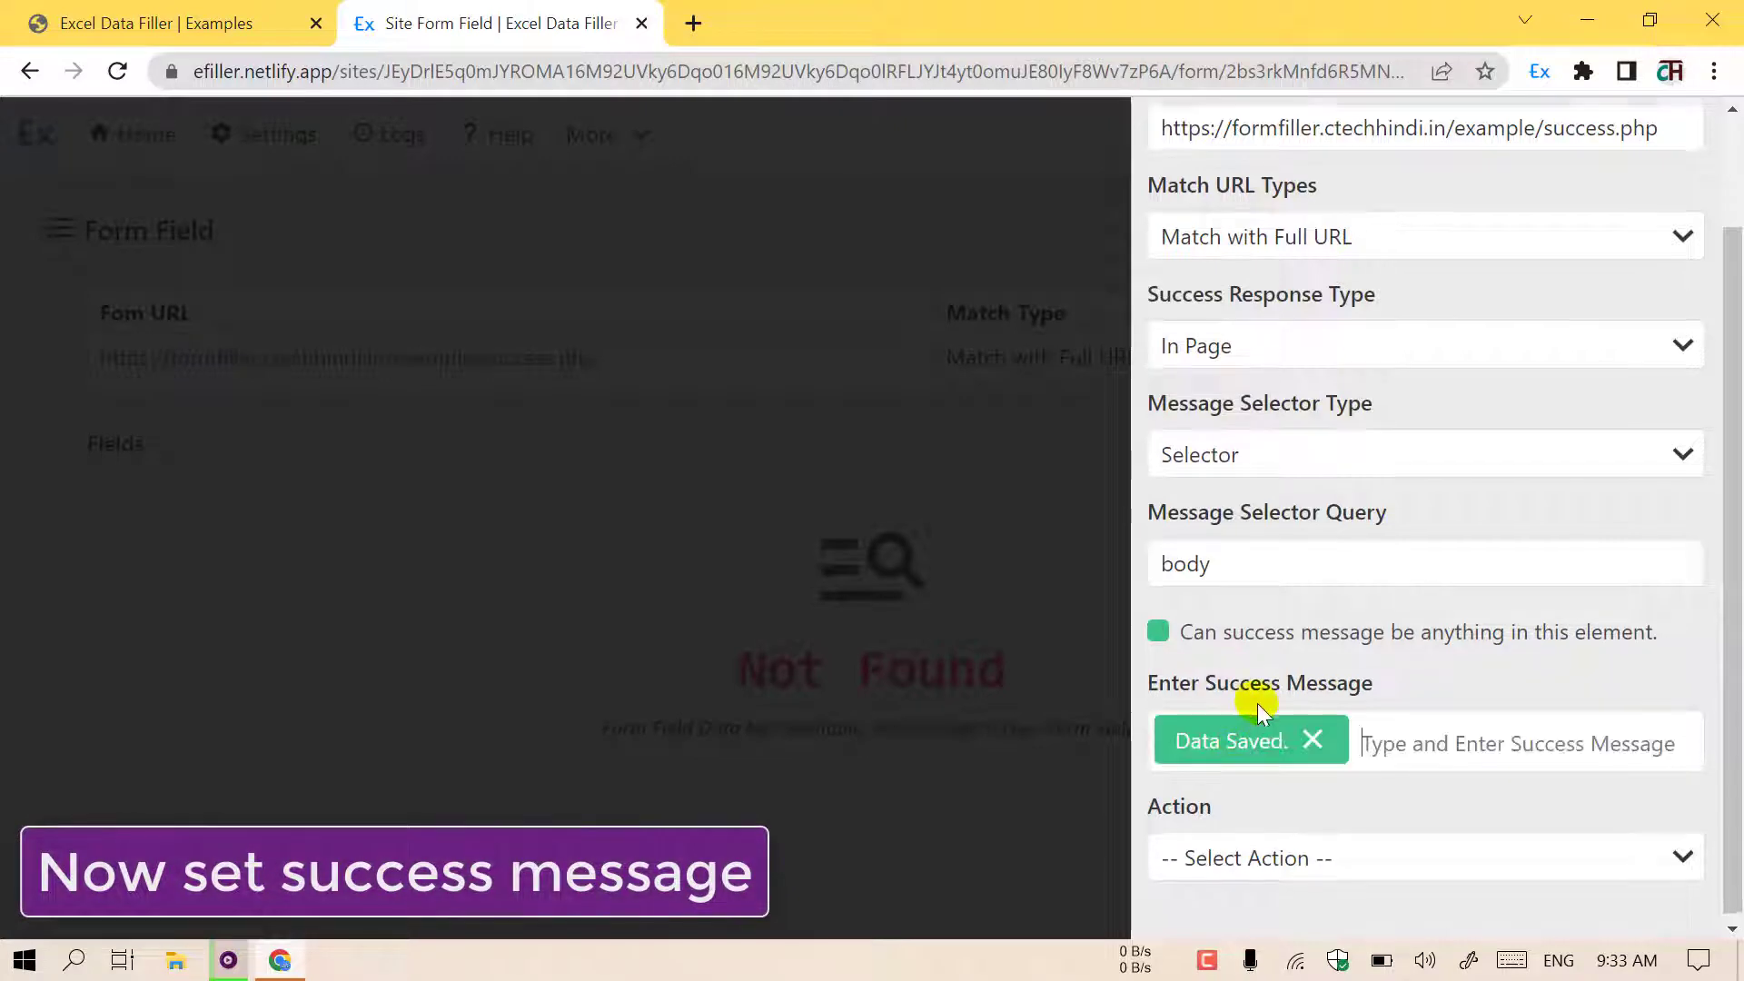
# Set the success action to Redirect to Page with the example-3 URL and update
pyautogui.click(1250, 872)
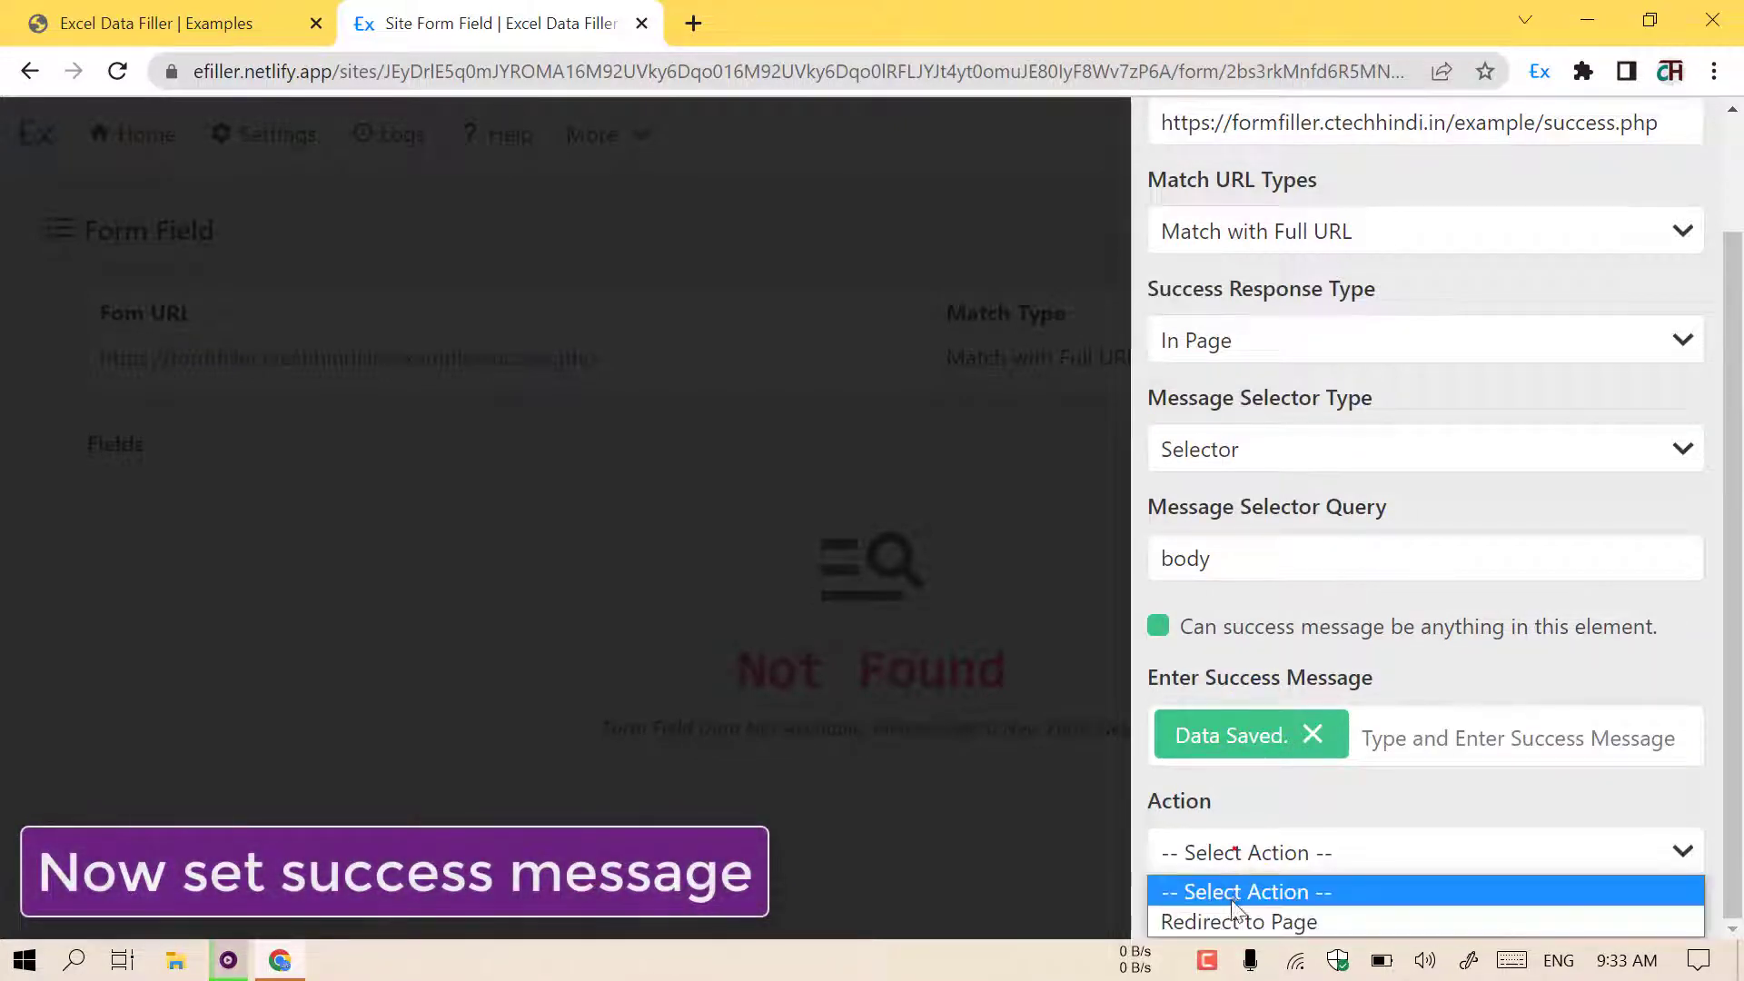
pyautogui.click(1228, 914)
pyautogui.scroll(-1, 1294, 663)
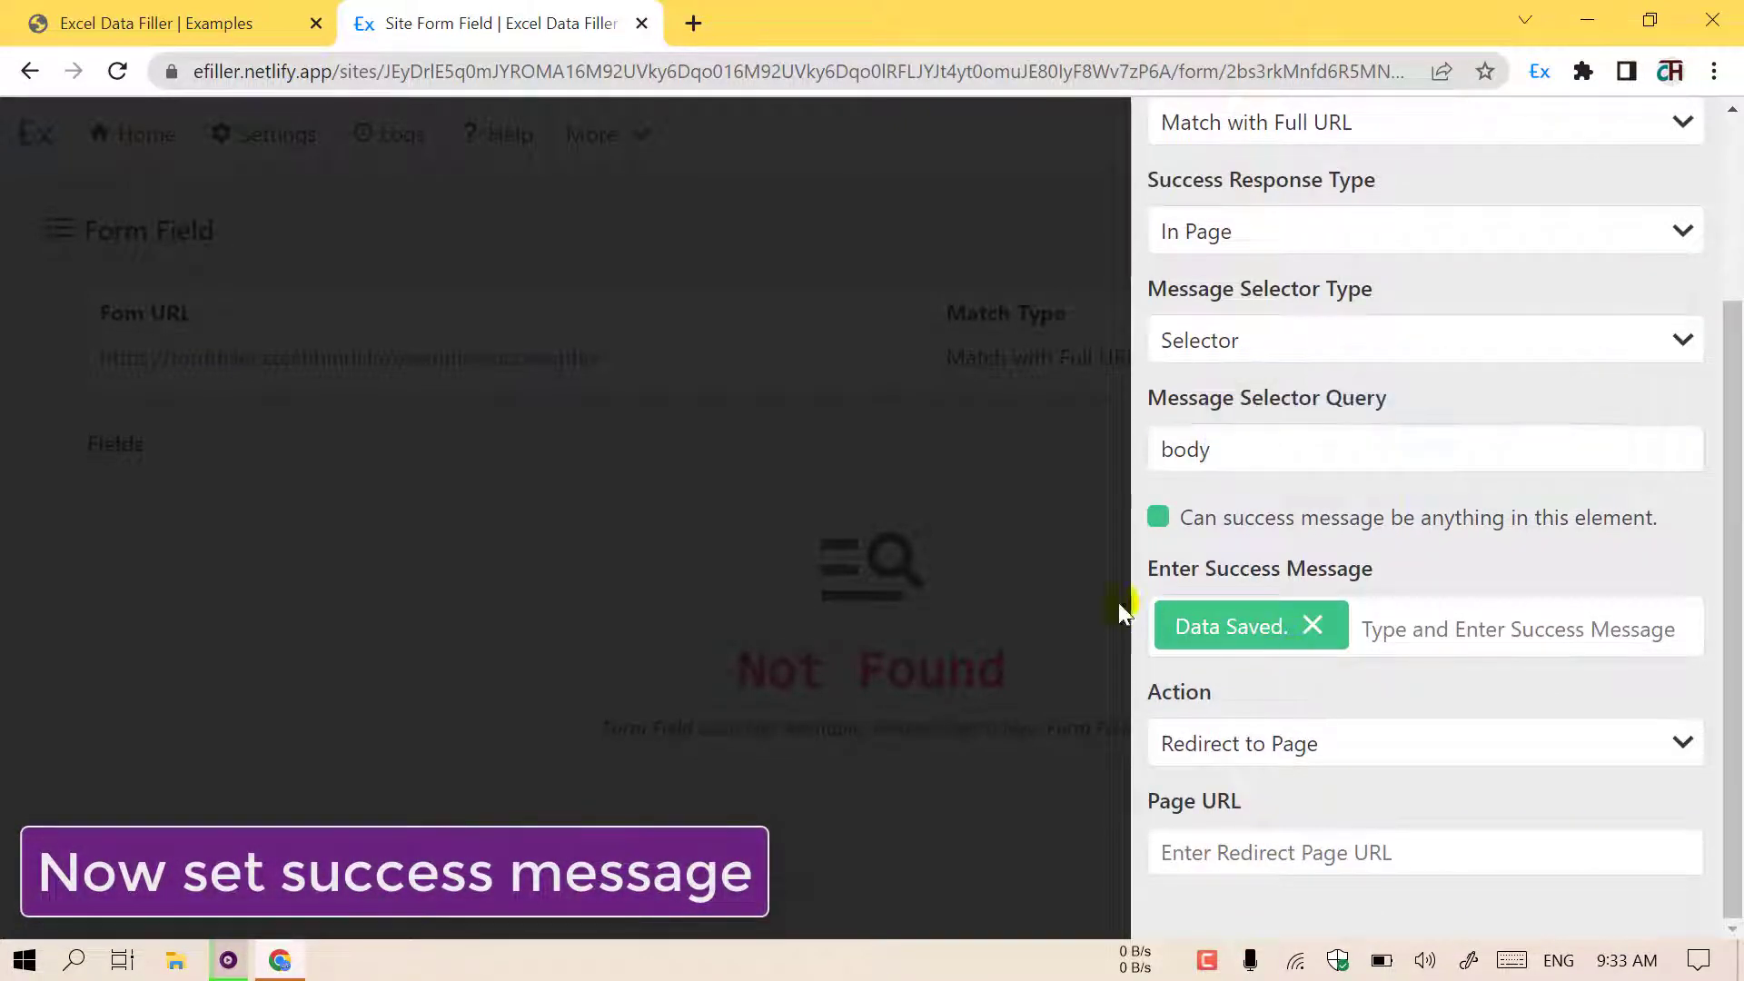
pyautogui.click(216, 13)
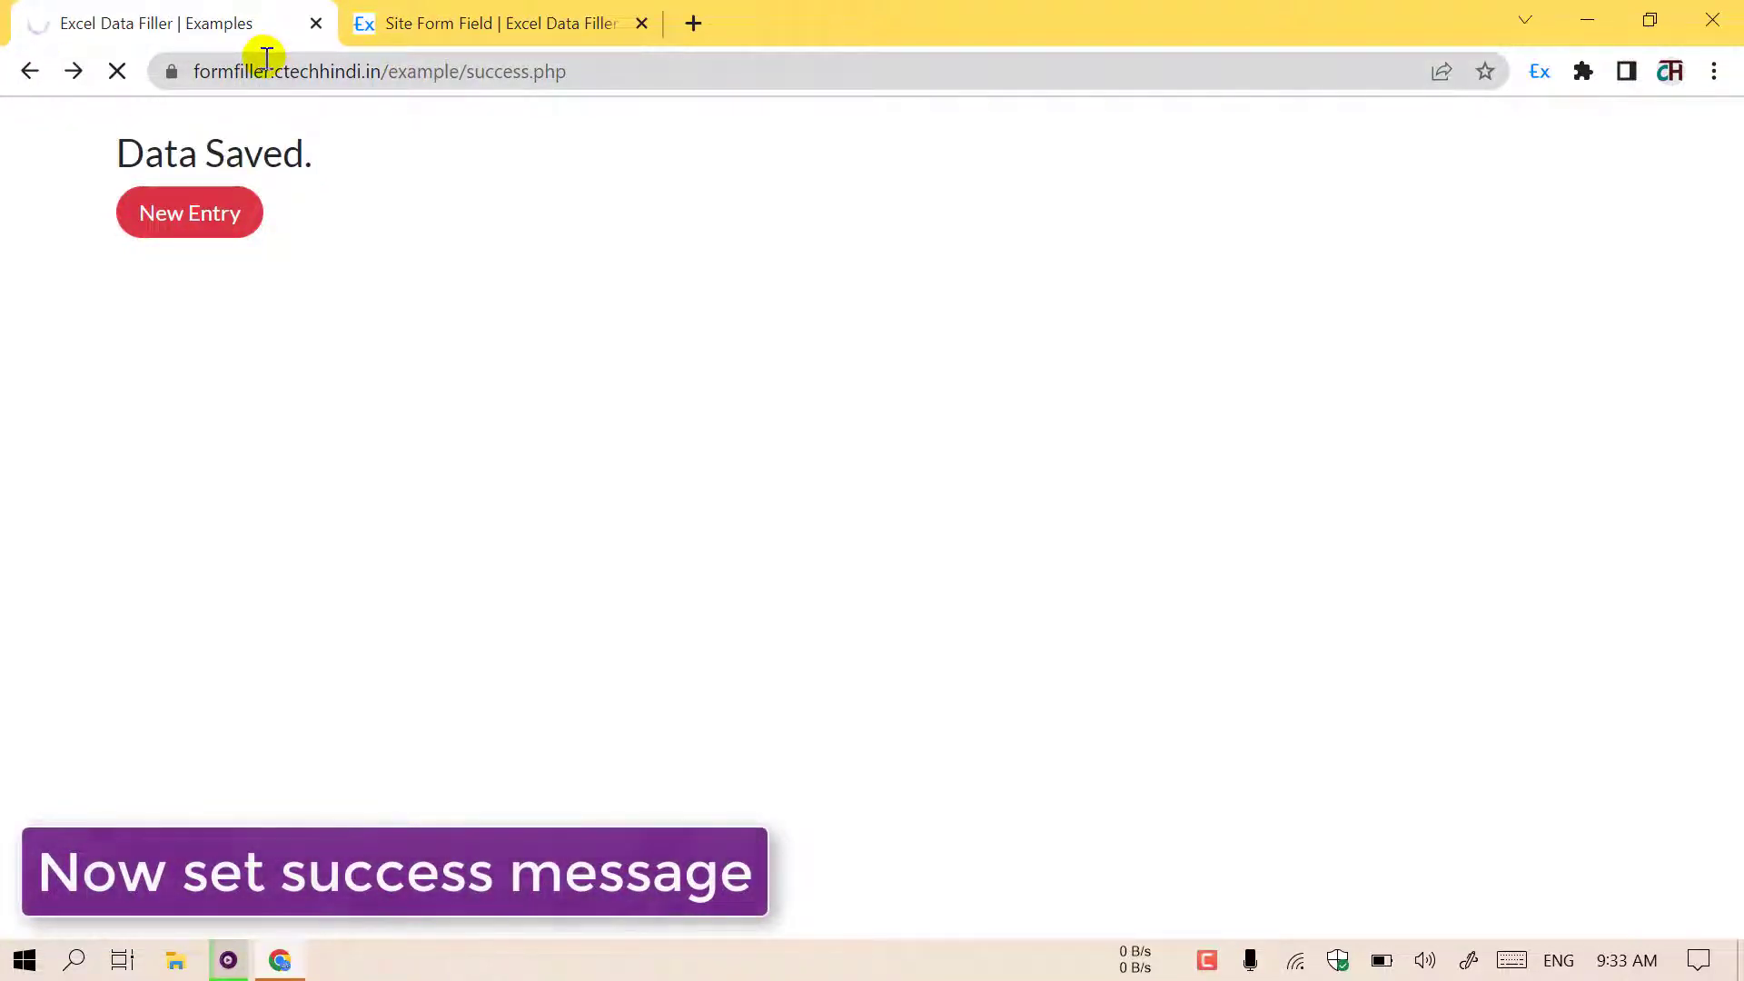
pyautogui.click(416, 80)
pyautogui.click(491, 22)
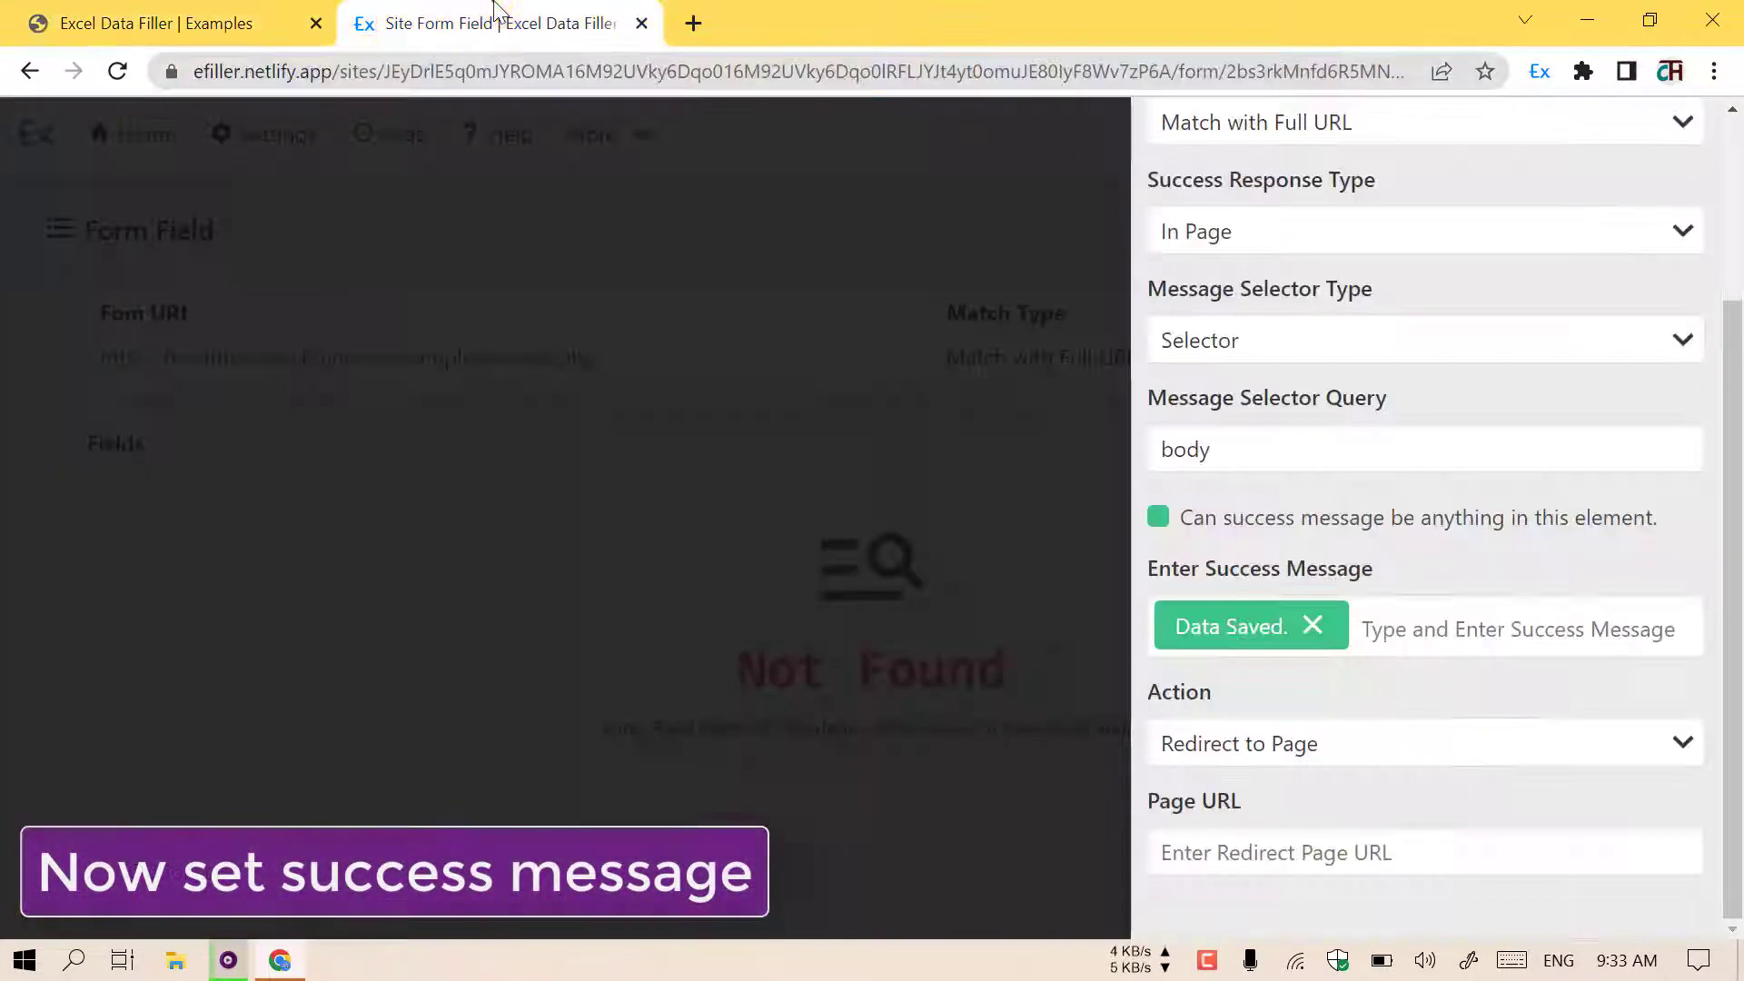
pyautogui.click(1007, 793)
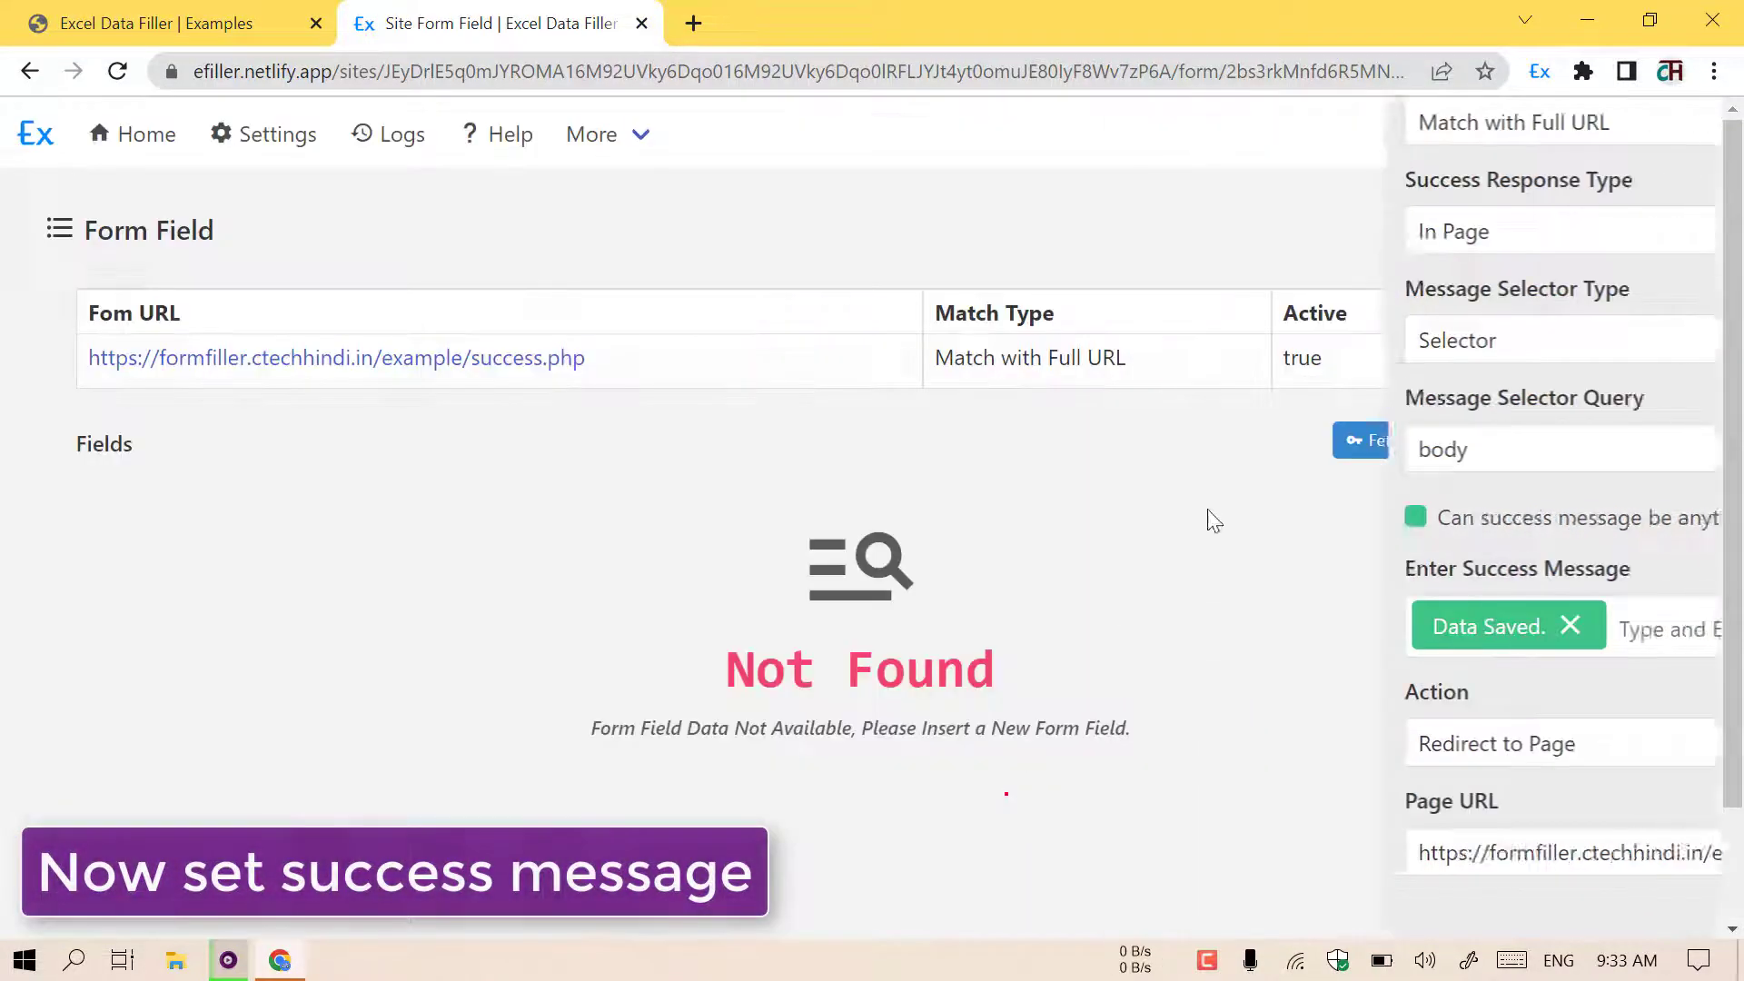
pyautogui.click(1626, 229)
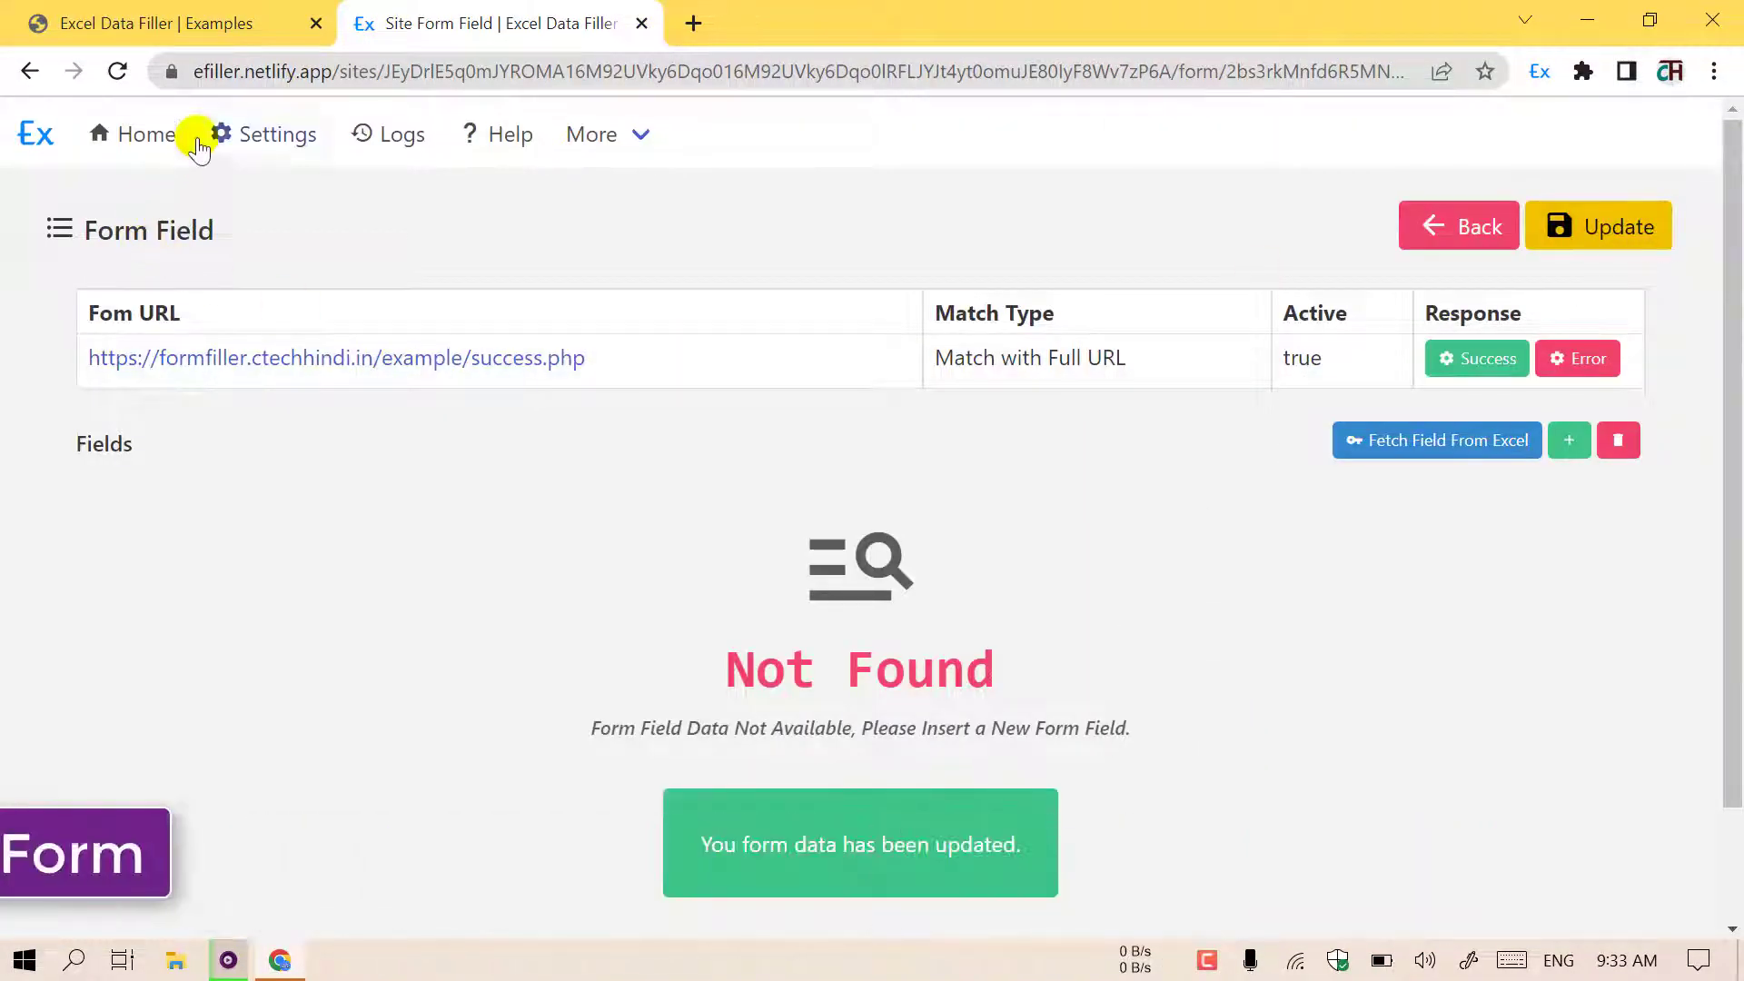
# Check the Example 3 form's result, then go to the success.php Form Field page
pyautogui.click(142, 14)
pyautogui.scroll(-5, 363, 327)
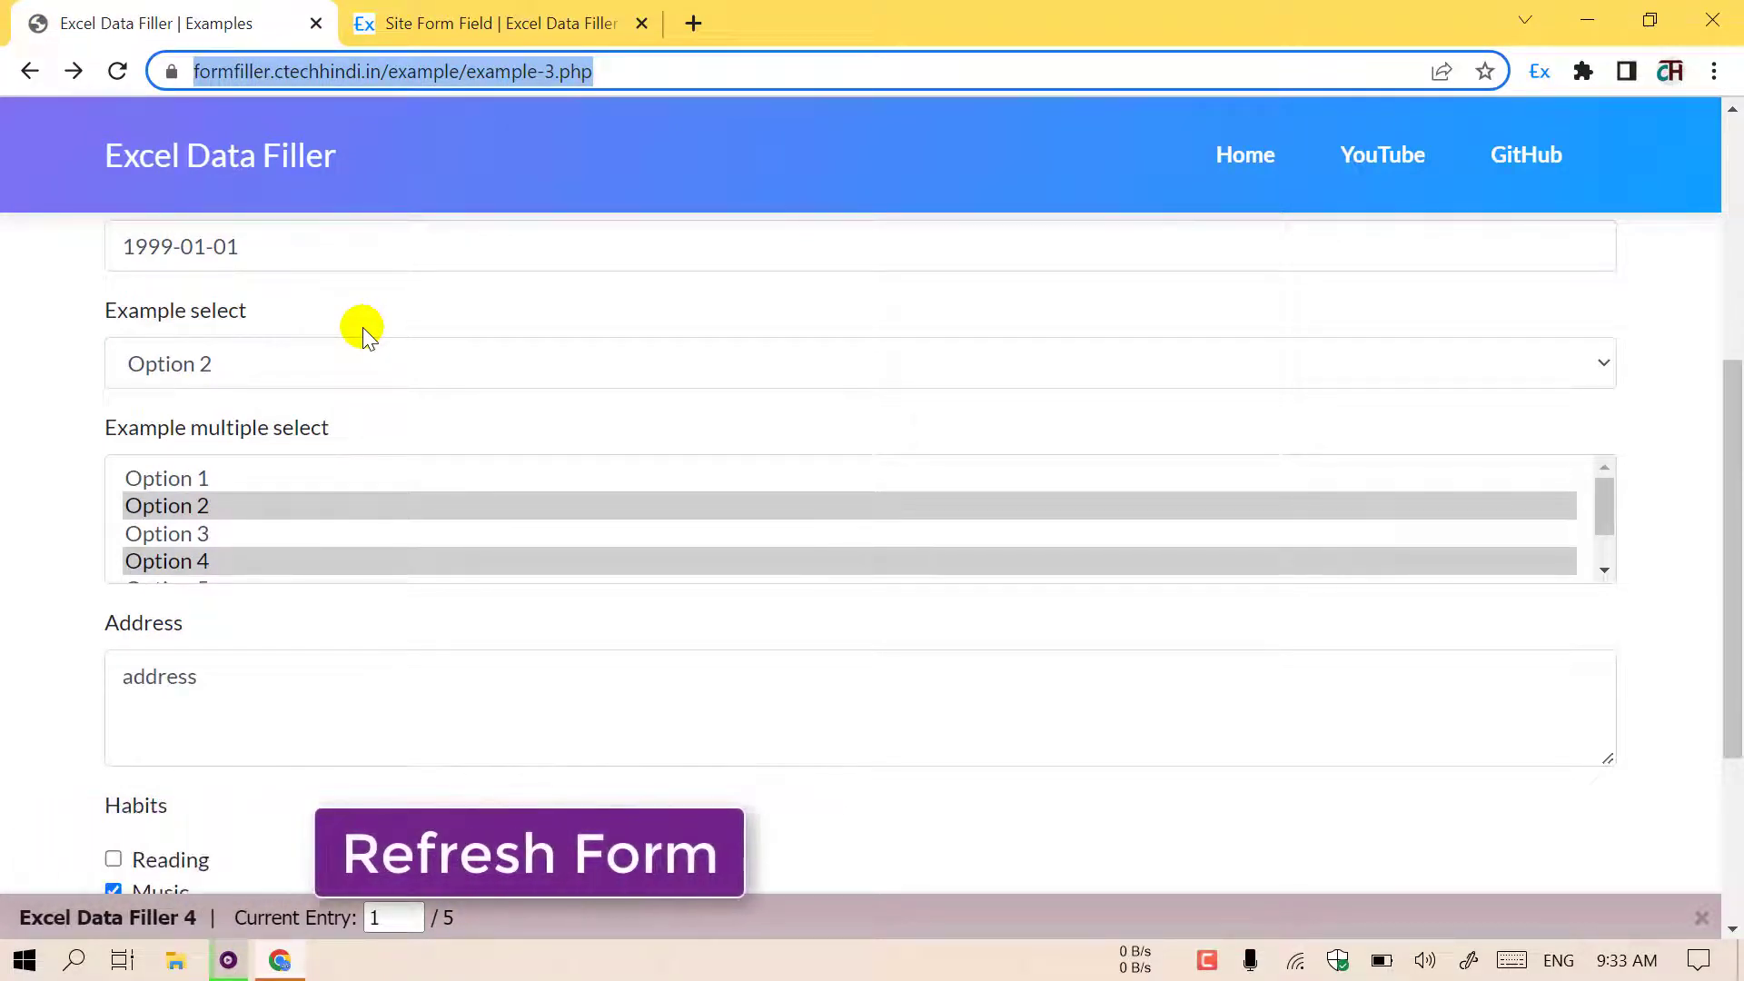
pyautogui.scroll(-3, 362, 327)
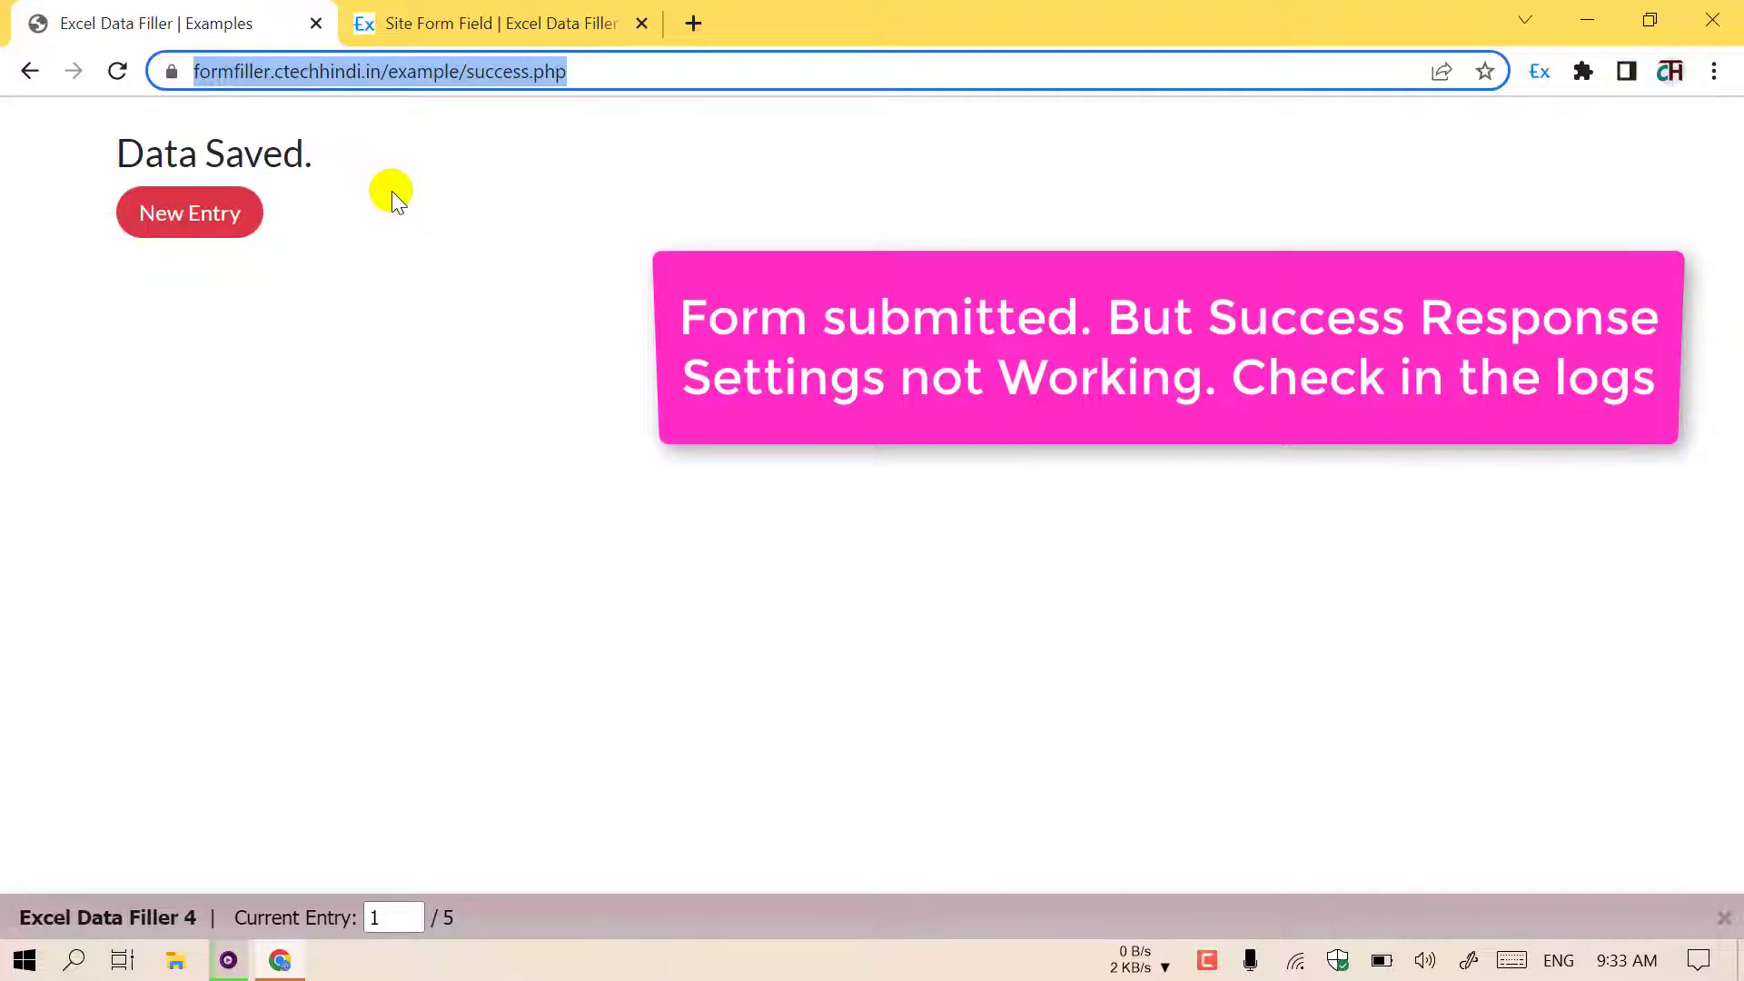
pyautogui.hotkey('ctrl', 'Tab')
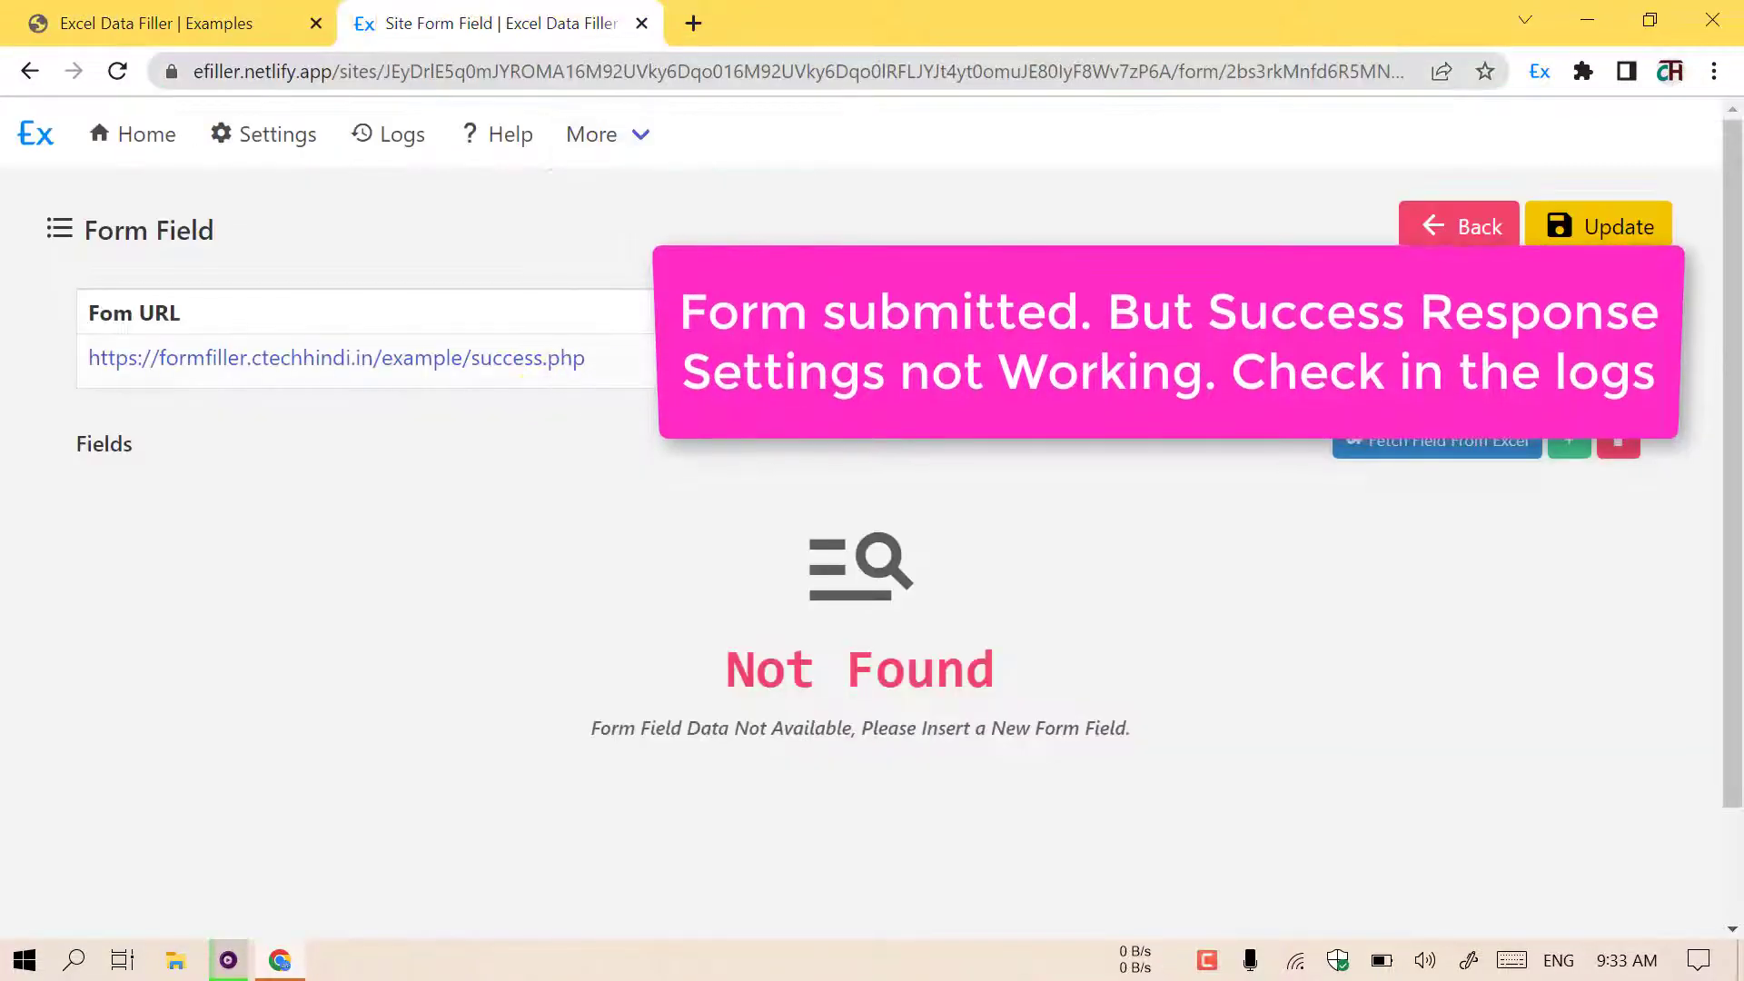
# Enable SLO-1 in Logs Settings so form filler responses appear in the logs
pyautogui.click(299, 145)
pyautogui.click(241, 559)
pyautogui.click(281, 652)
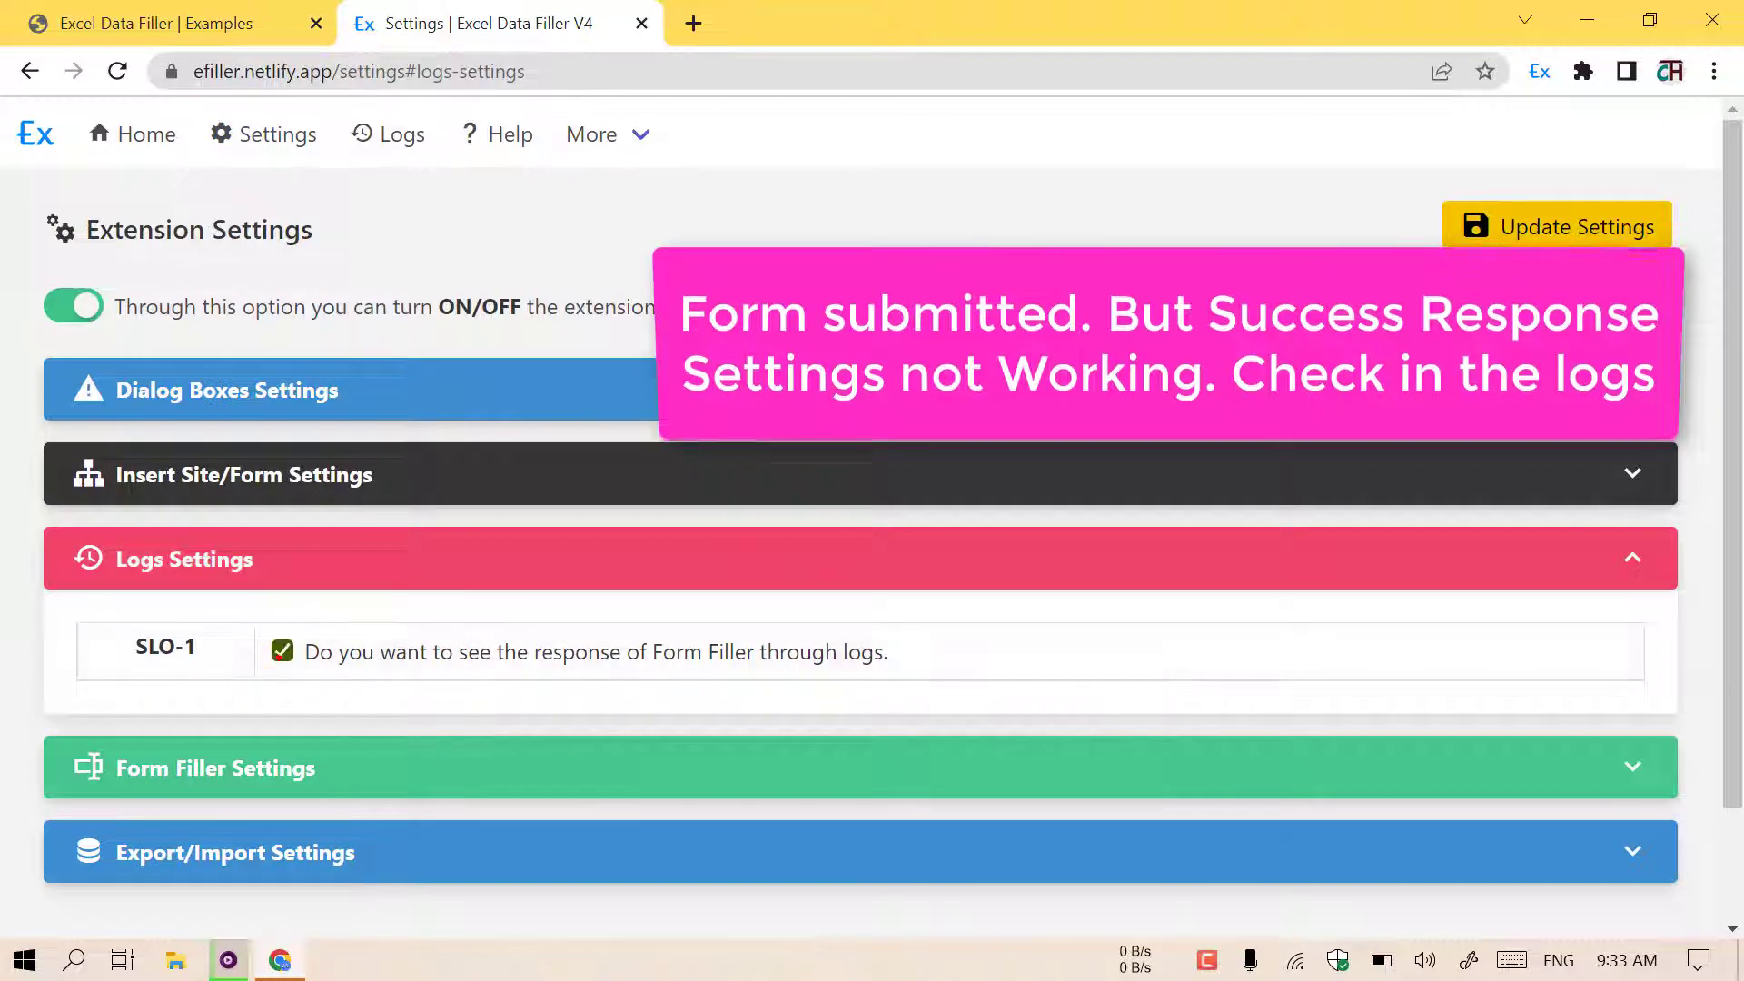
pyautogui.click(1641, 232)
# Rerun Example 3, find the 'FORM FIELDS NOT FOUND' error in the logs, and go to Sites
pyautogui.click(387, 134)
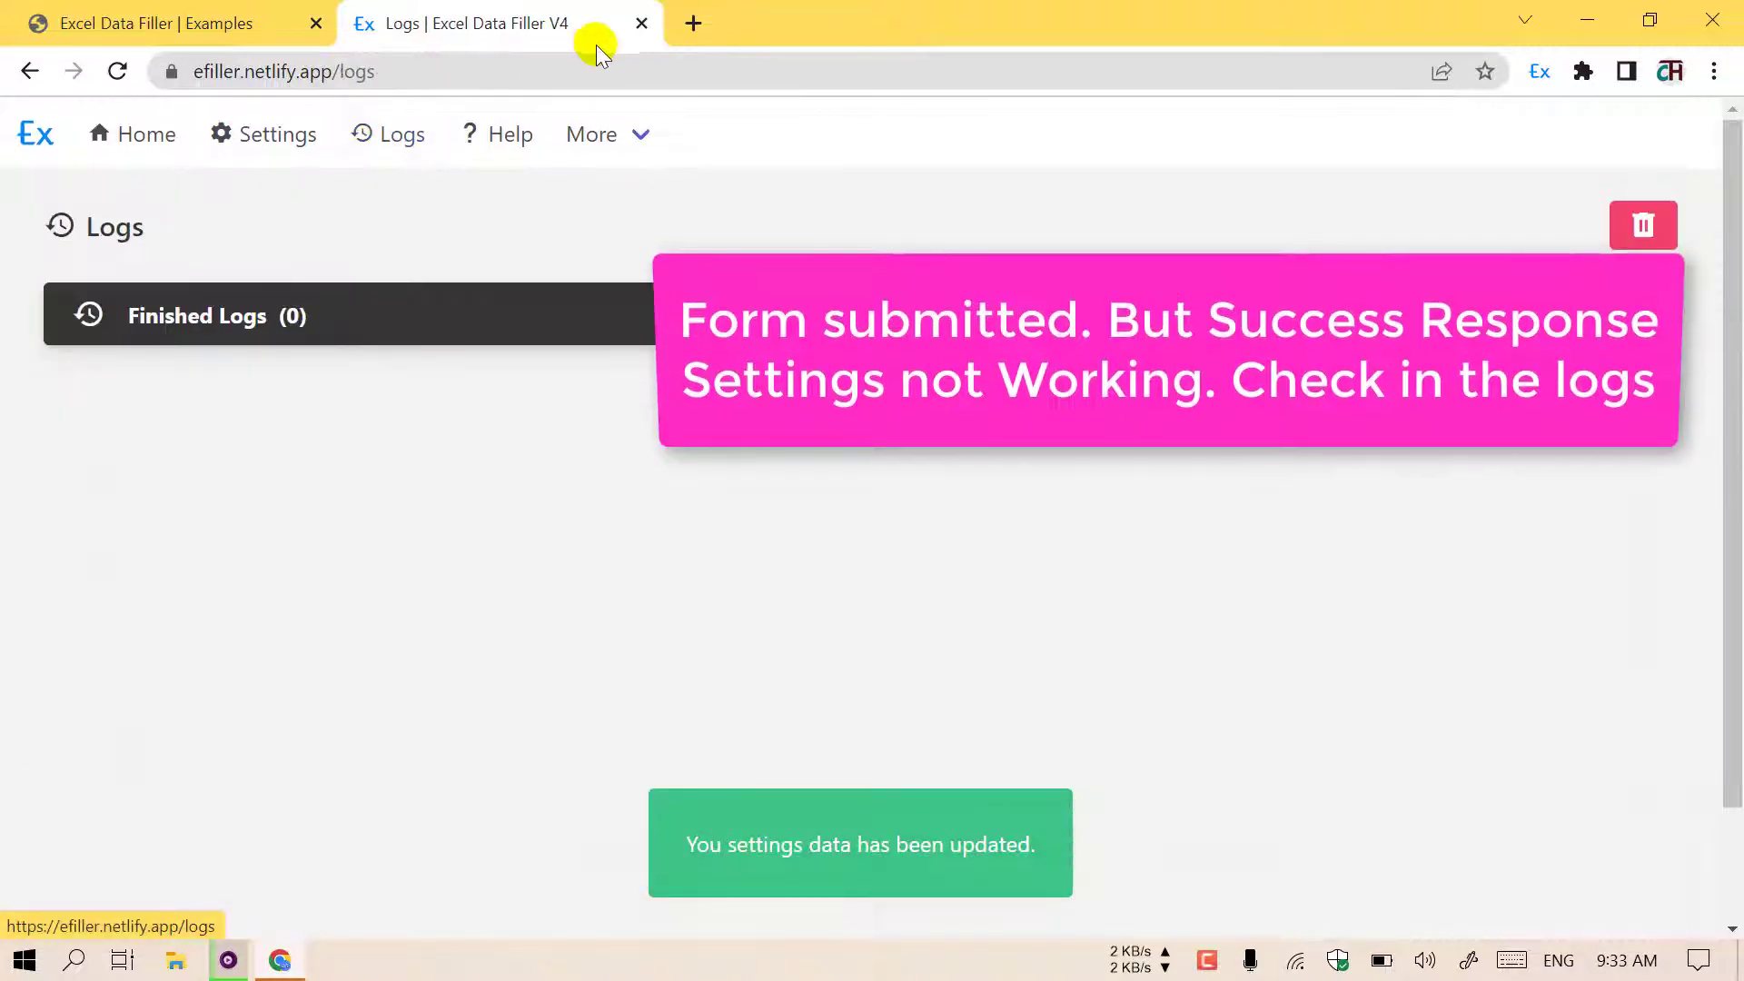
pyautogui.click(152, 9)
pyautogui.press('F5')
pyautogui.click(421, 11)
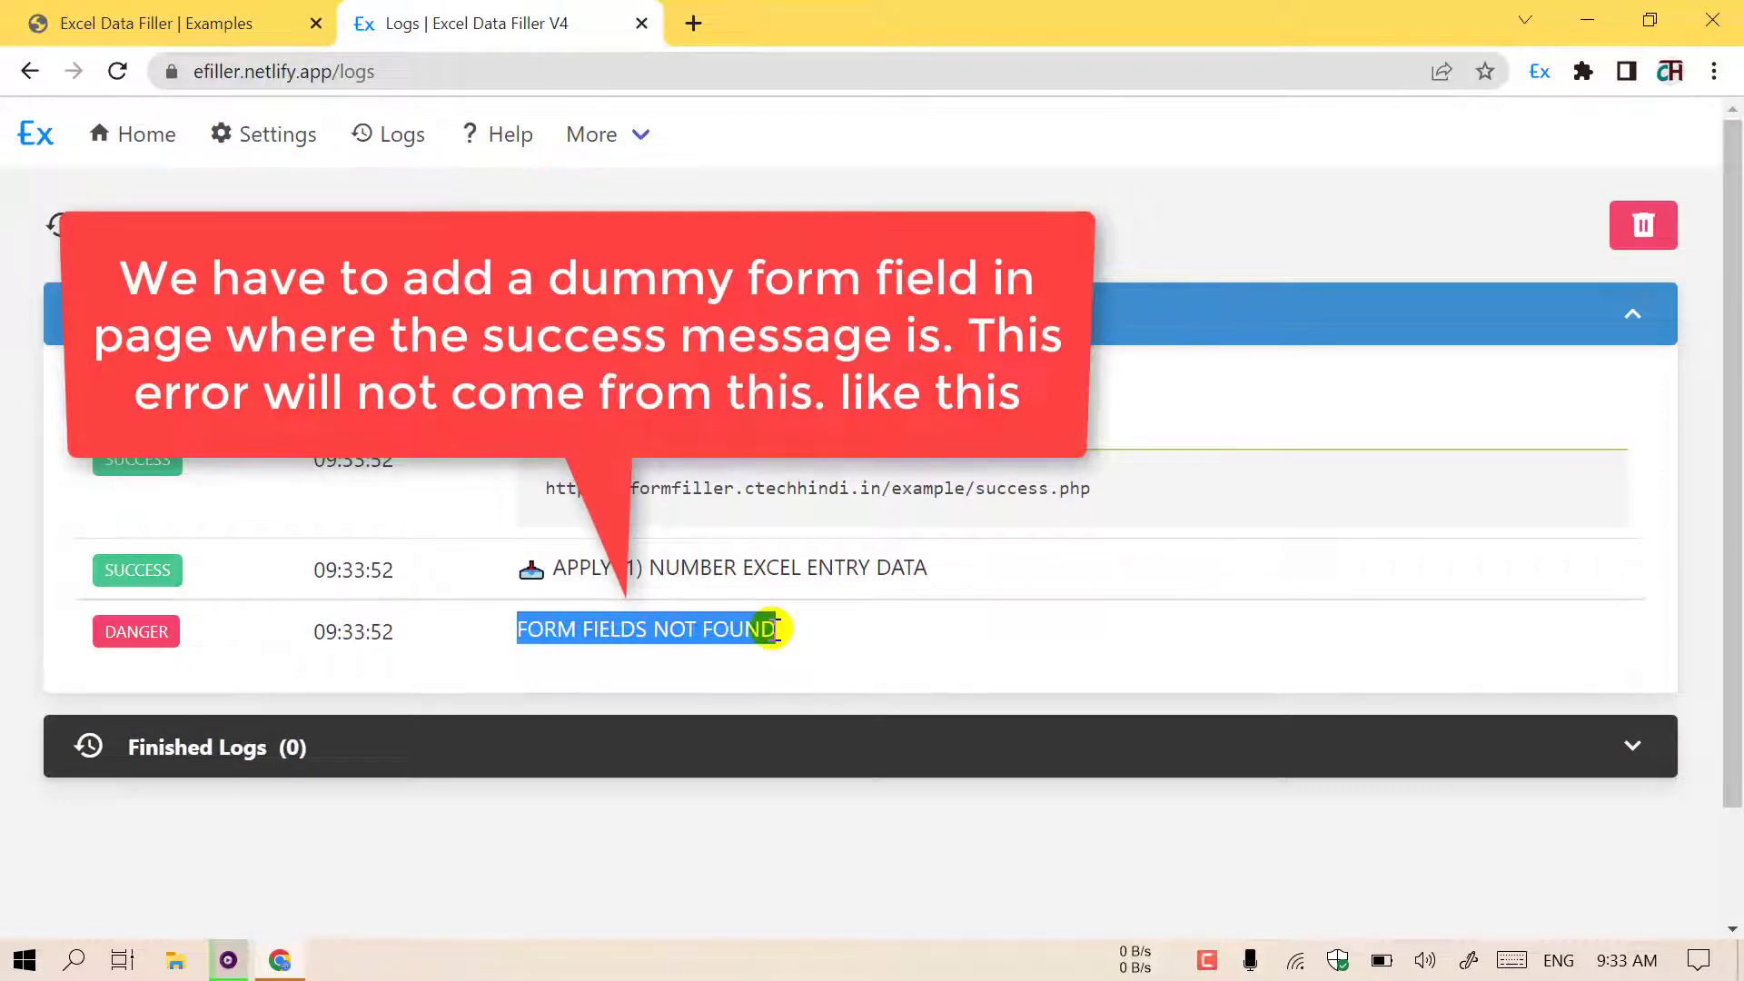
pyautogui.click(683, 538)
# On the example site, add a Text field named 'demo' to success.php and update the form settings
pyautogui.click(401, 467)
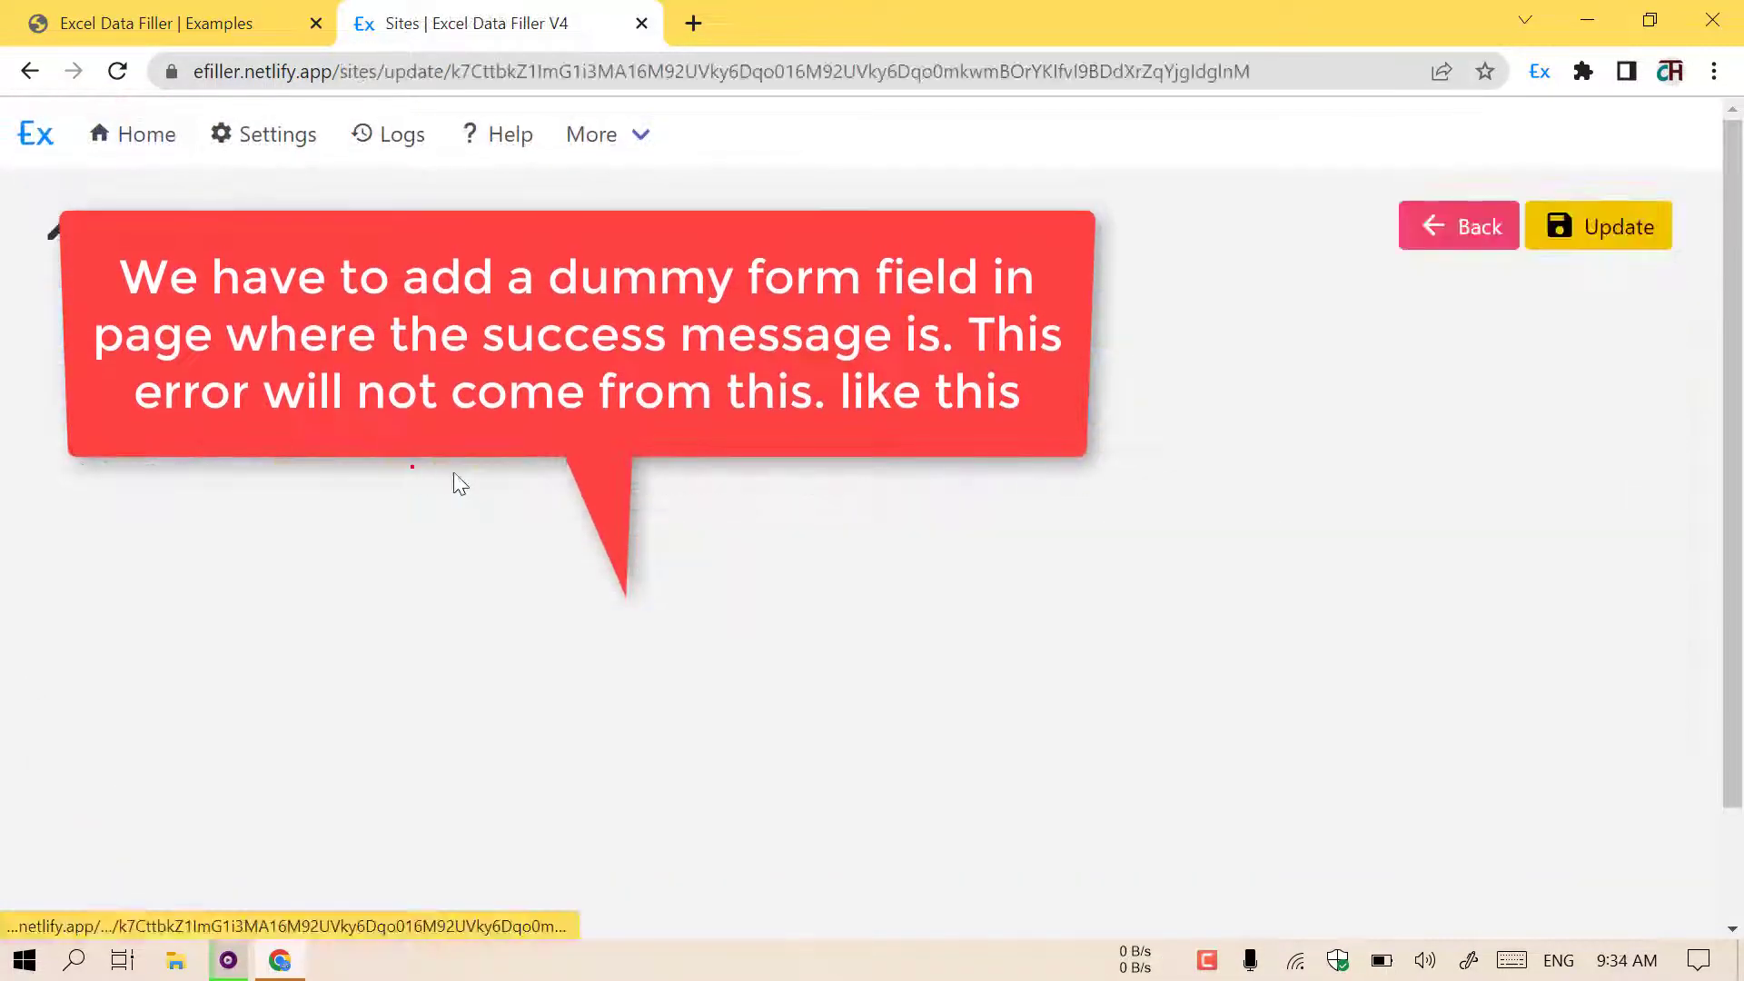
pyautogui.click(1507, 690)
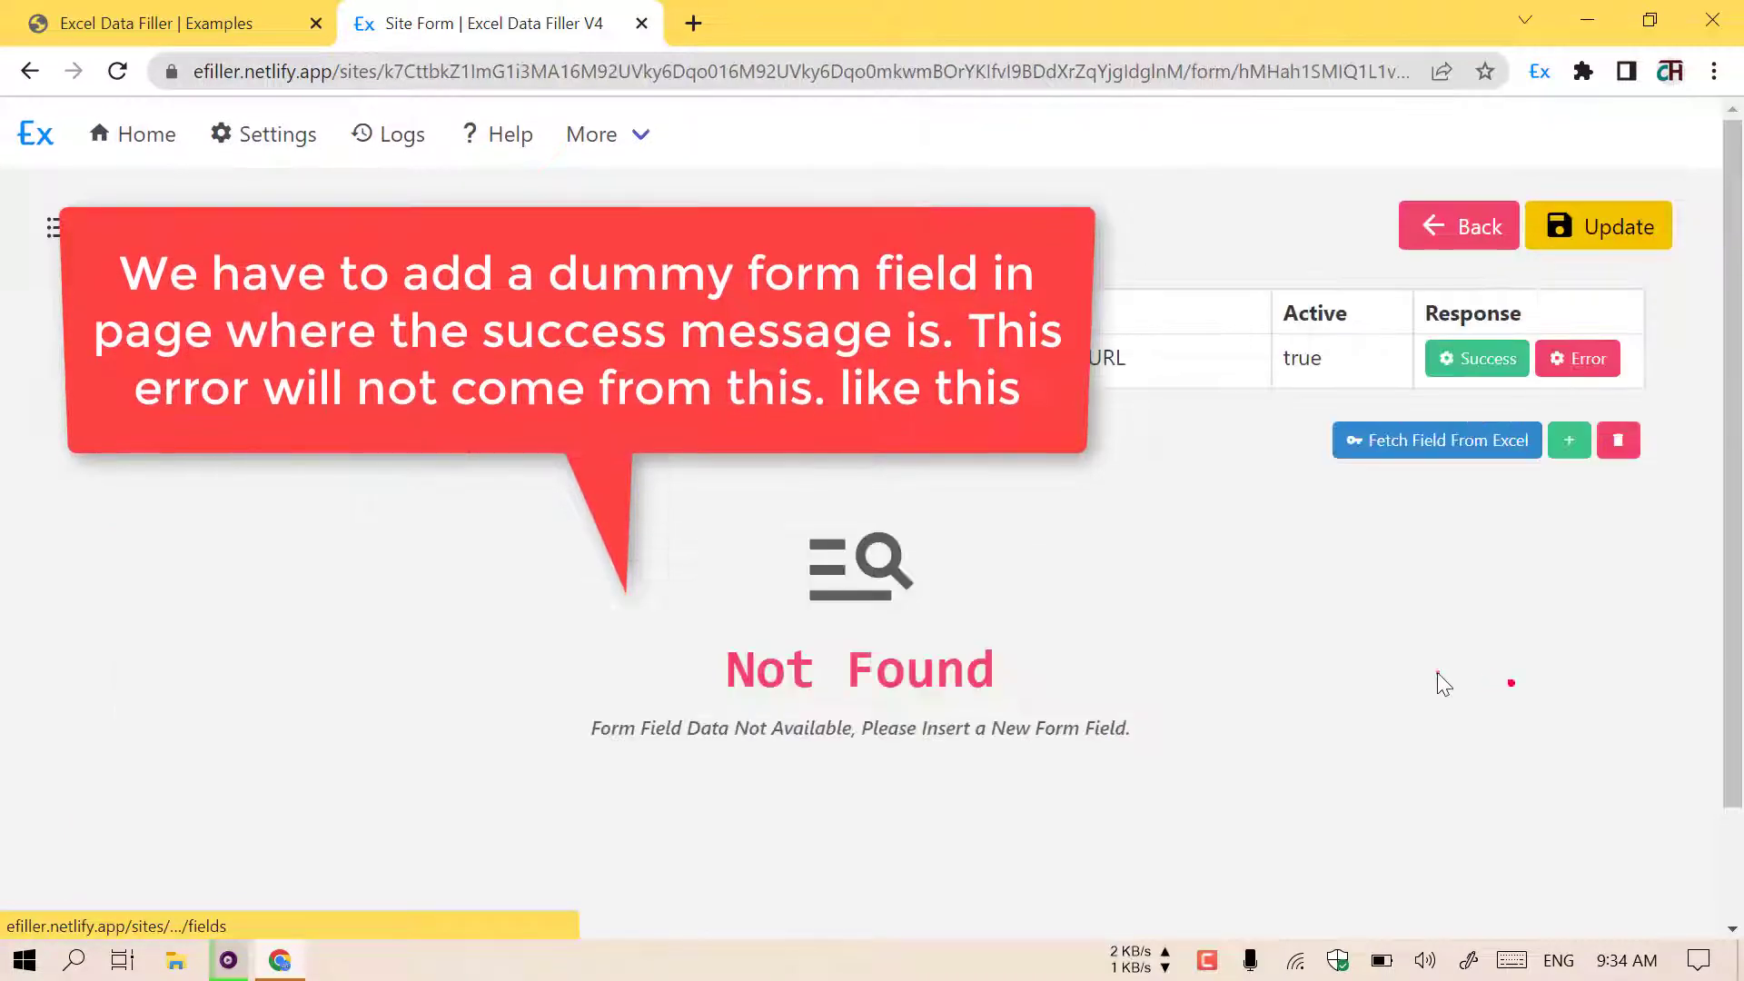
pyautogui.click(1571, 445)
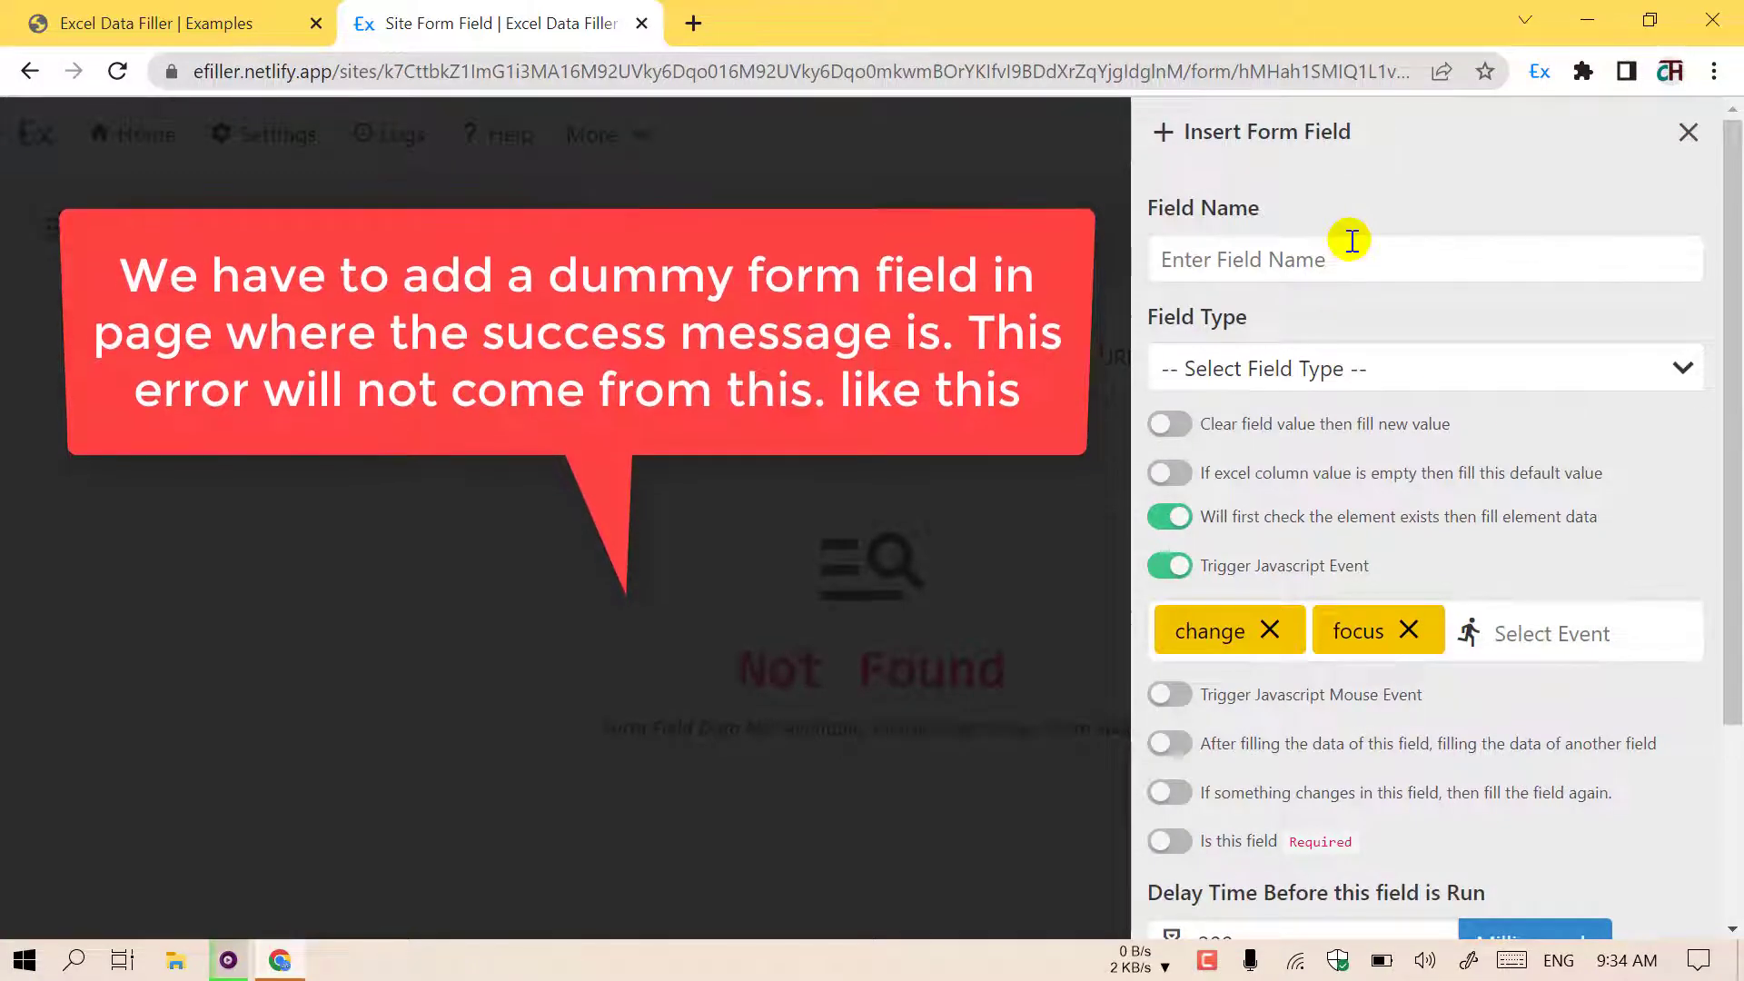
pyautogui.write('demo')
pyautogui.click(1290, 354)
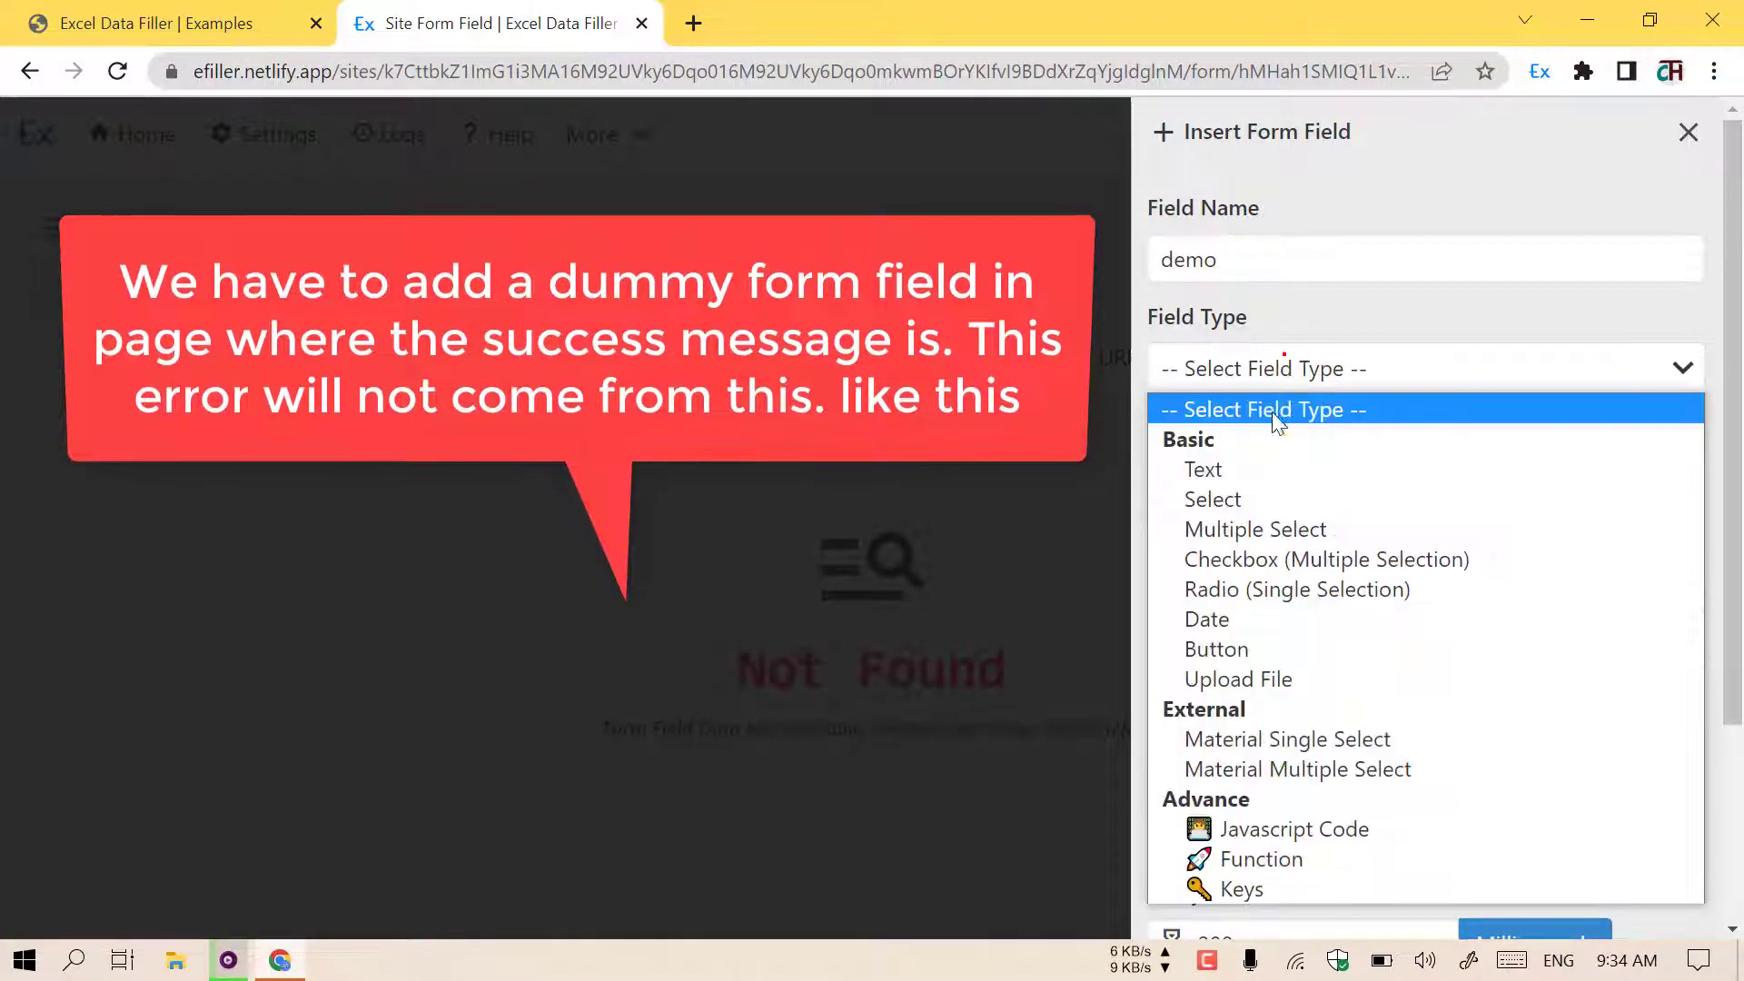
pyautogui.click(1270, 468)
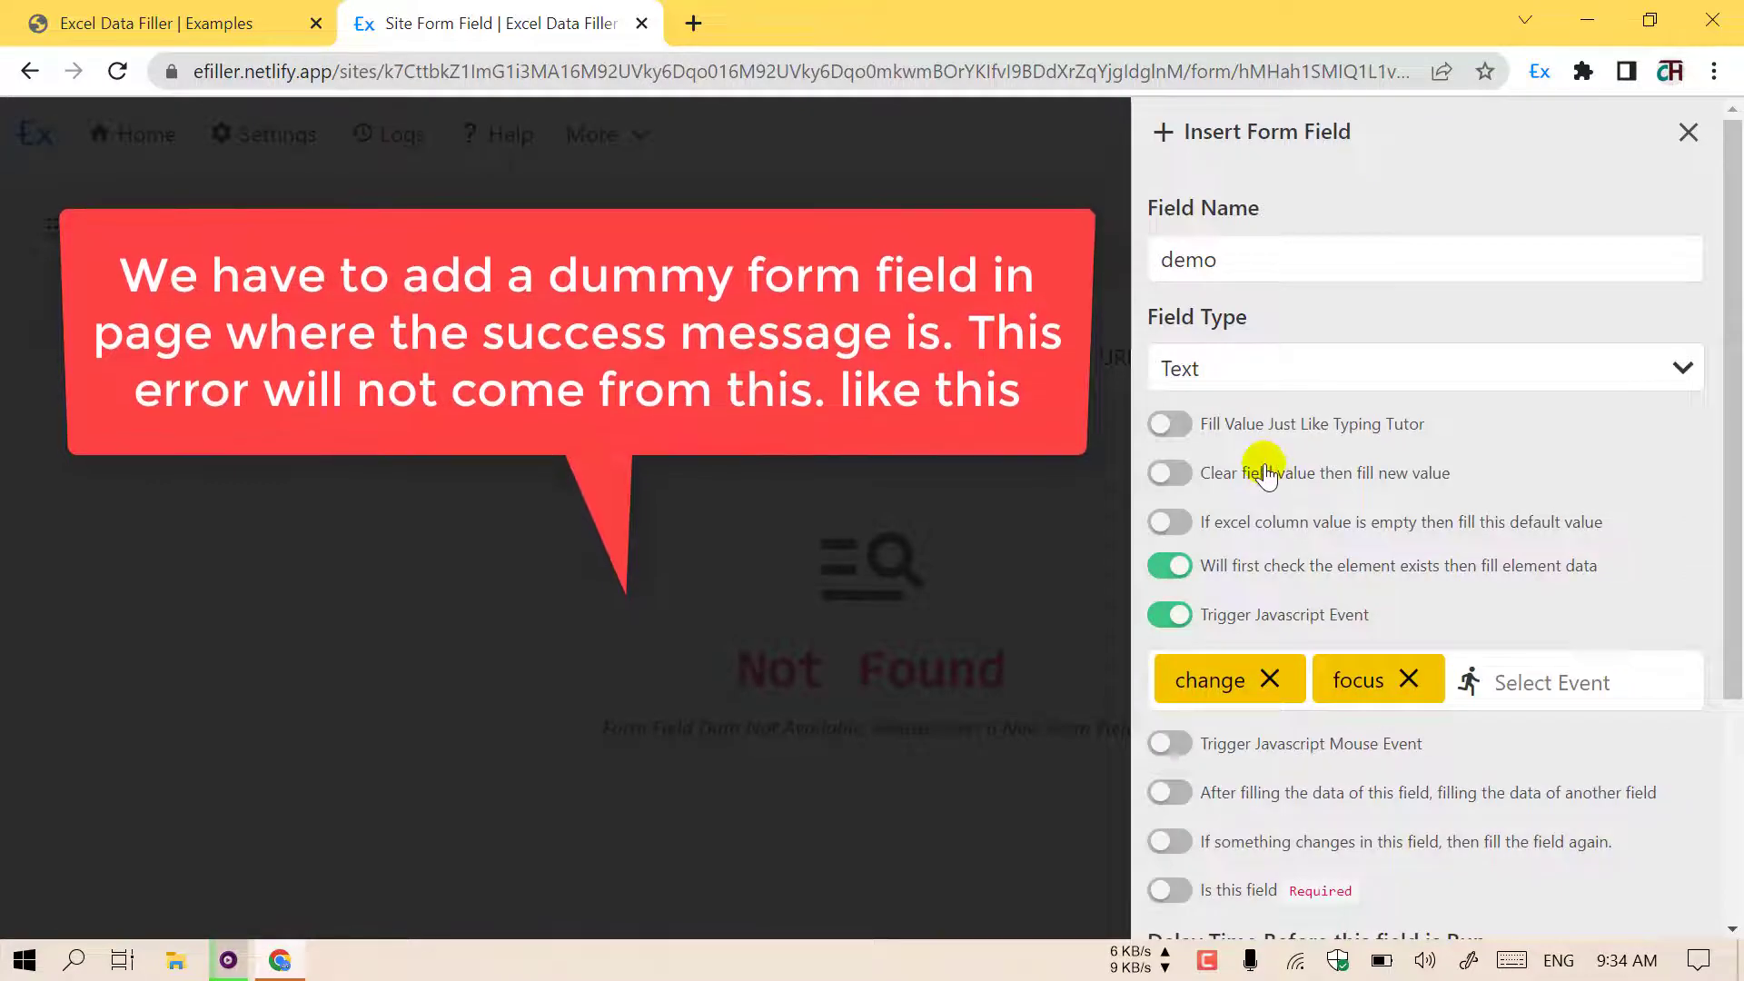
pyautogui.scroll(-1, 1284, 545)
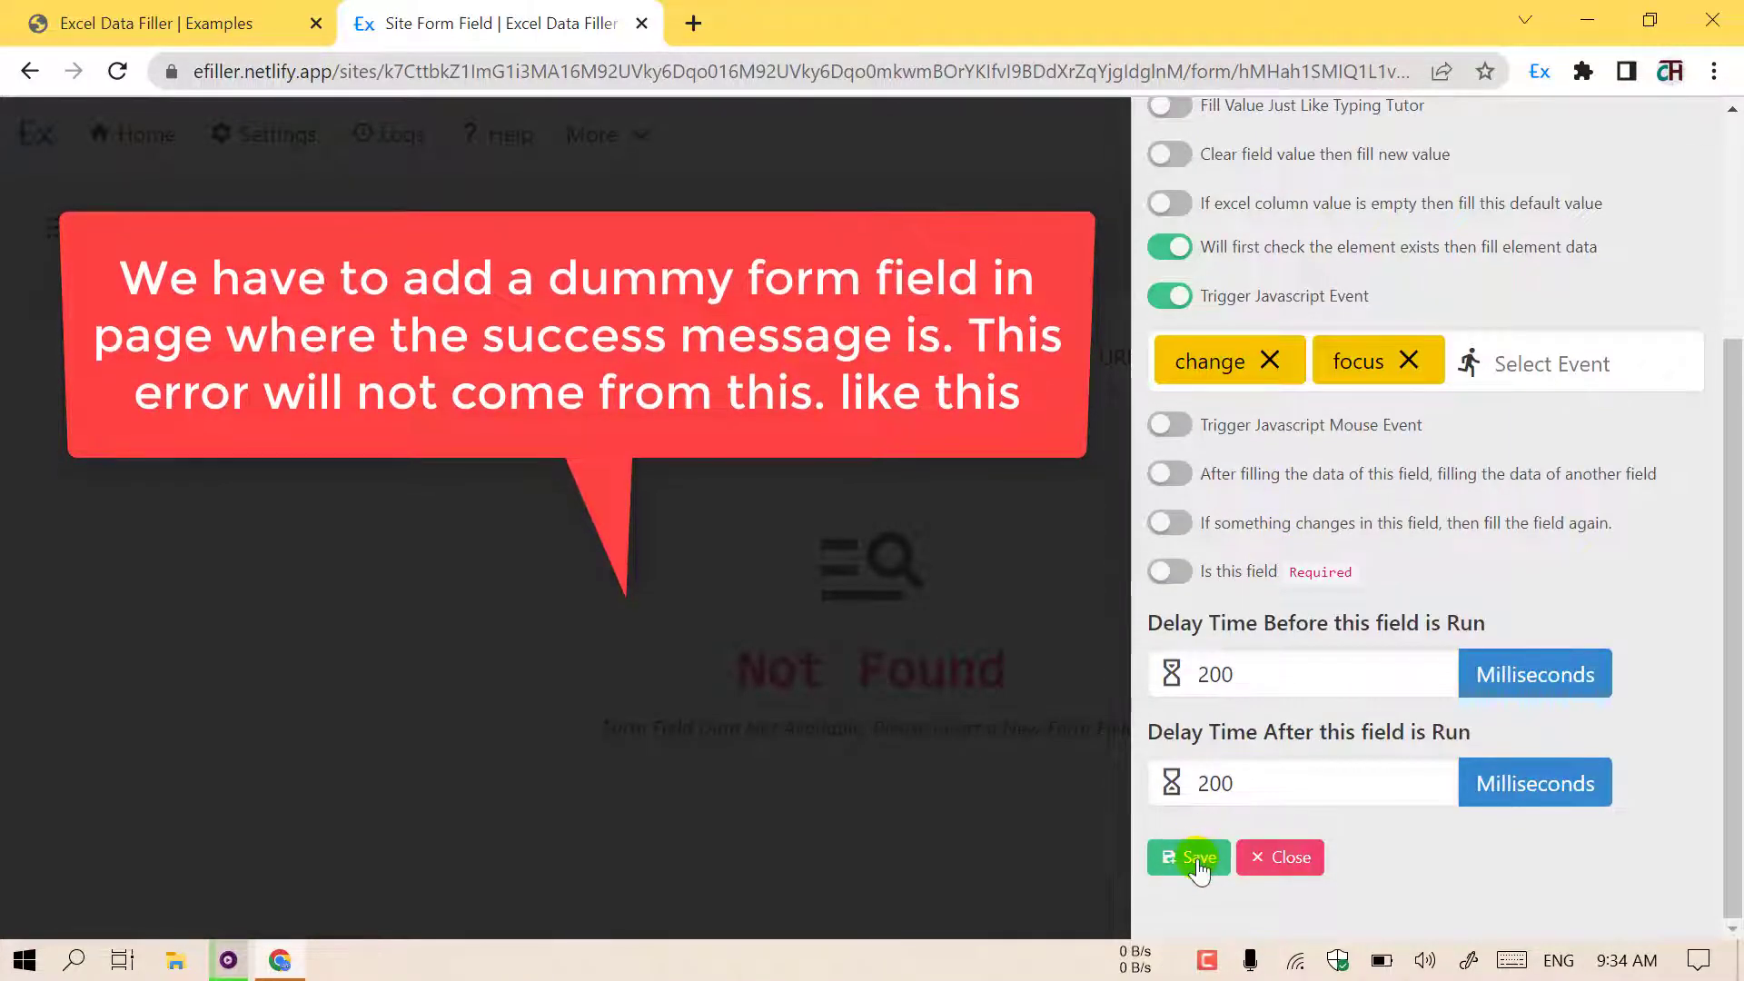
pyautogui.click(1201, 849)
pyautogui.click(1562, 229)
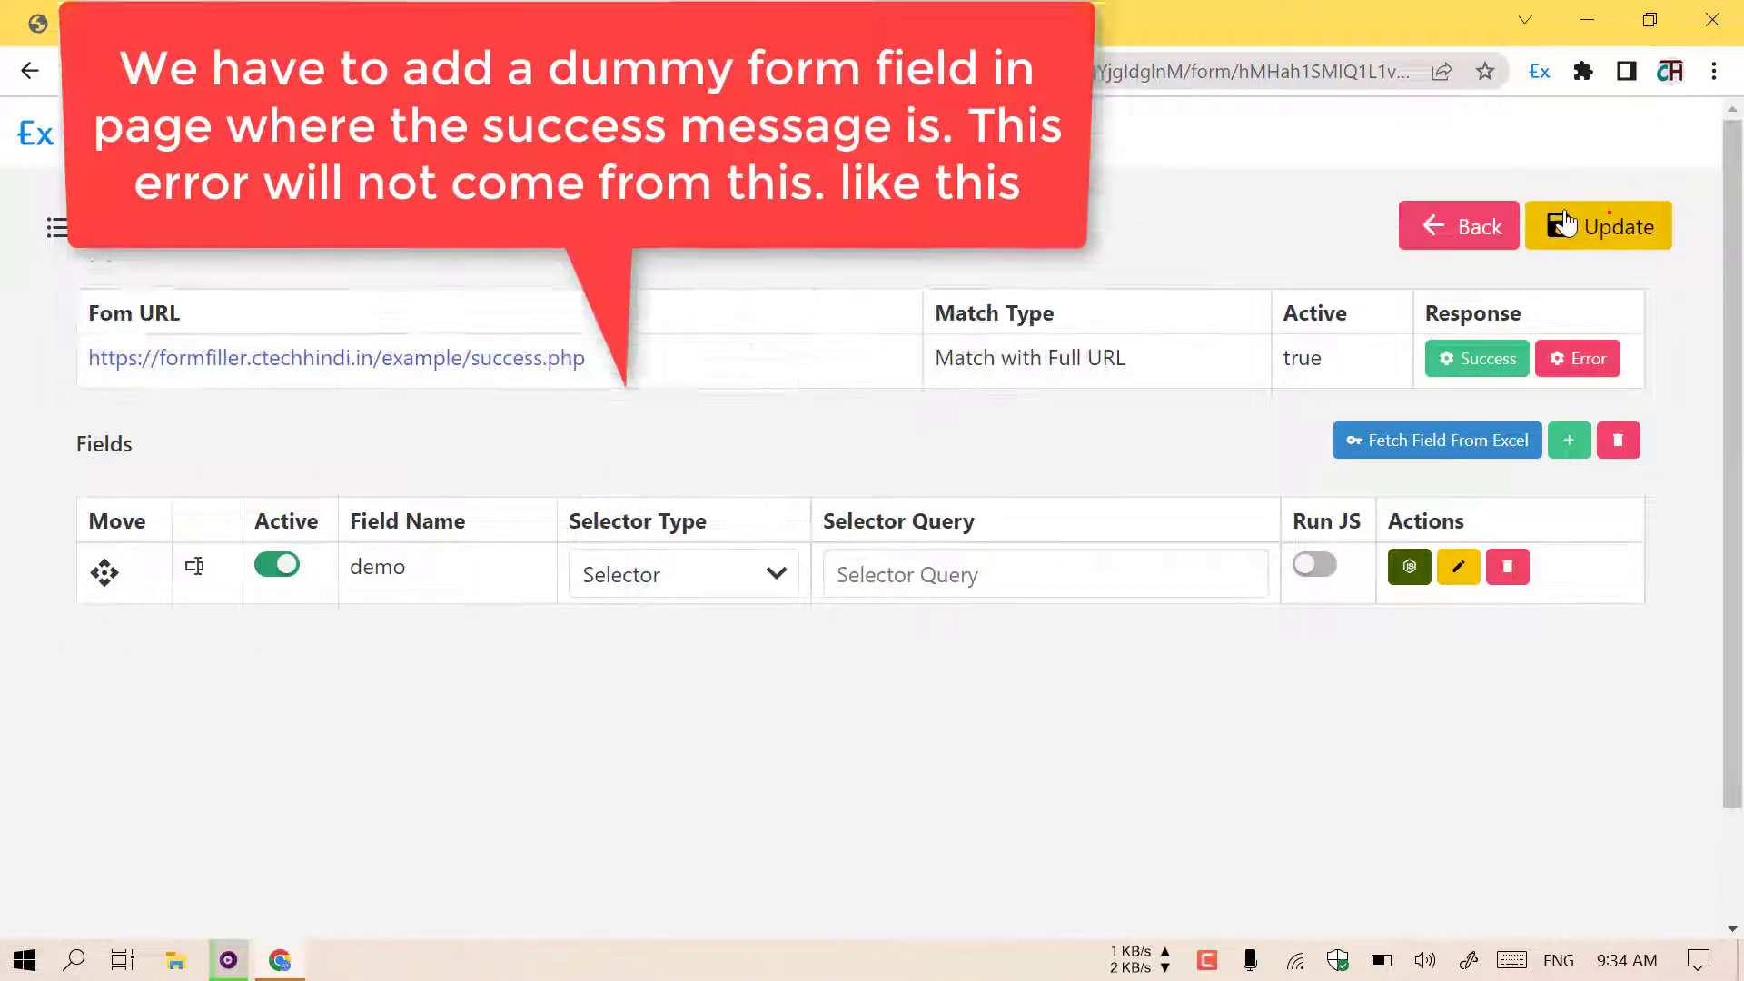
pyautogui.click(223, 22)
# Reload the example-3 page so entries auto-fill and save, then return to the success.php field setup
pyautogui.click(118, 71)
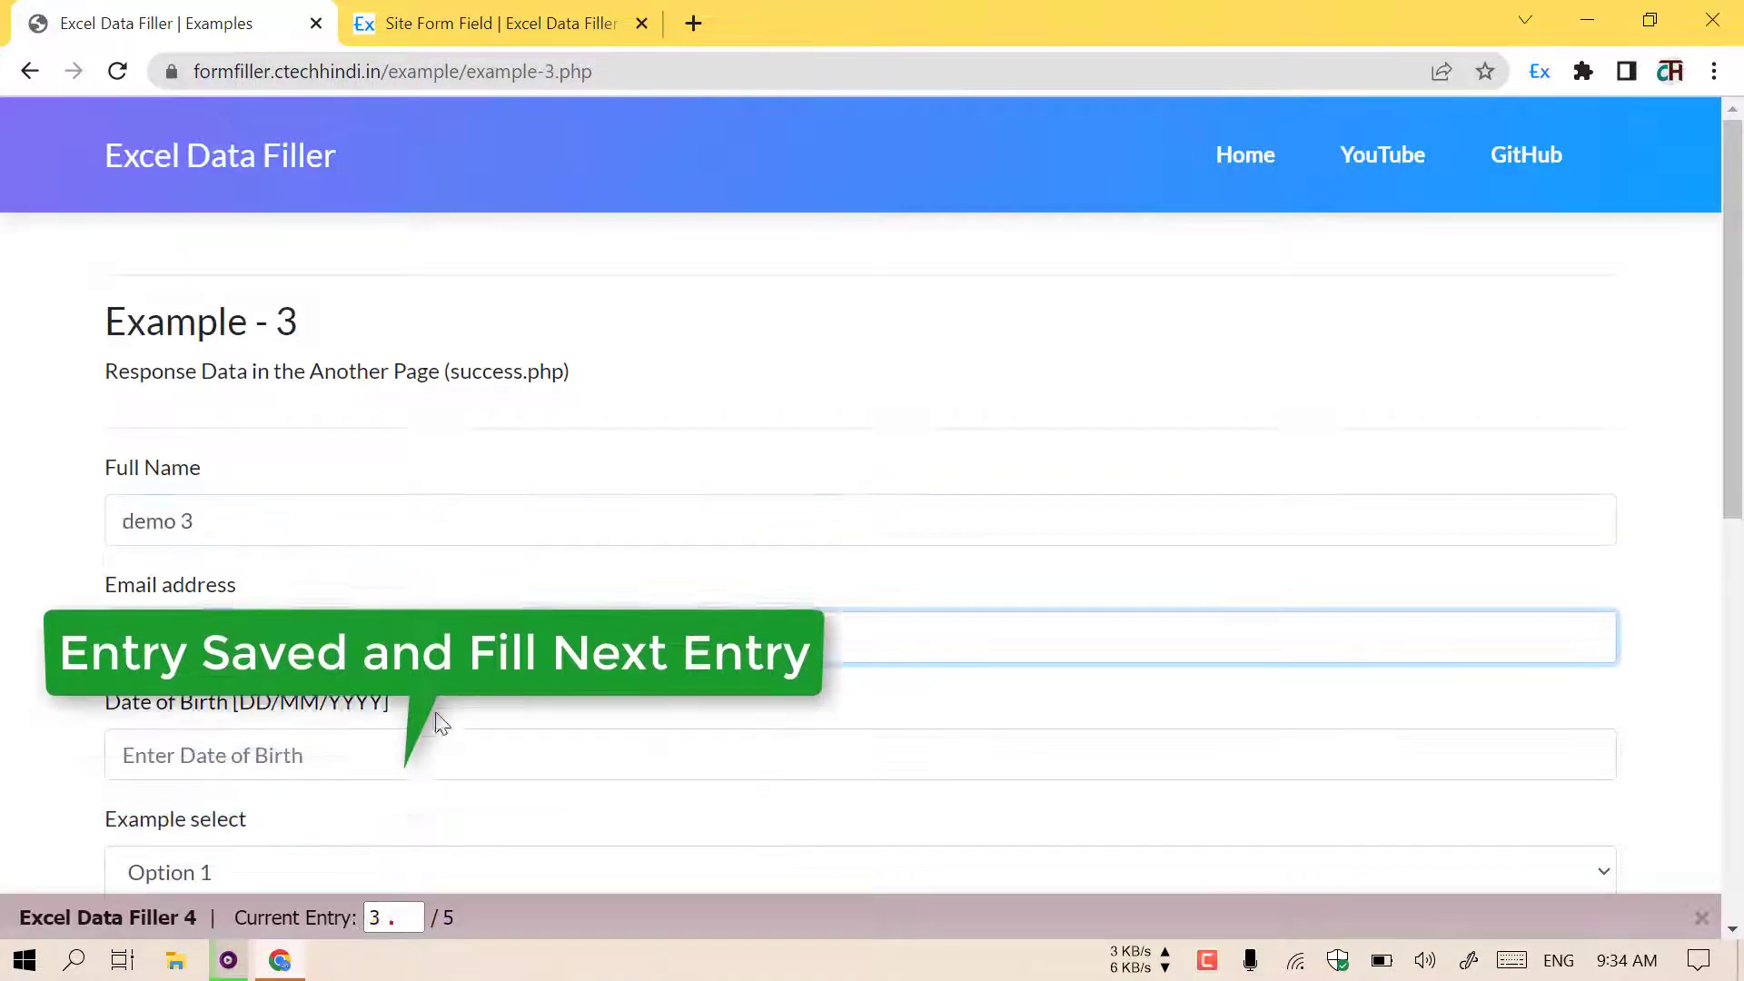
pyautogui.click(500, 23)
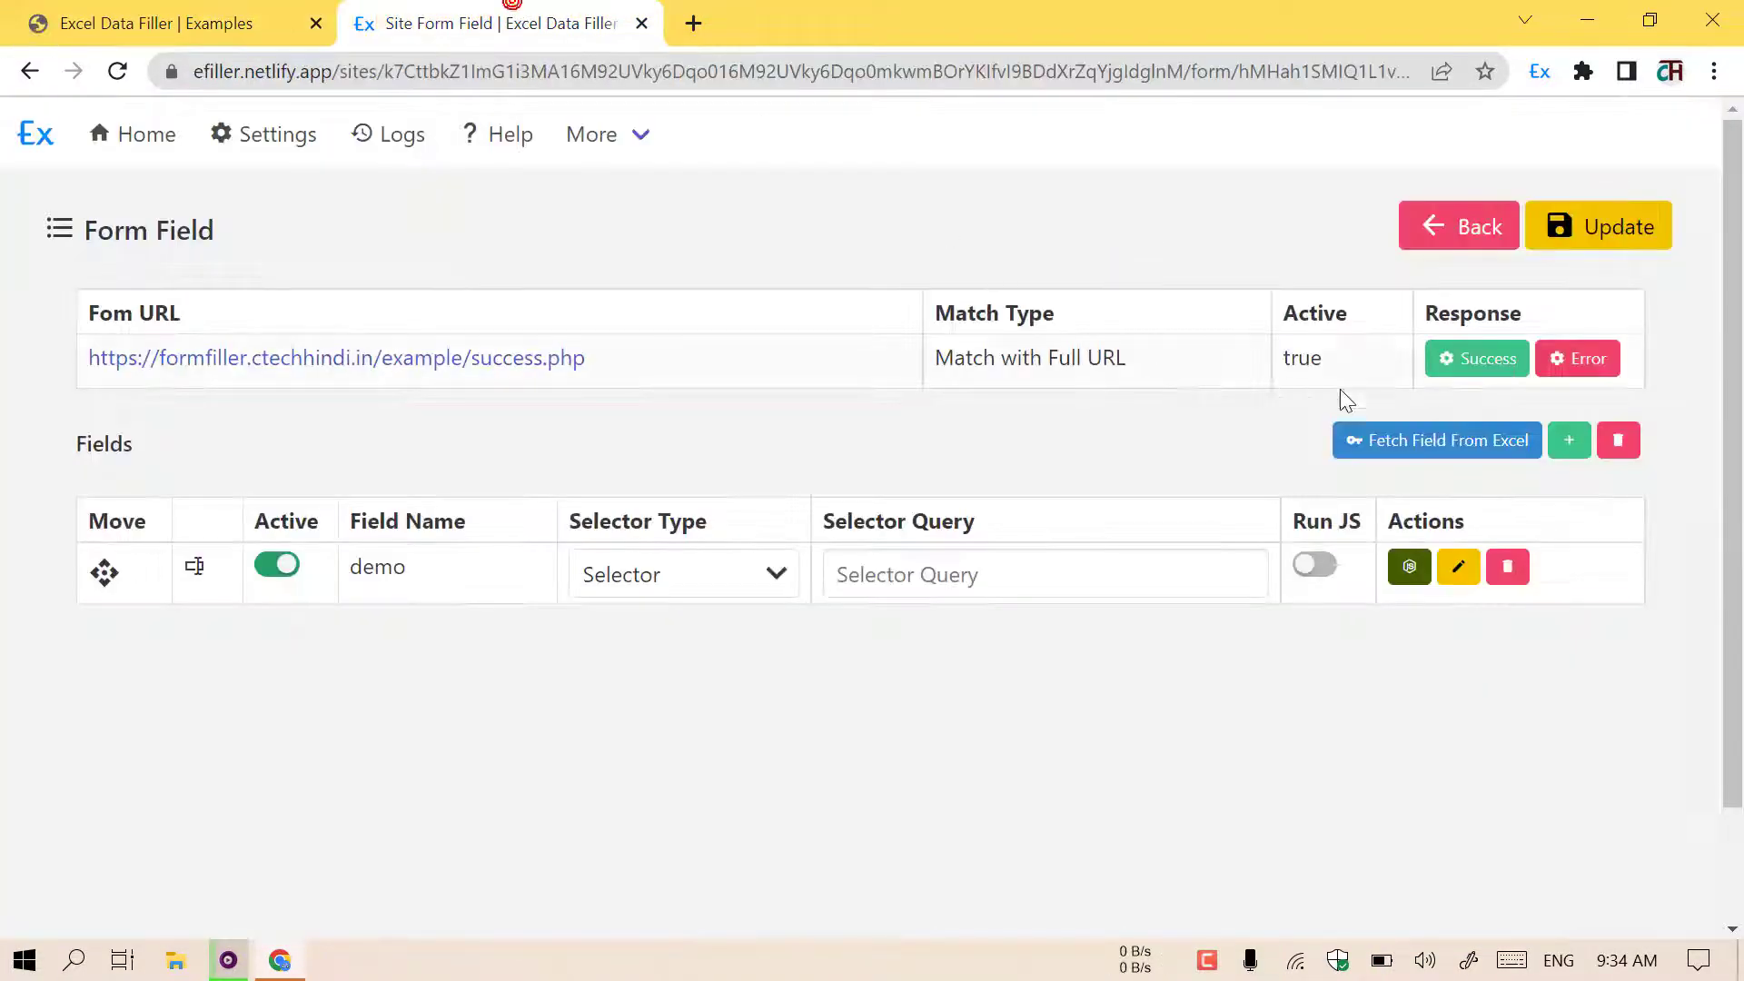
# Inspect the Success column of the uploaded Excel rows, highlighting the extra page text
pyautogui.click(1480, 229)
pyautogui.click(609, 442)
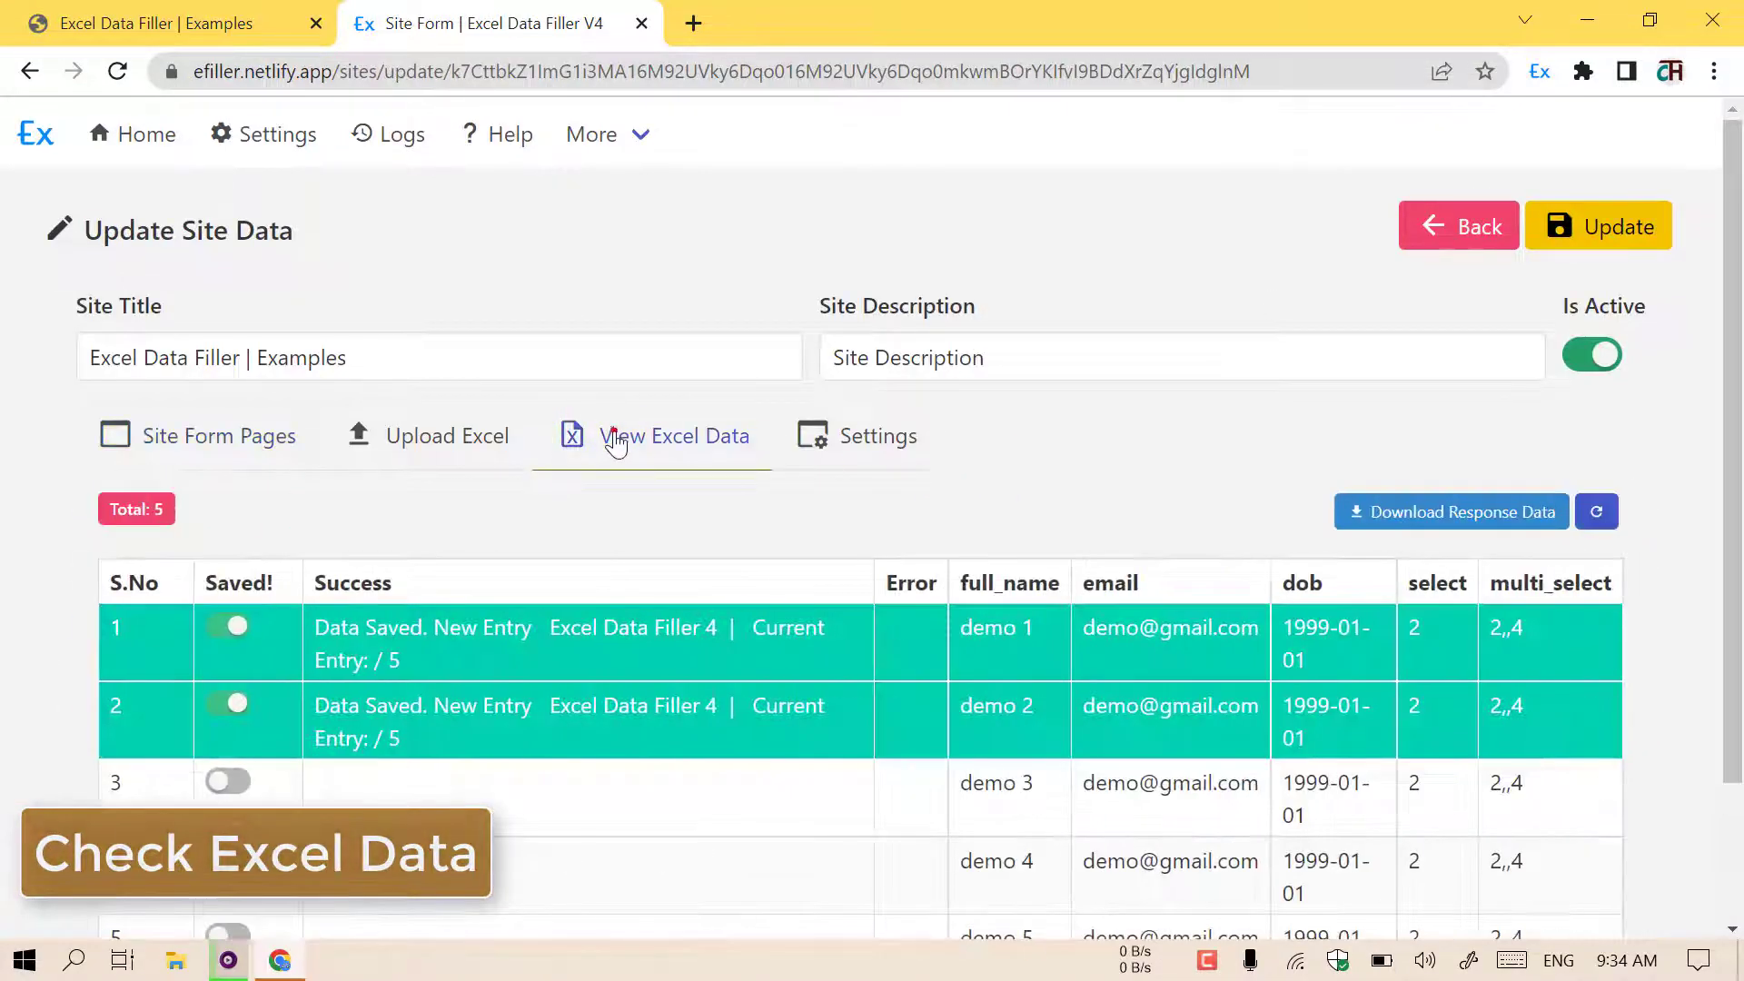
pyautogui.scroll(-1, 651, 466)
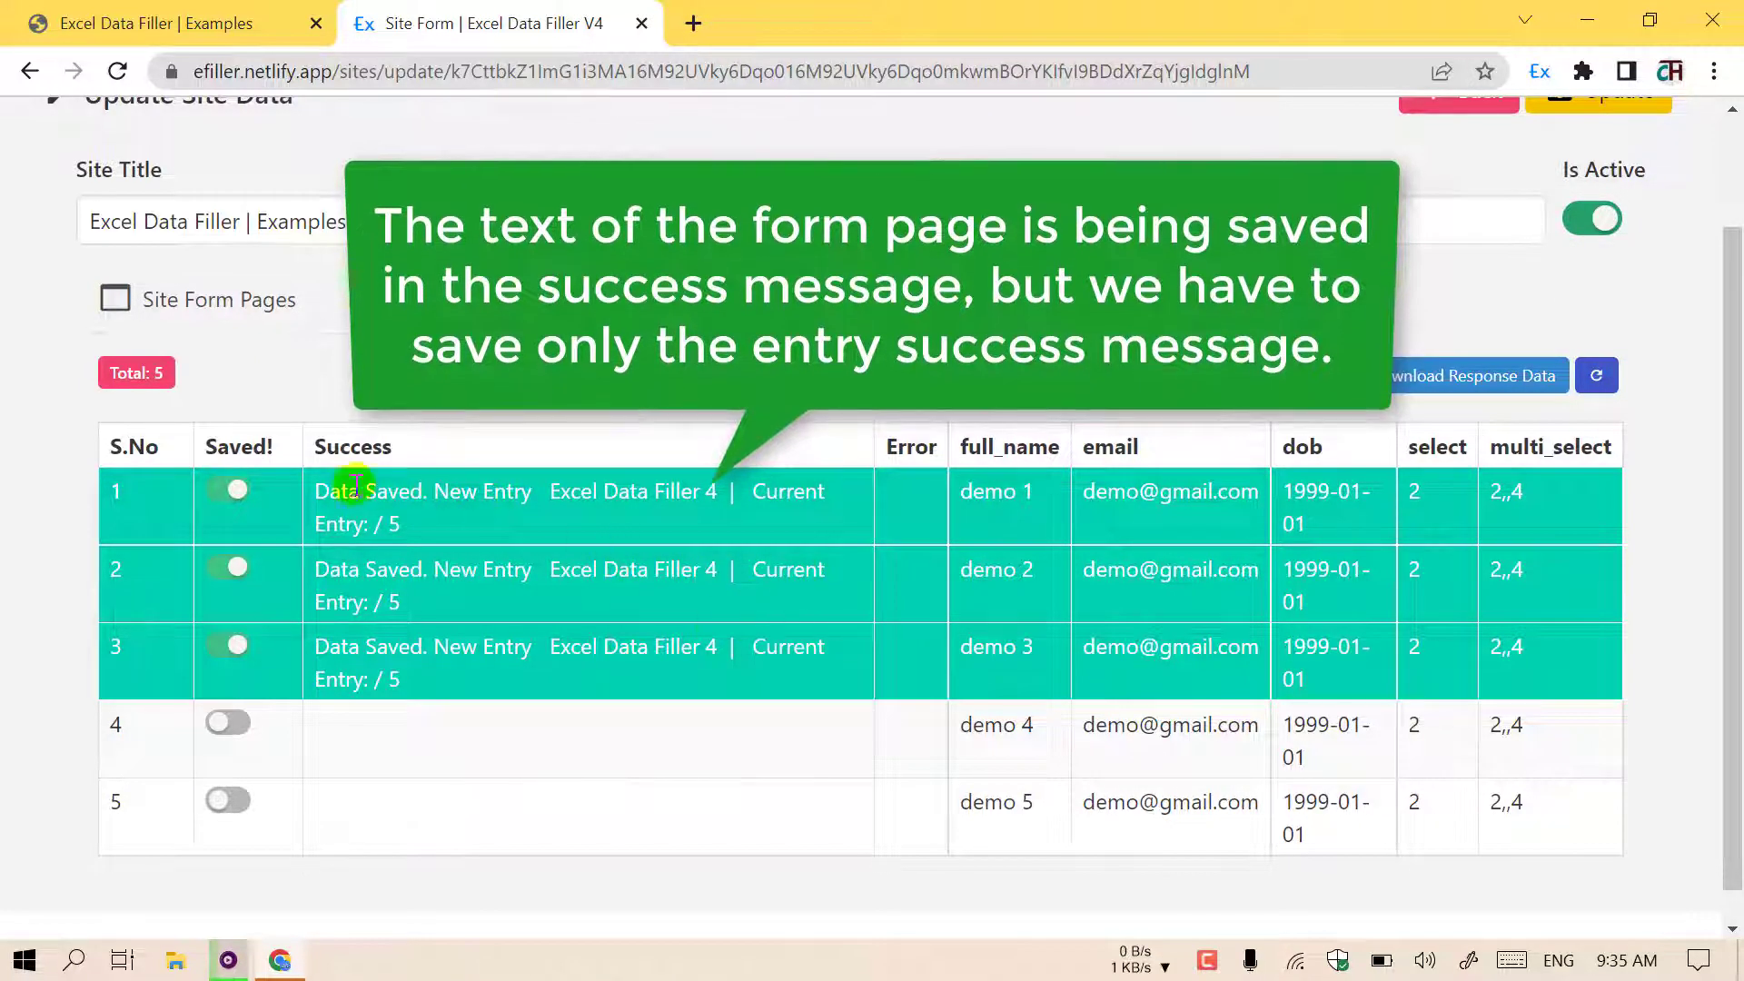
pyautogui.moveTo(429, 491); pyautogui.dragTo(609, 495)
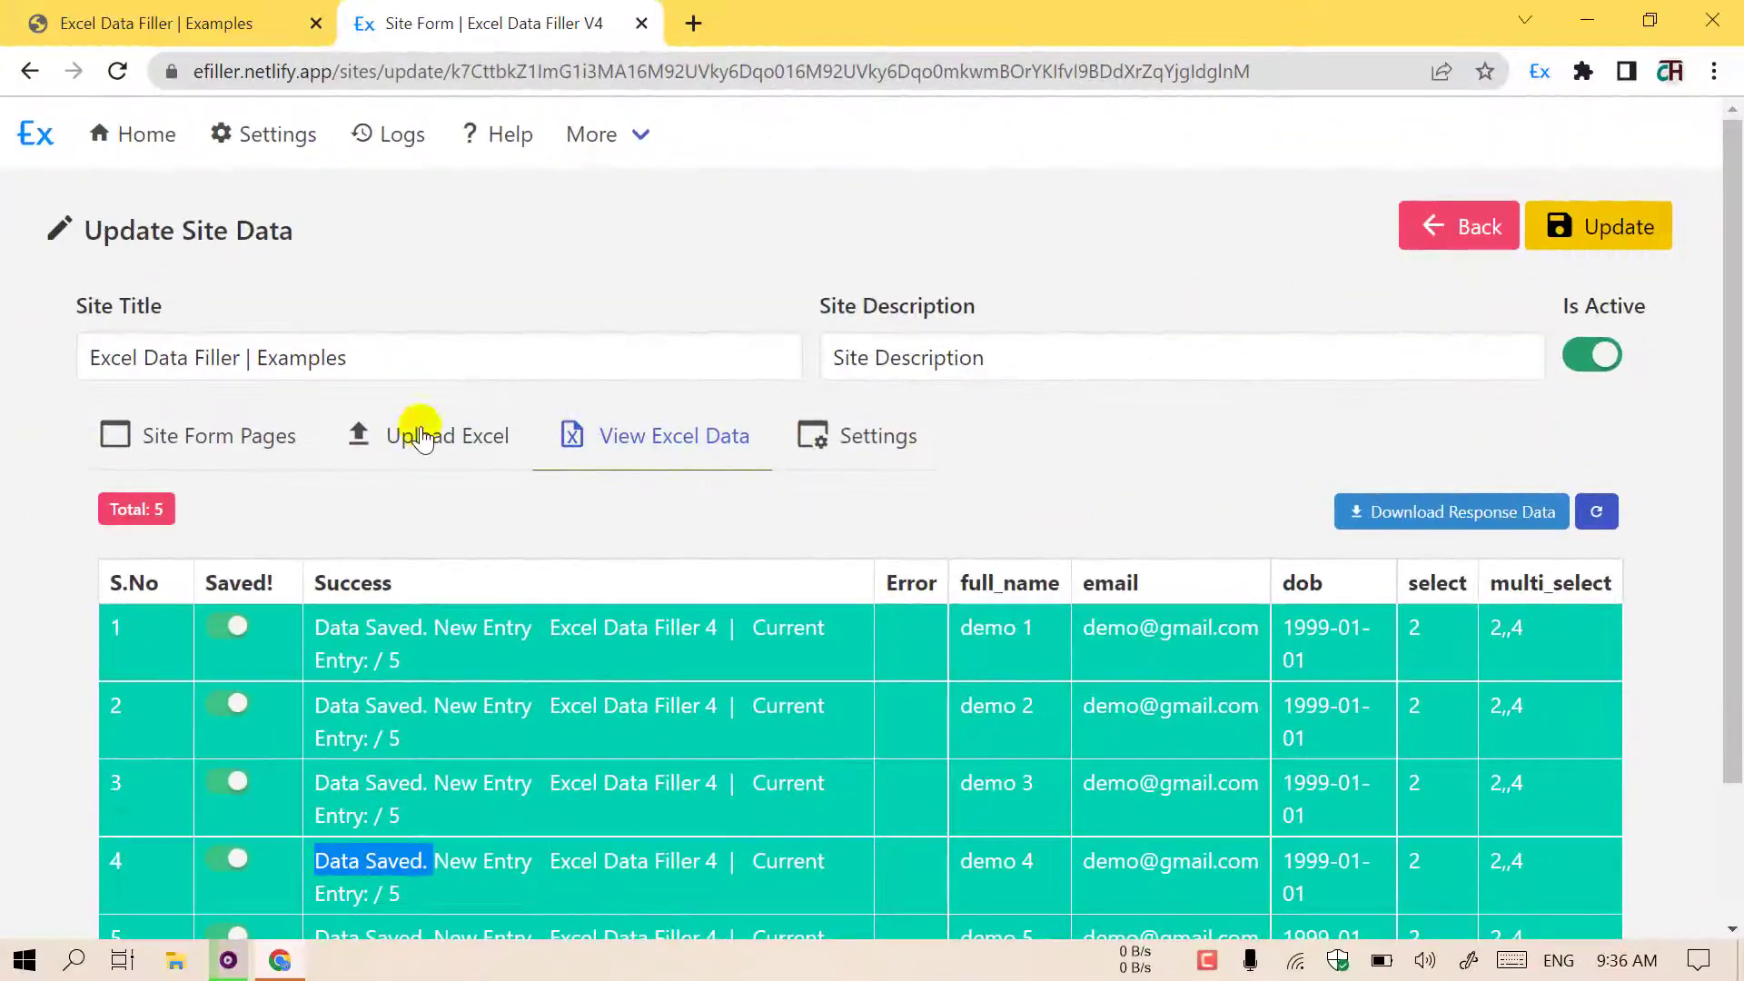
# Delete the uploaded Excel data from the Upload Excel section and confirm
pyautogui.click(421, 436)
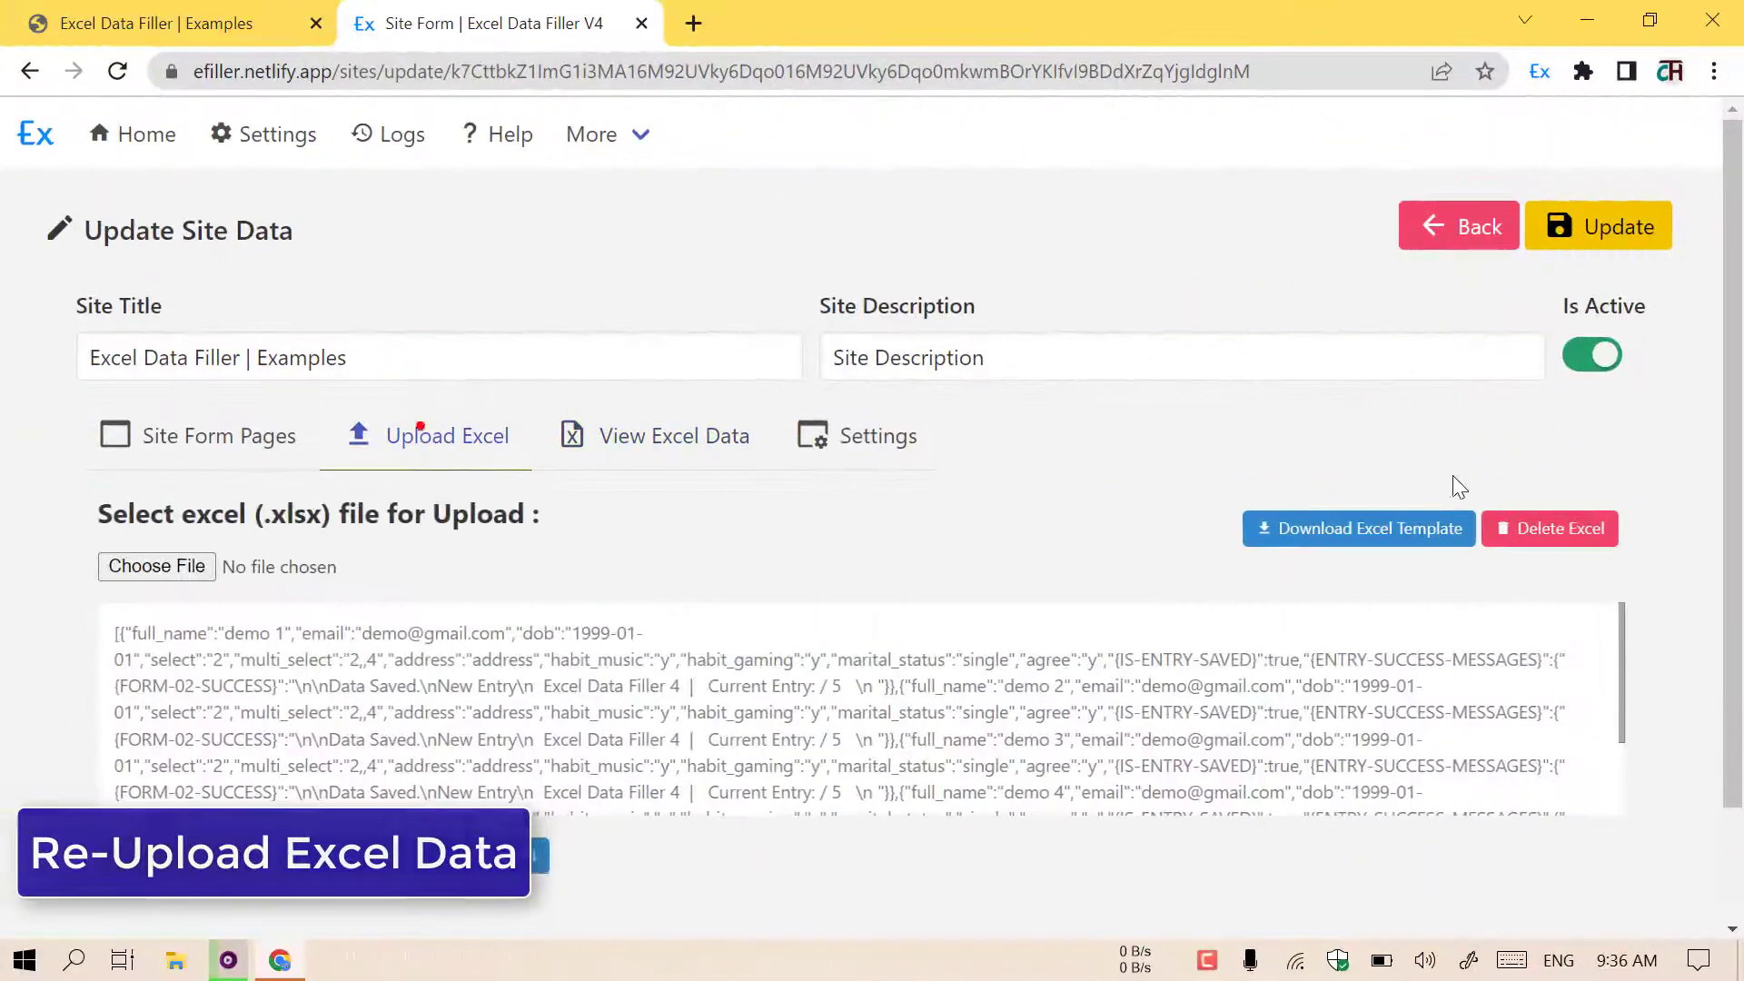
pyautogui.click(1576, 529)
pyautogui.click(1132, 642)
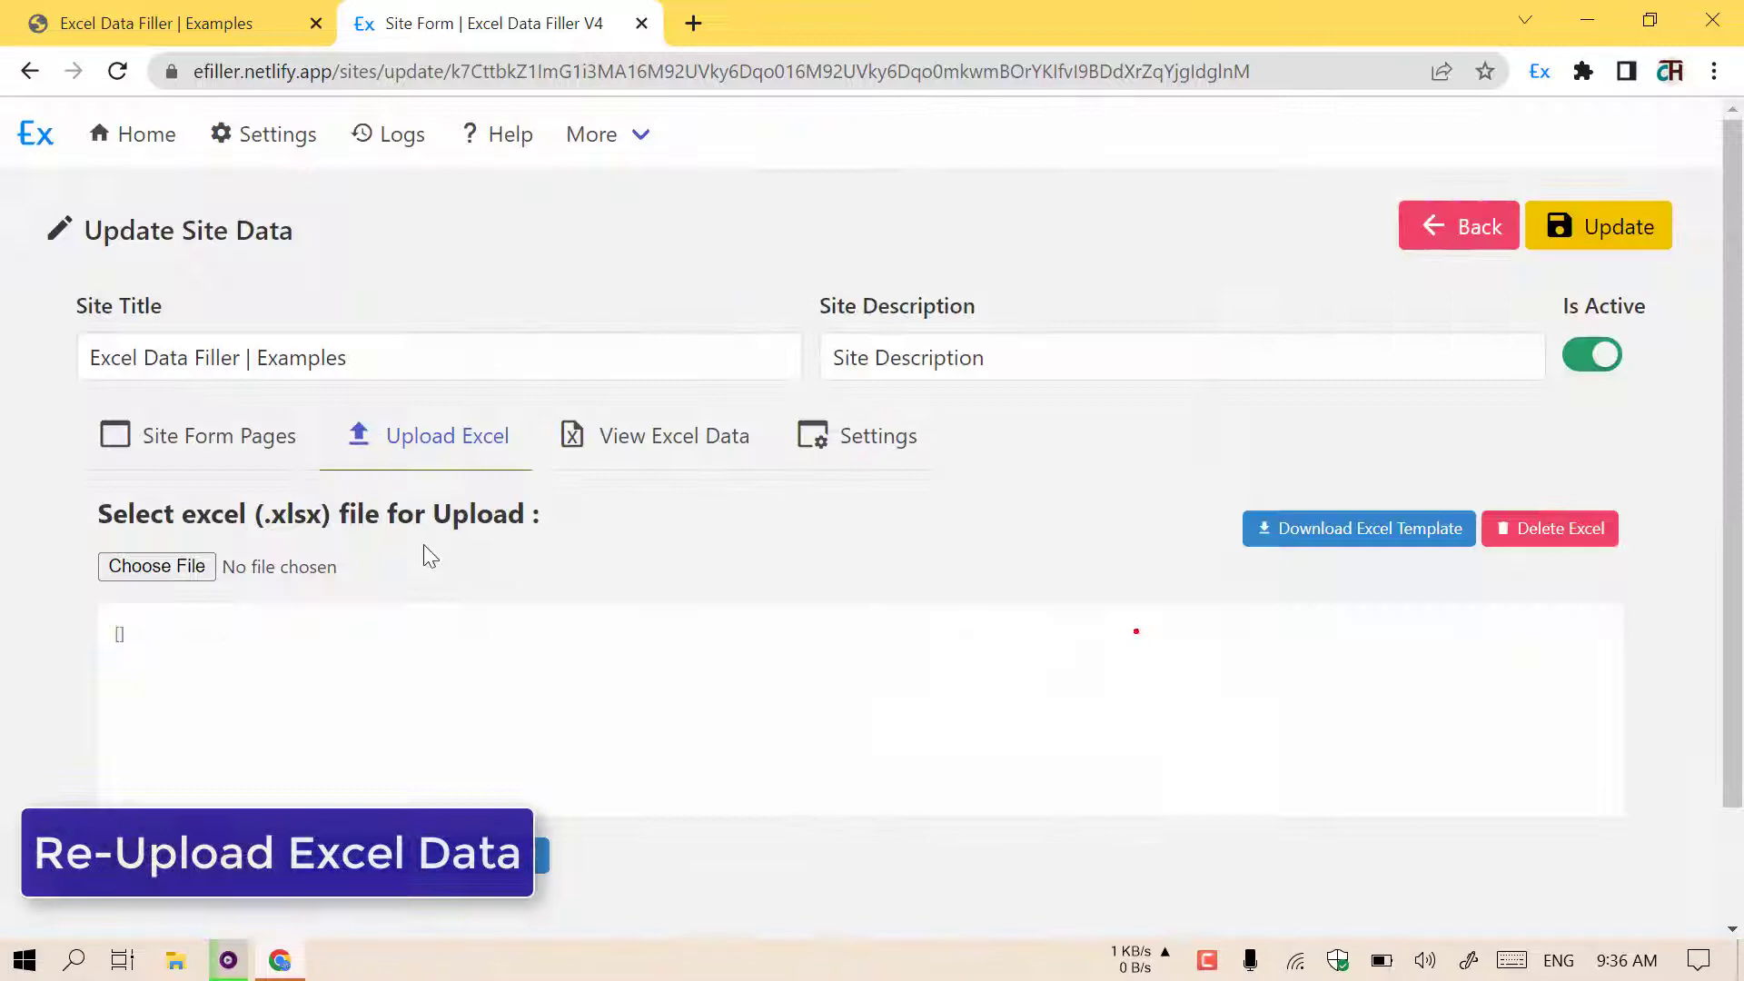
# Upload formfiller.ctechhindi.in.xlsx and view the five restored rows
pyautogui.click(172, 583)
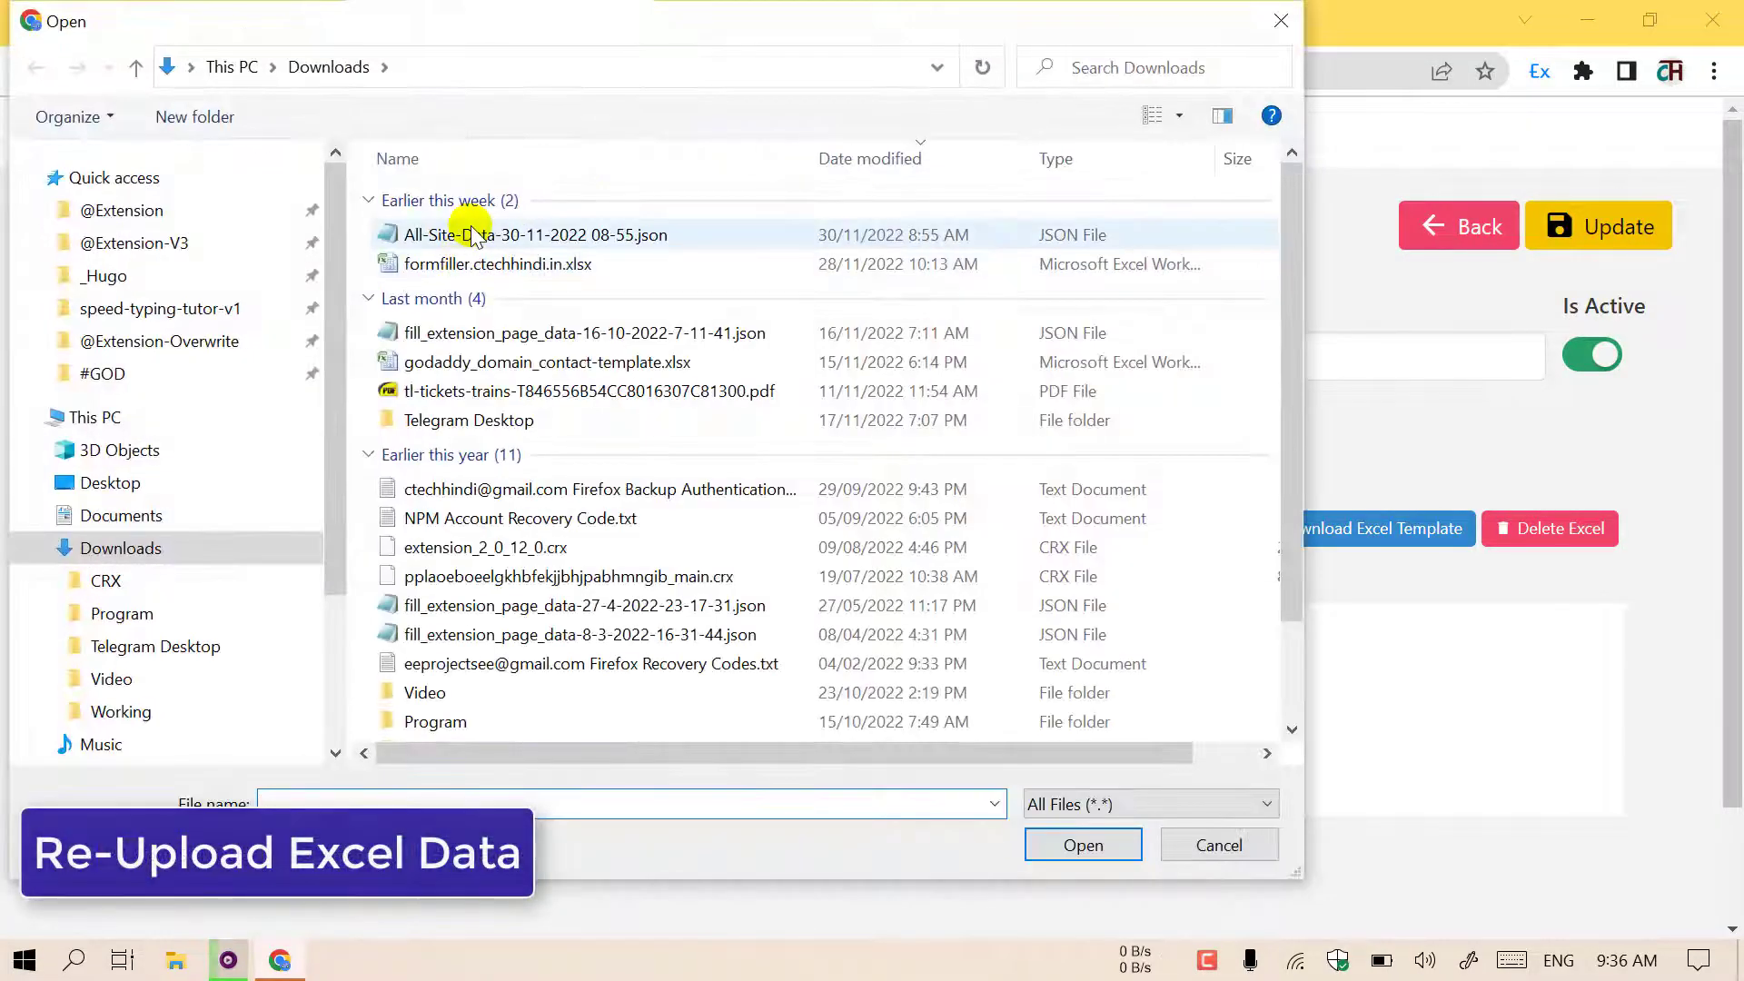
pyautogui.click(473, 266)
pyautogui.doubleClick(472, 266)
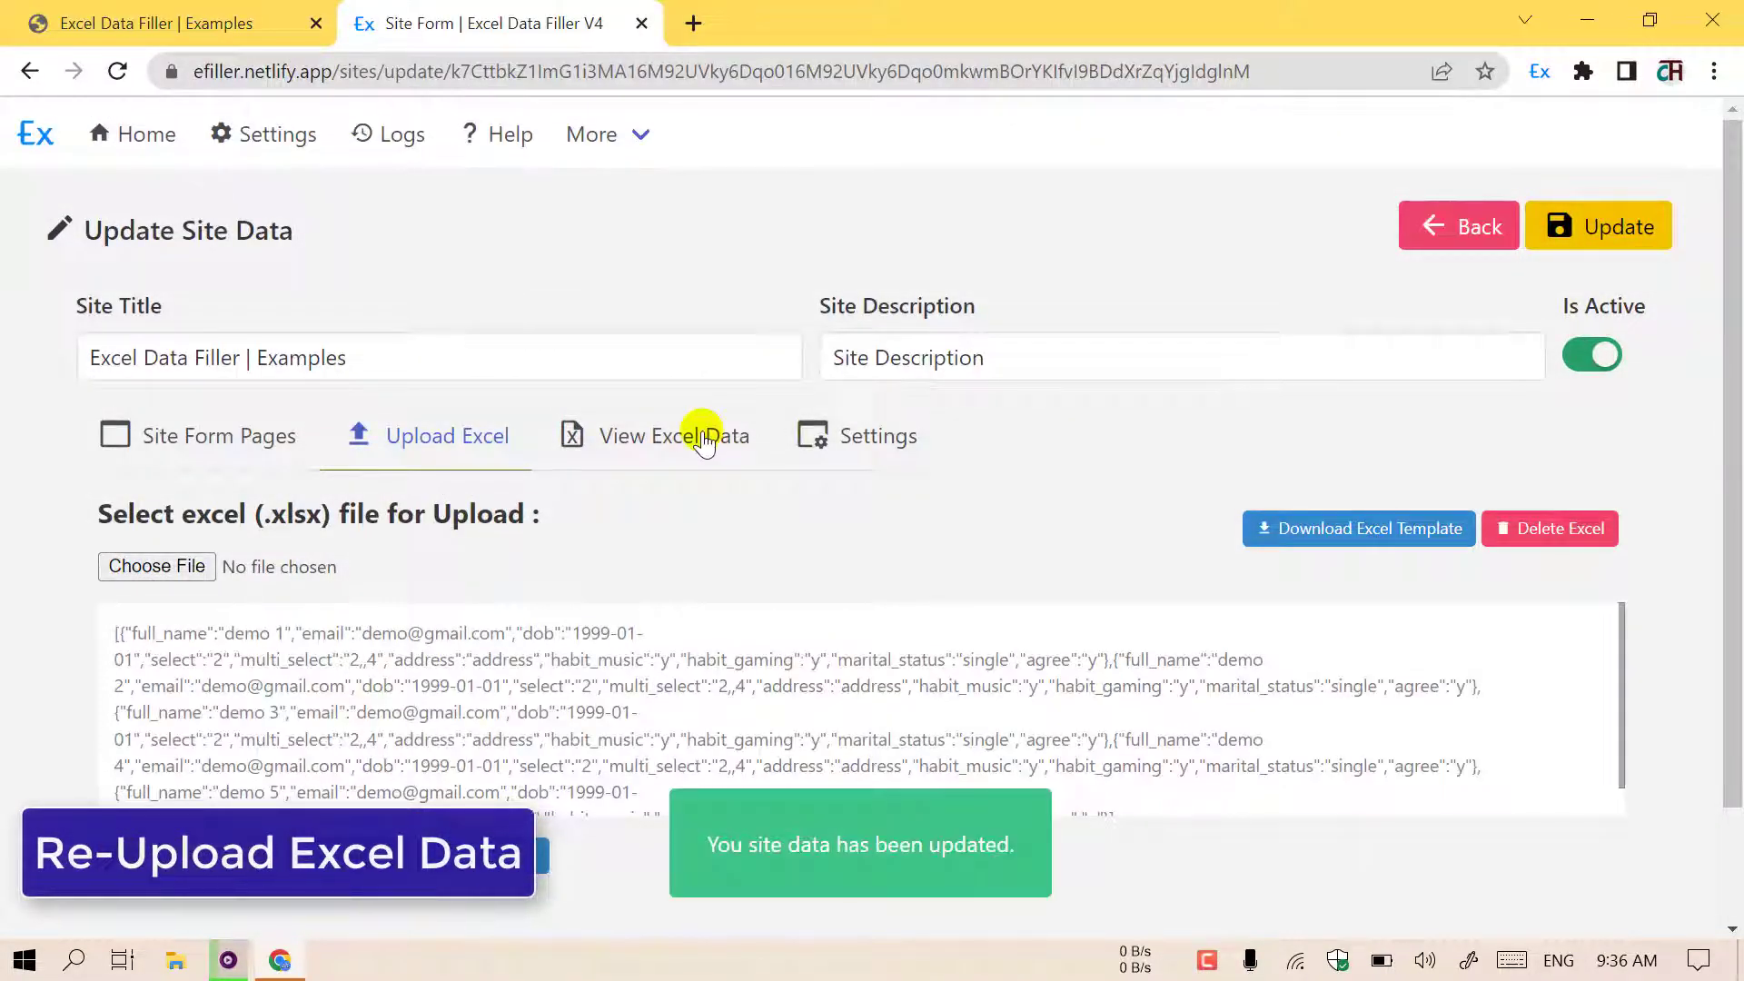
pyautogui.click(586, 441)
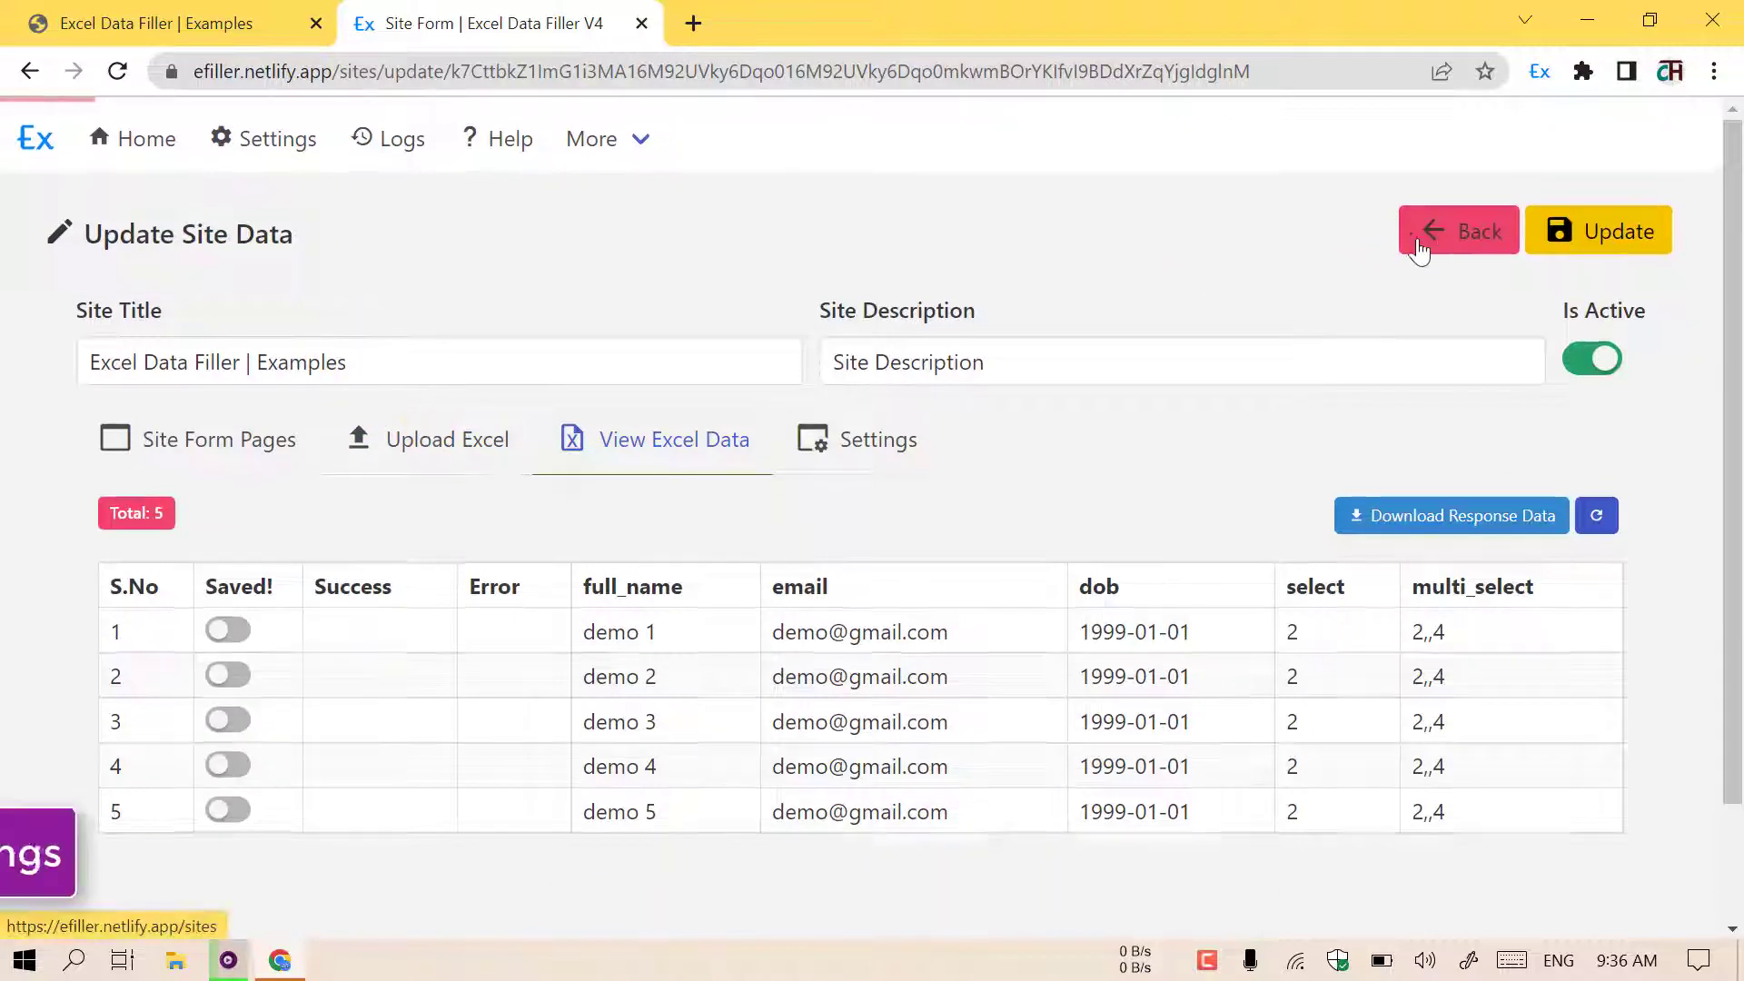
# Review success.php's success response message selector, then open the extension dashboard in a new tab
pyautogui.click(1426, 234)
pyautogui.click(407, 470)
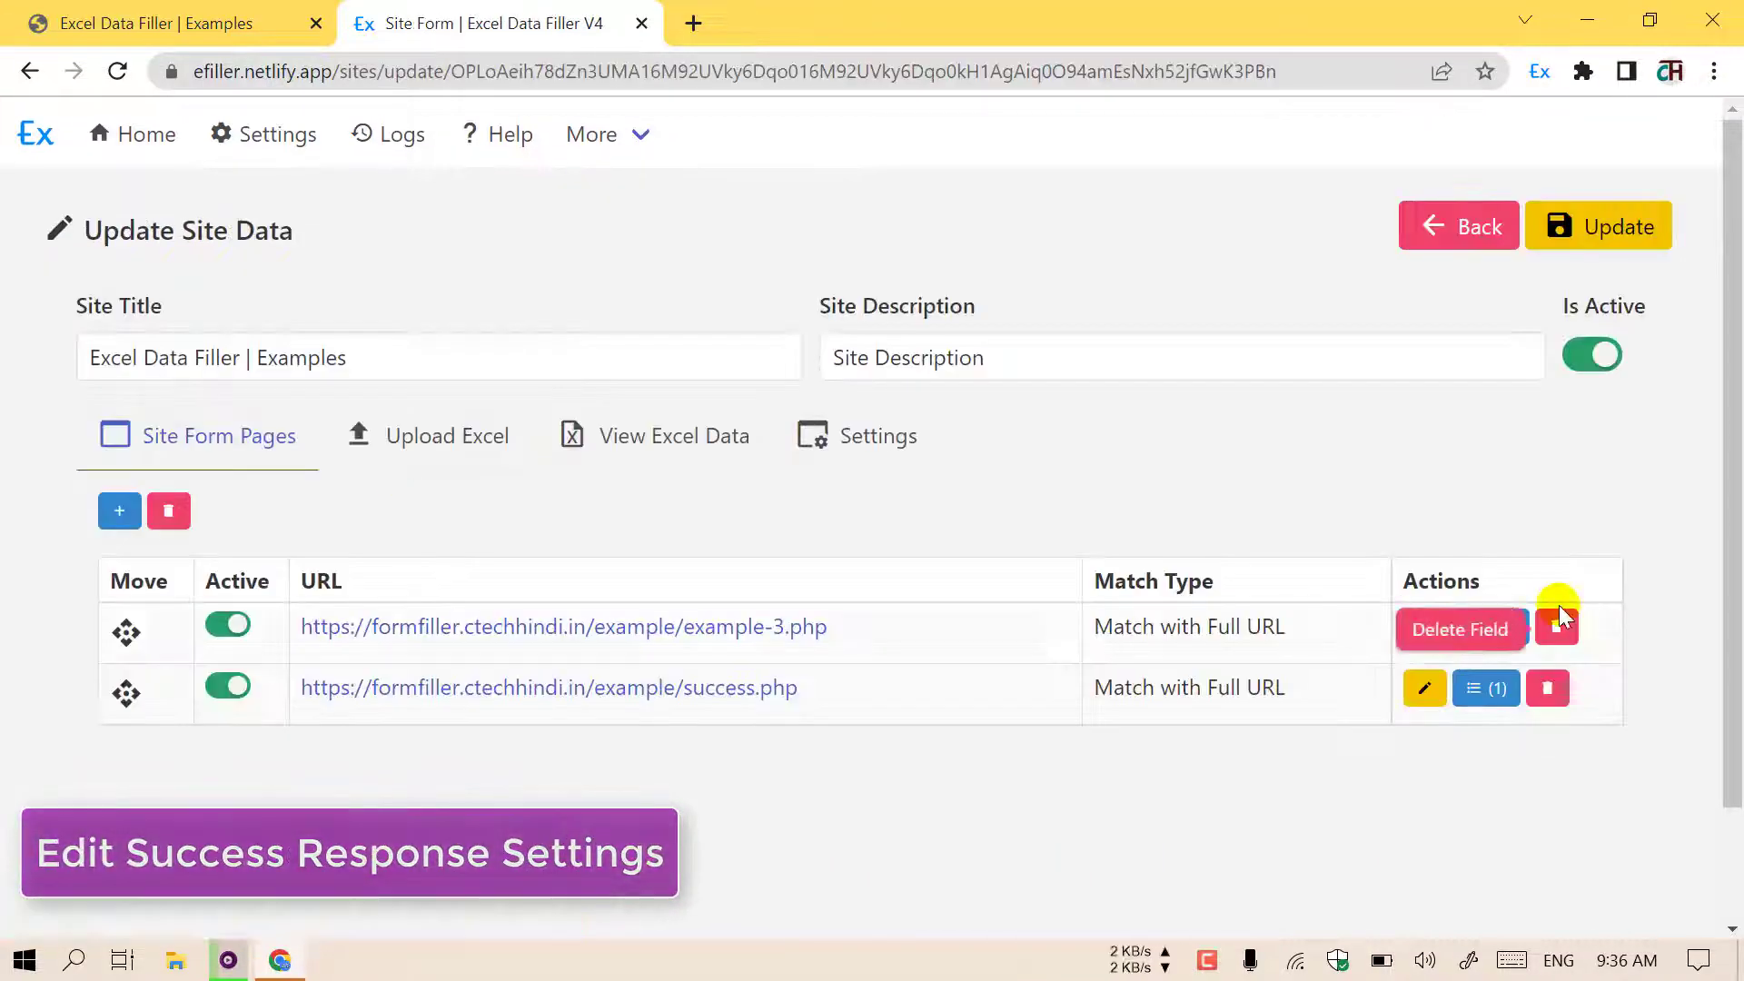
pyautogui.click(1490, 688)
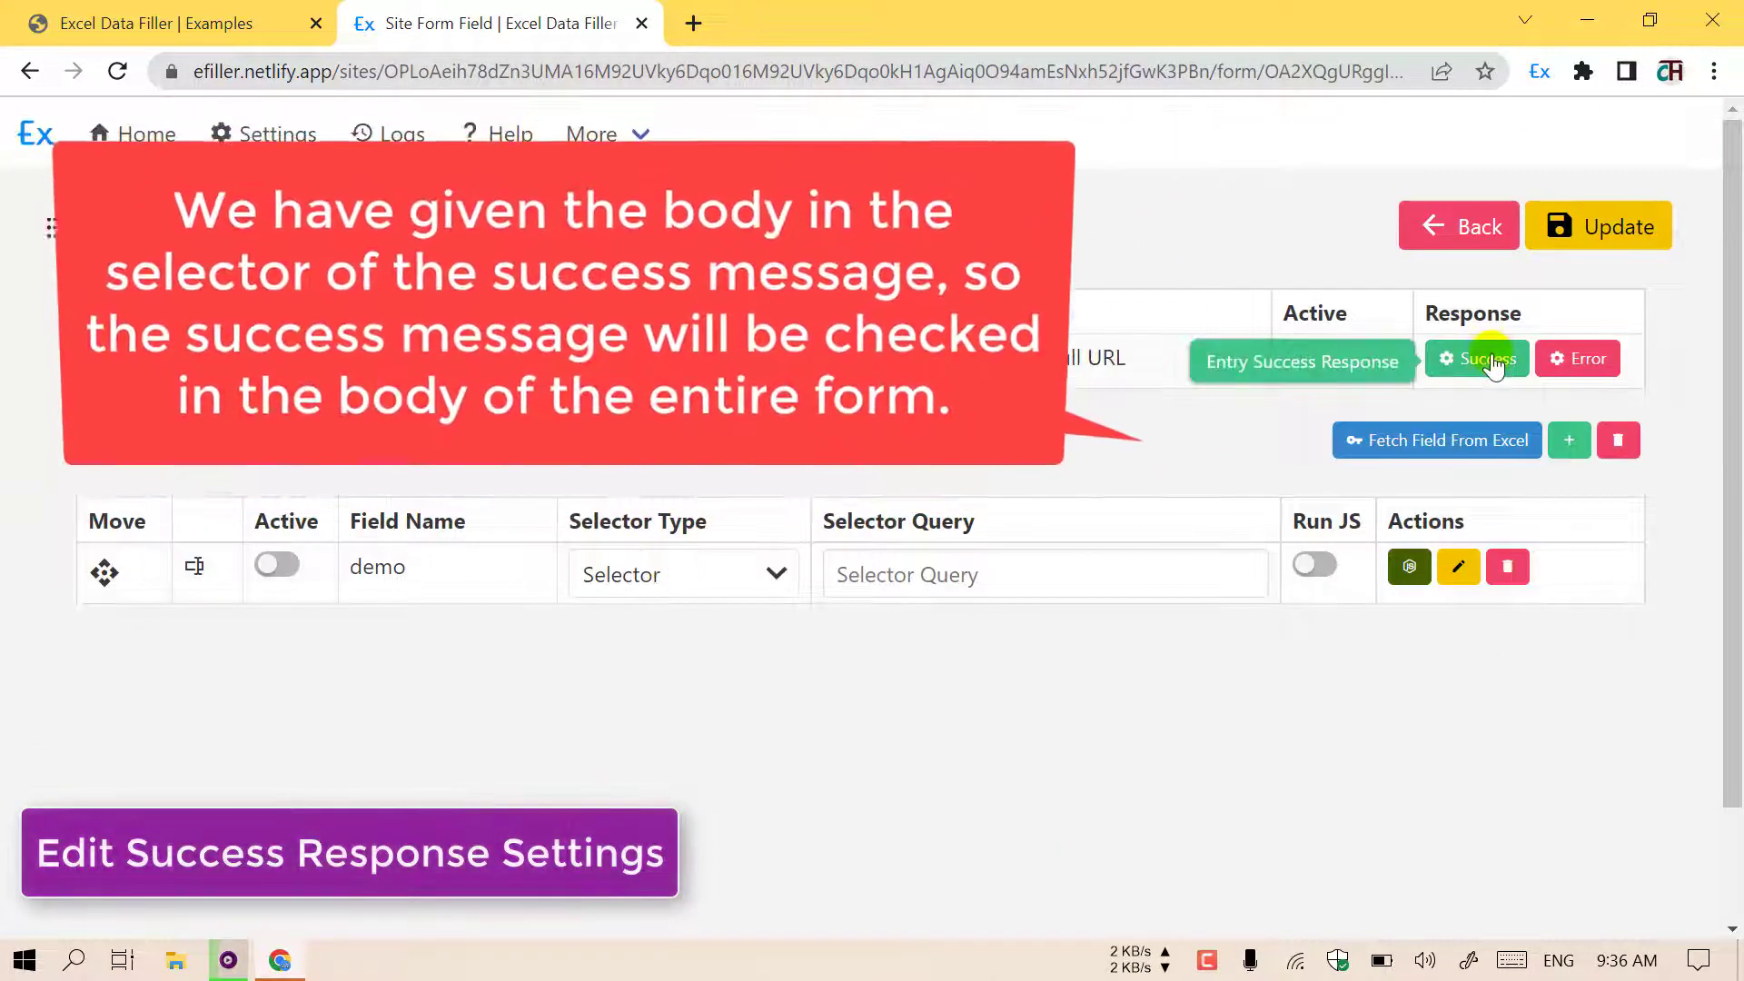
pyautogui.click(1477, 358)
pyautogui.scroll(-3, 1288, 527)
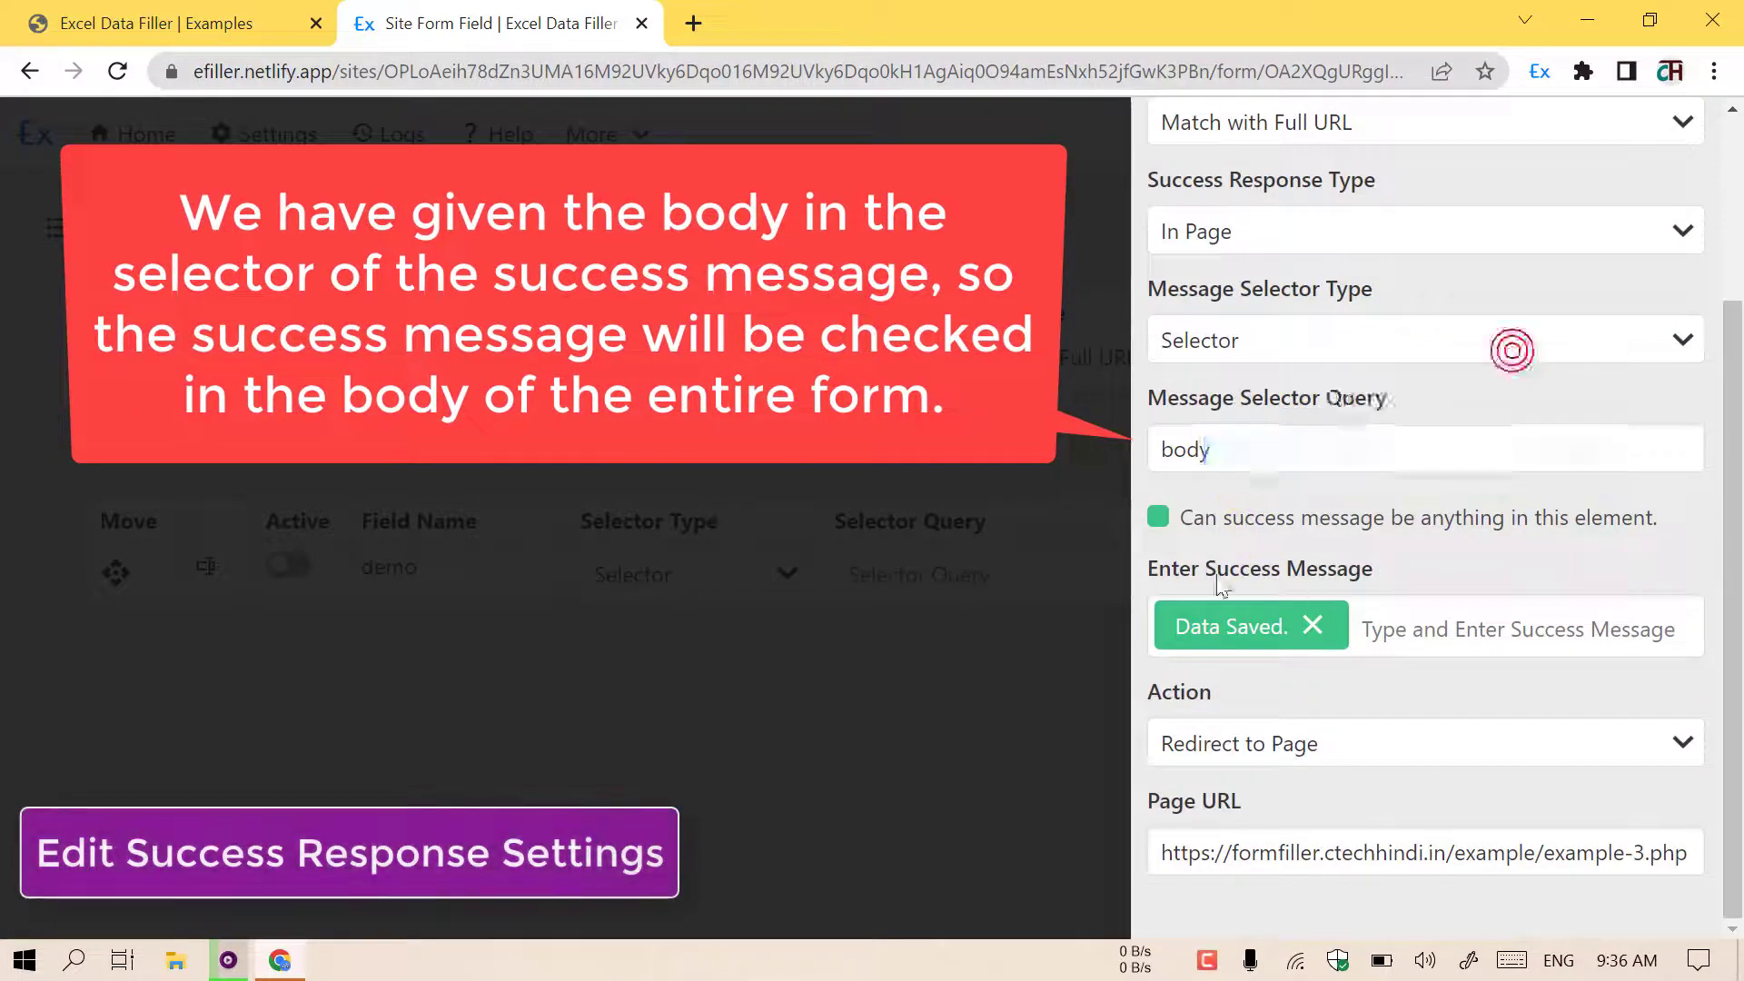
pyautogui.doubleClick(1190, 450)
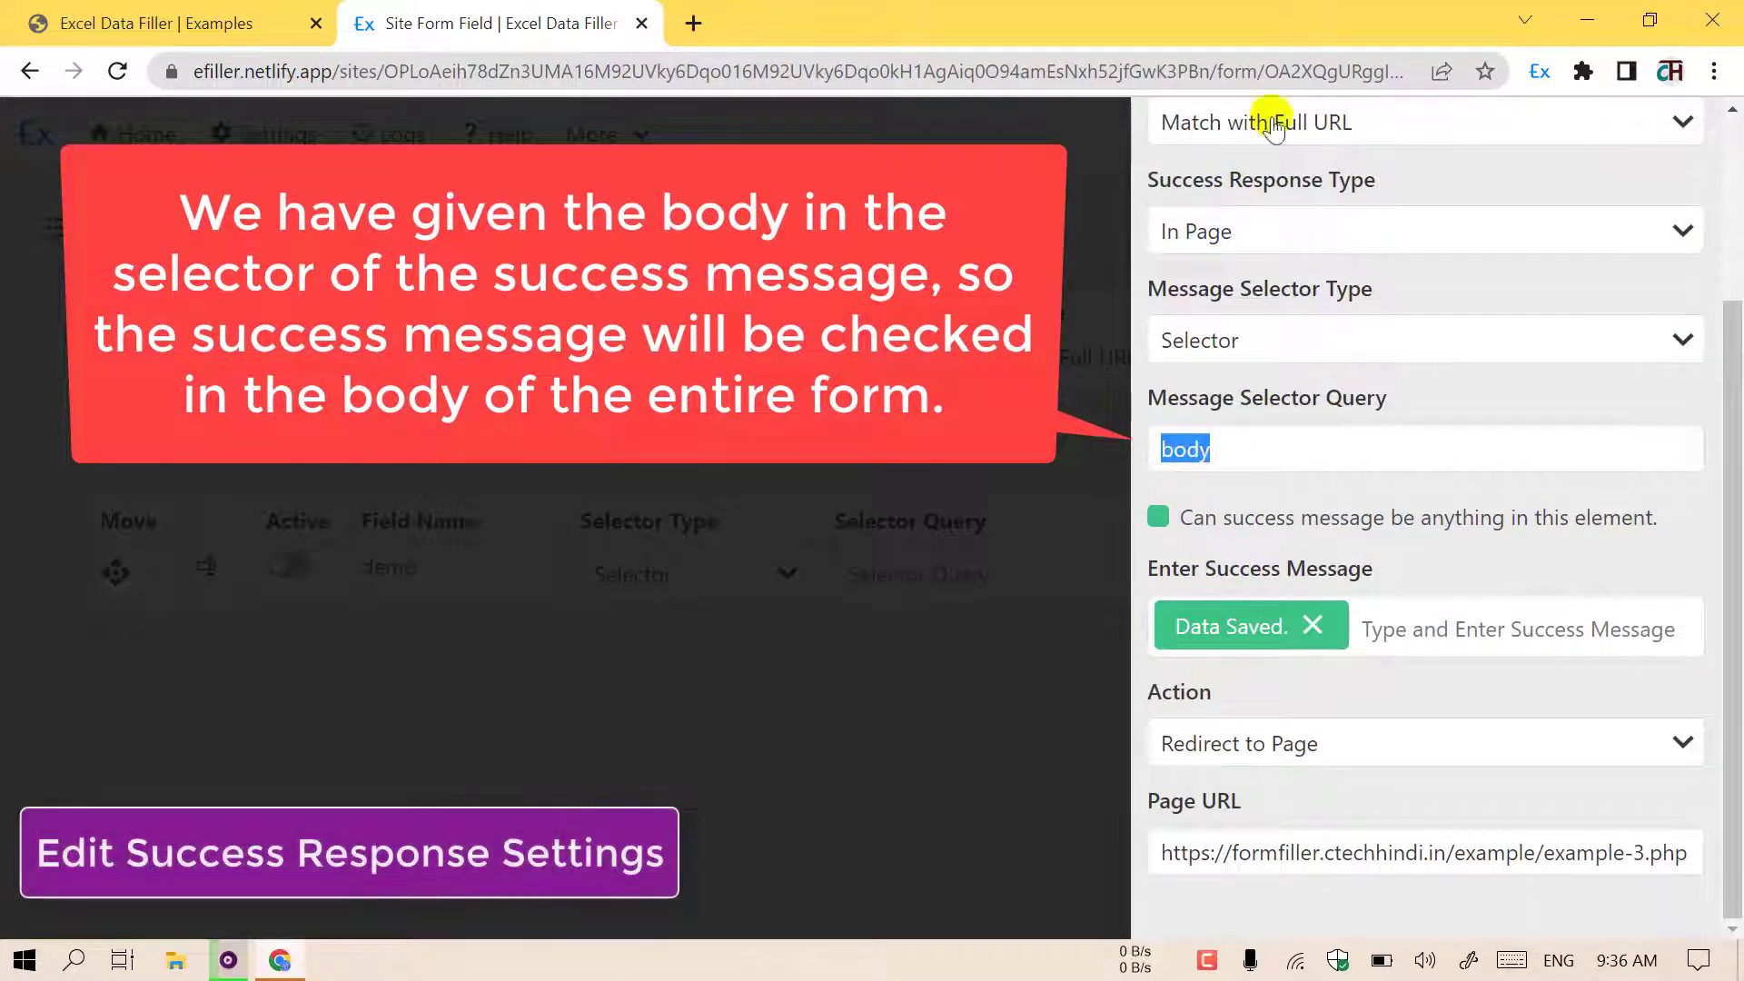
pyautogui.rightClick(1541, 90)
pyautogui.click(1544, 112)
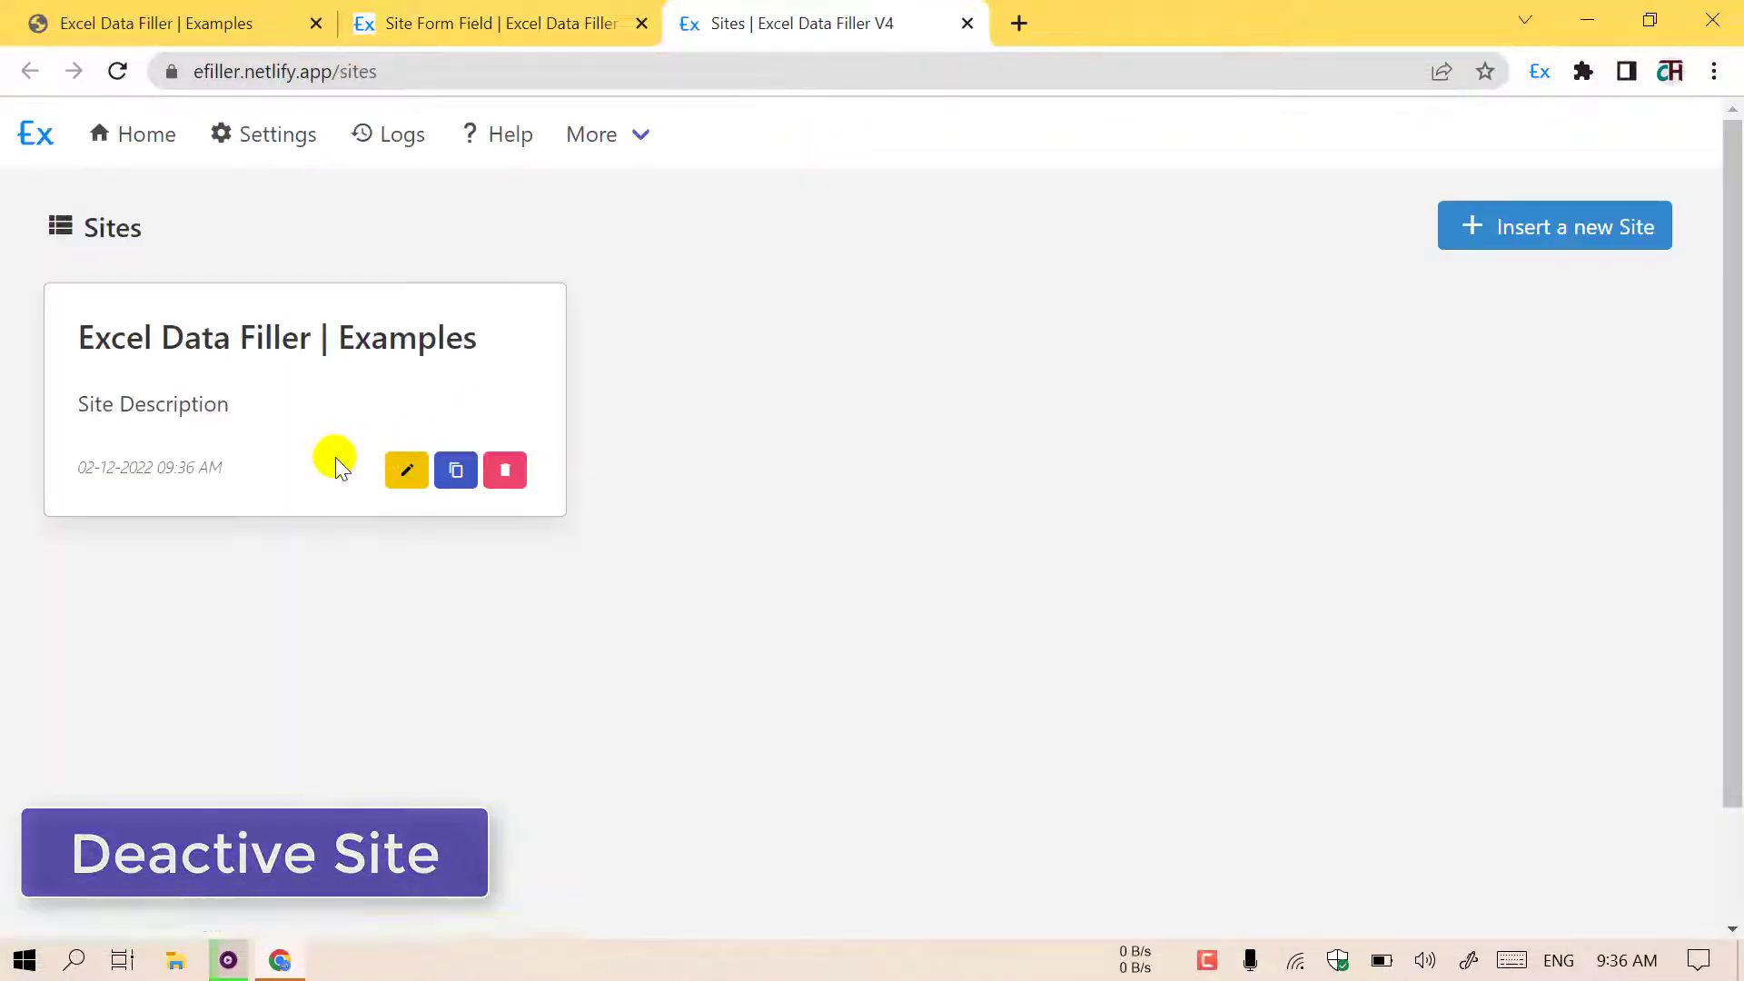
# Deactivate the Examples site, then submit the example-3 form with the demo 1 Full Name
pyautogui.click(1591, 354)
pyautogui.click(1557, 226)
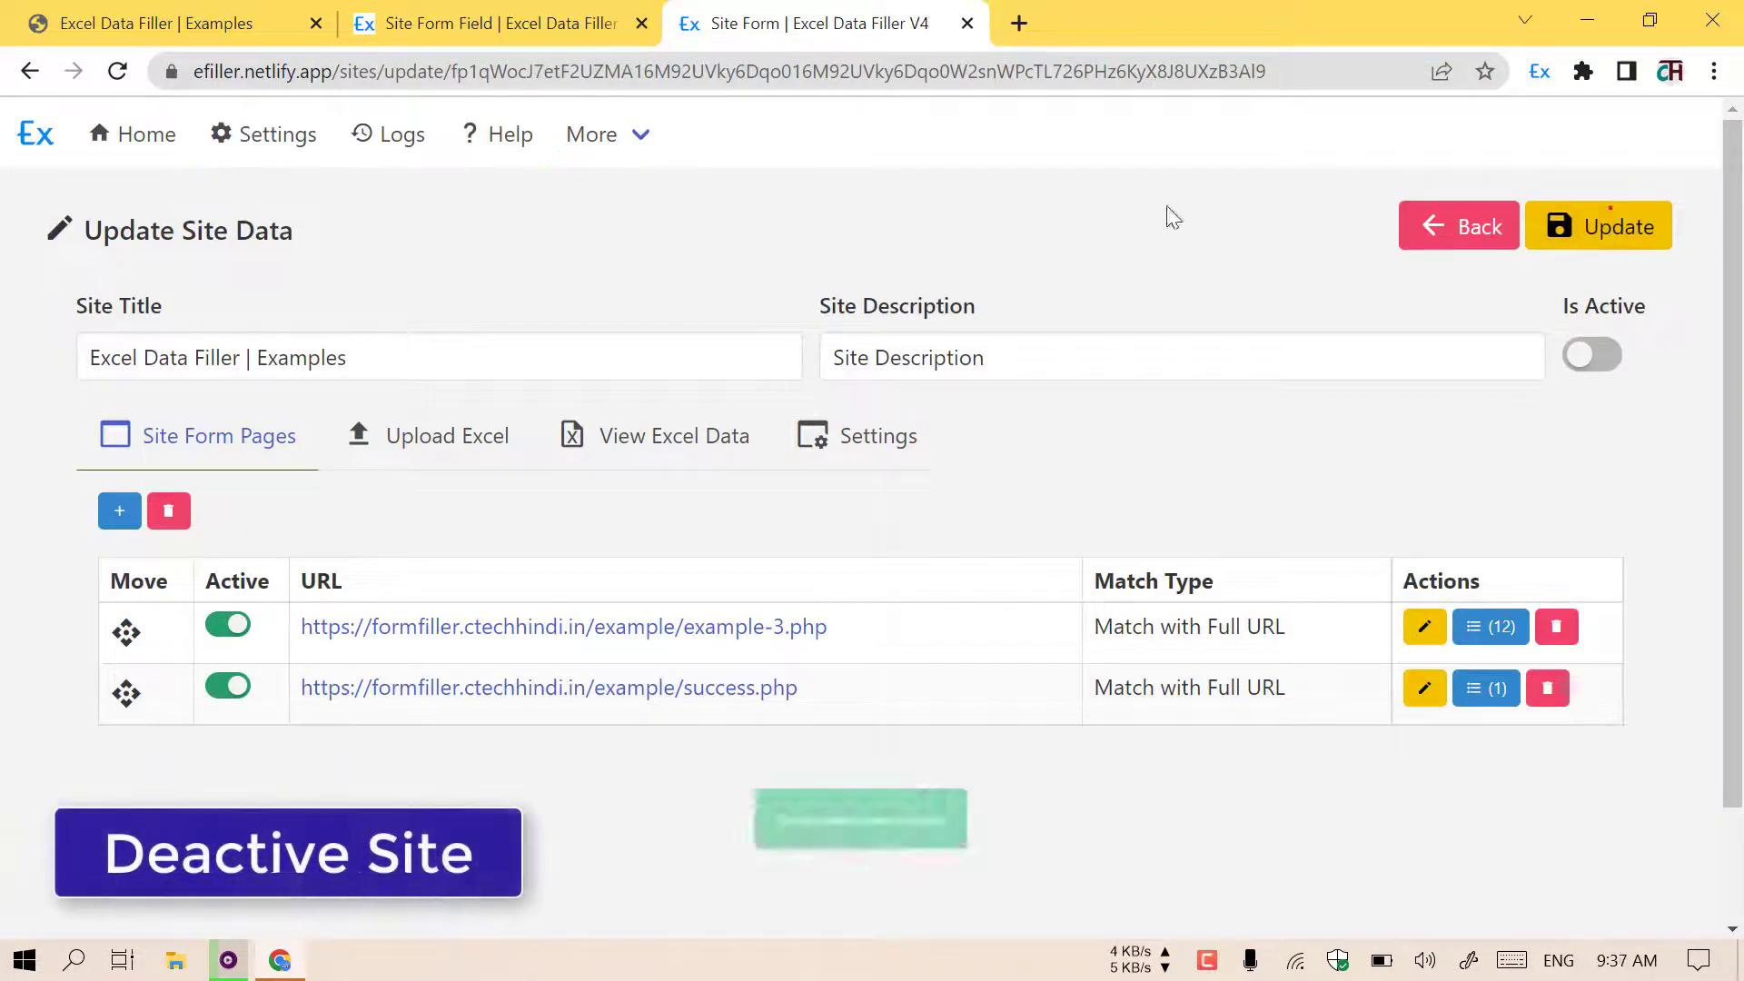
pyautogui.click(218, 11)
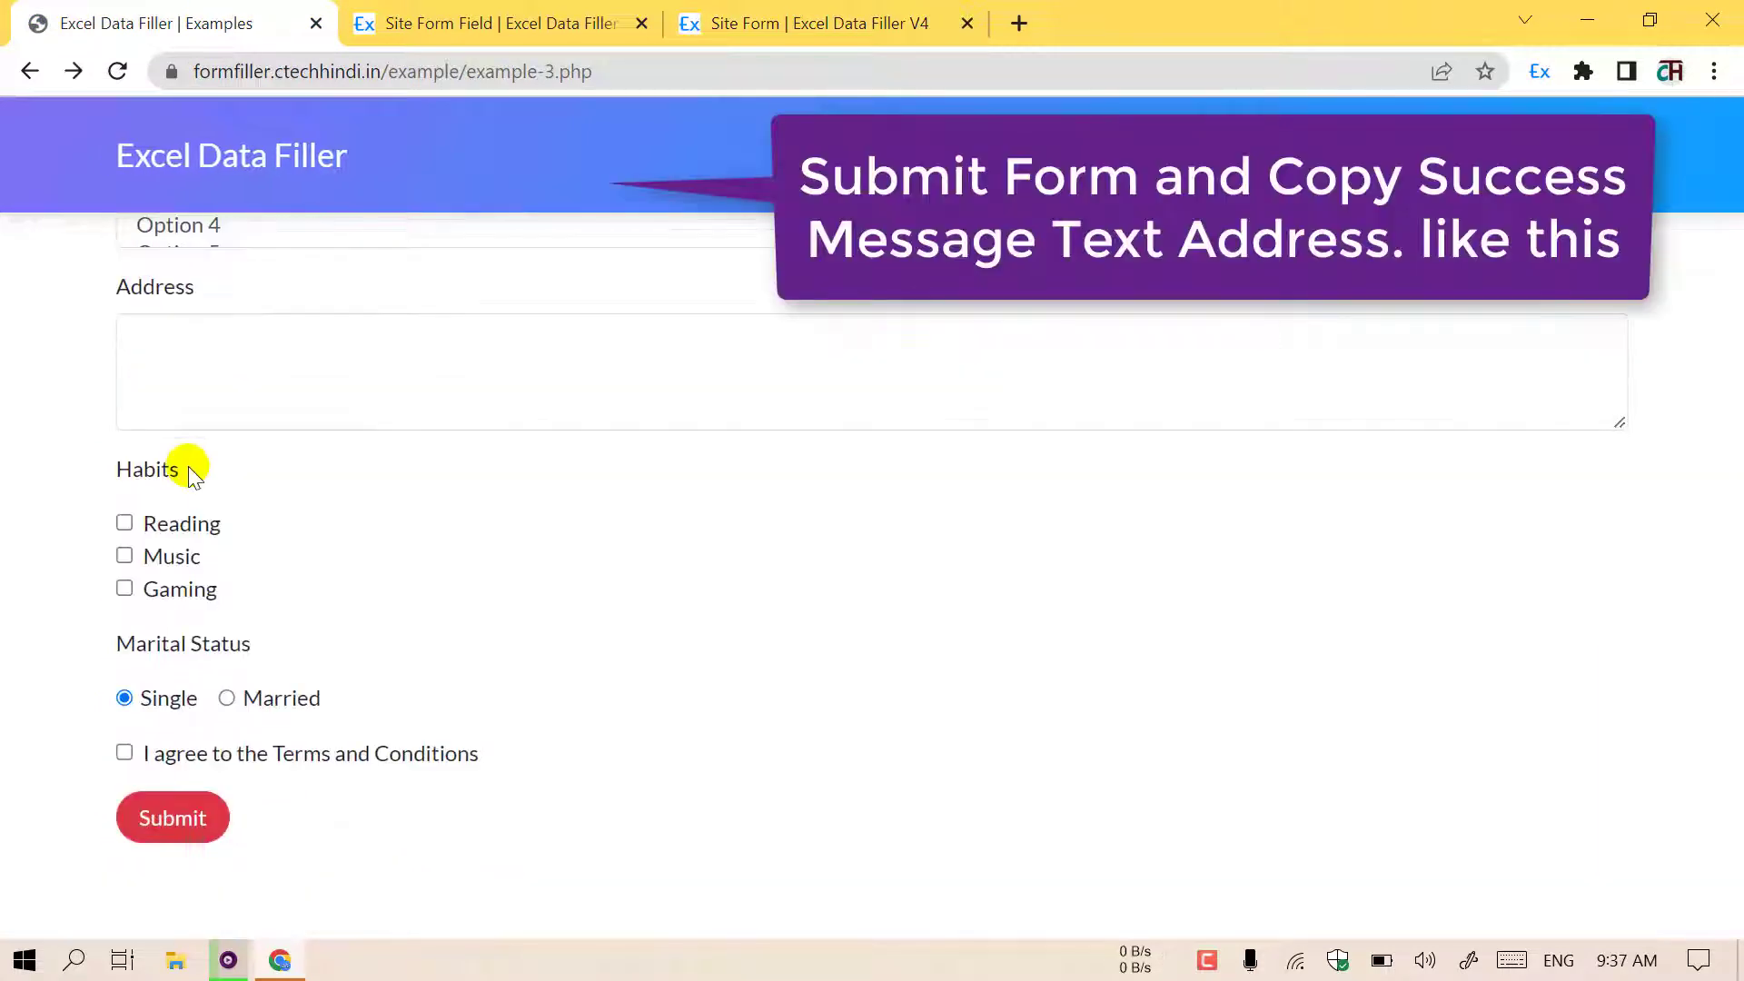
pyautogui.scroll(4, 189, 467)
pyautogui.scroll(4, 189, 467)
pyautogui.click(183, 494)
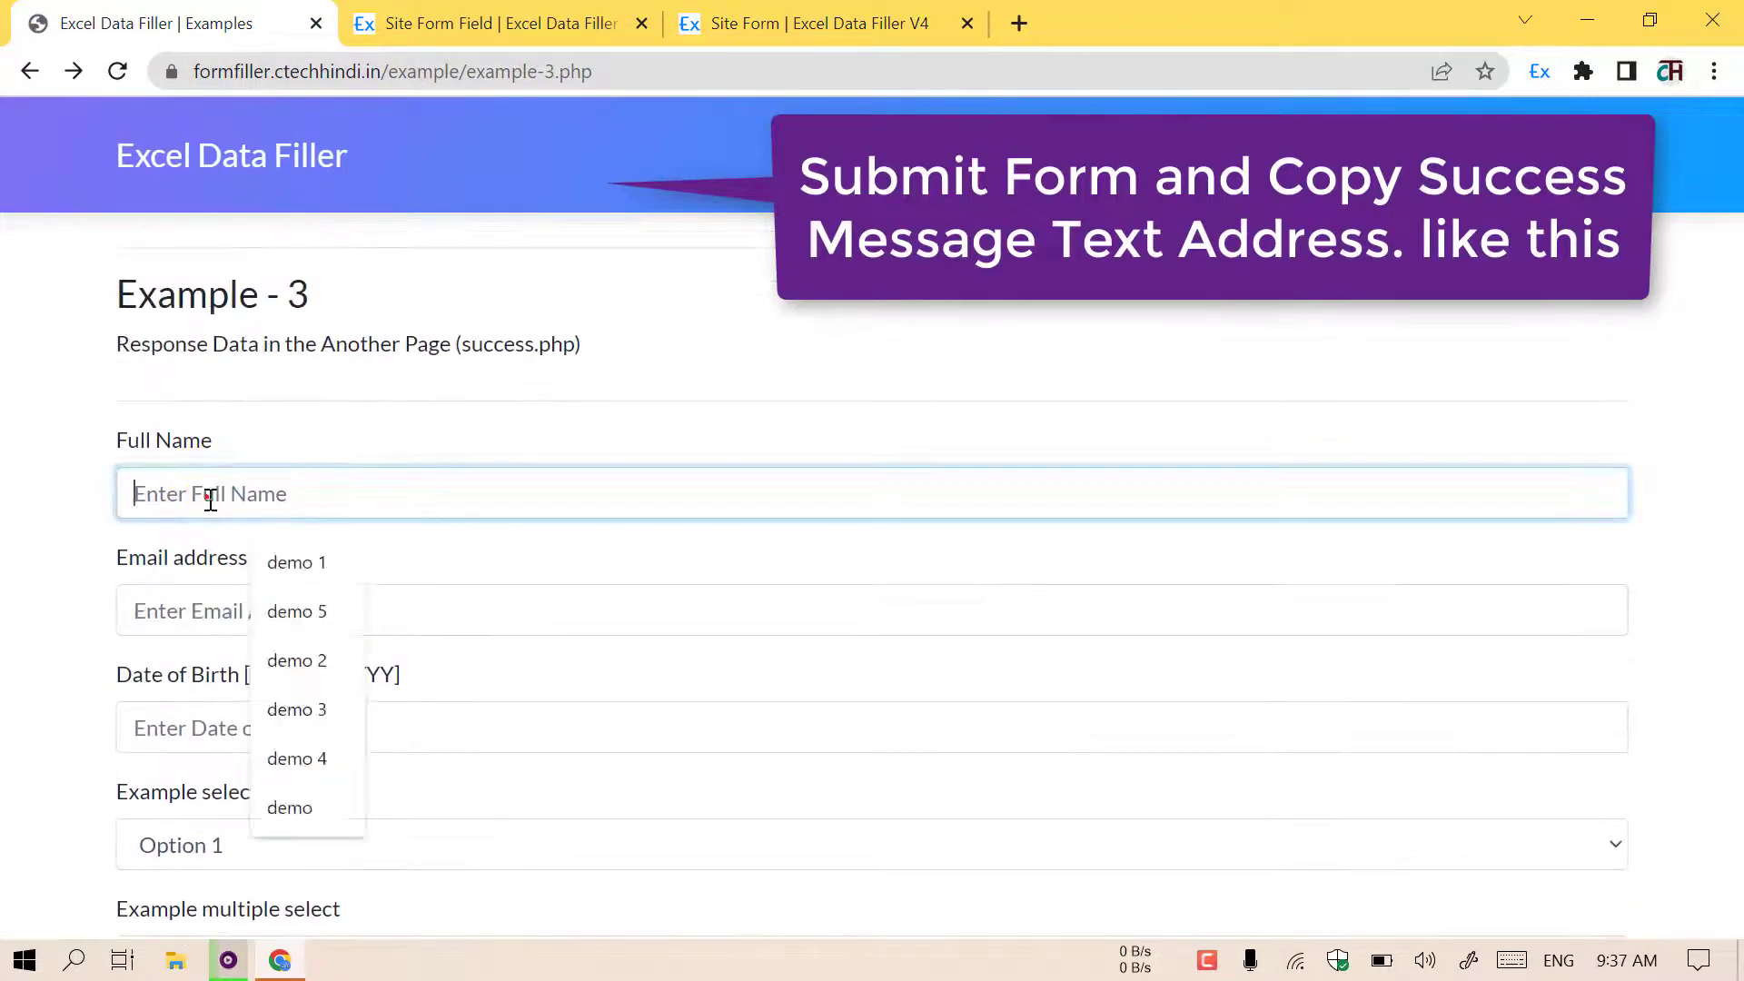
pyautogui.click(304, 564)
pyautogui.scroll(-5, 183, 611)
pyautogui.scroll(-3, 183, 611)
pyautogui.click(176, 814)
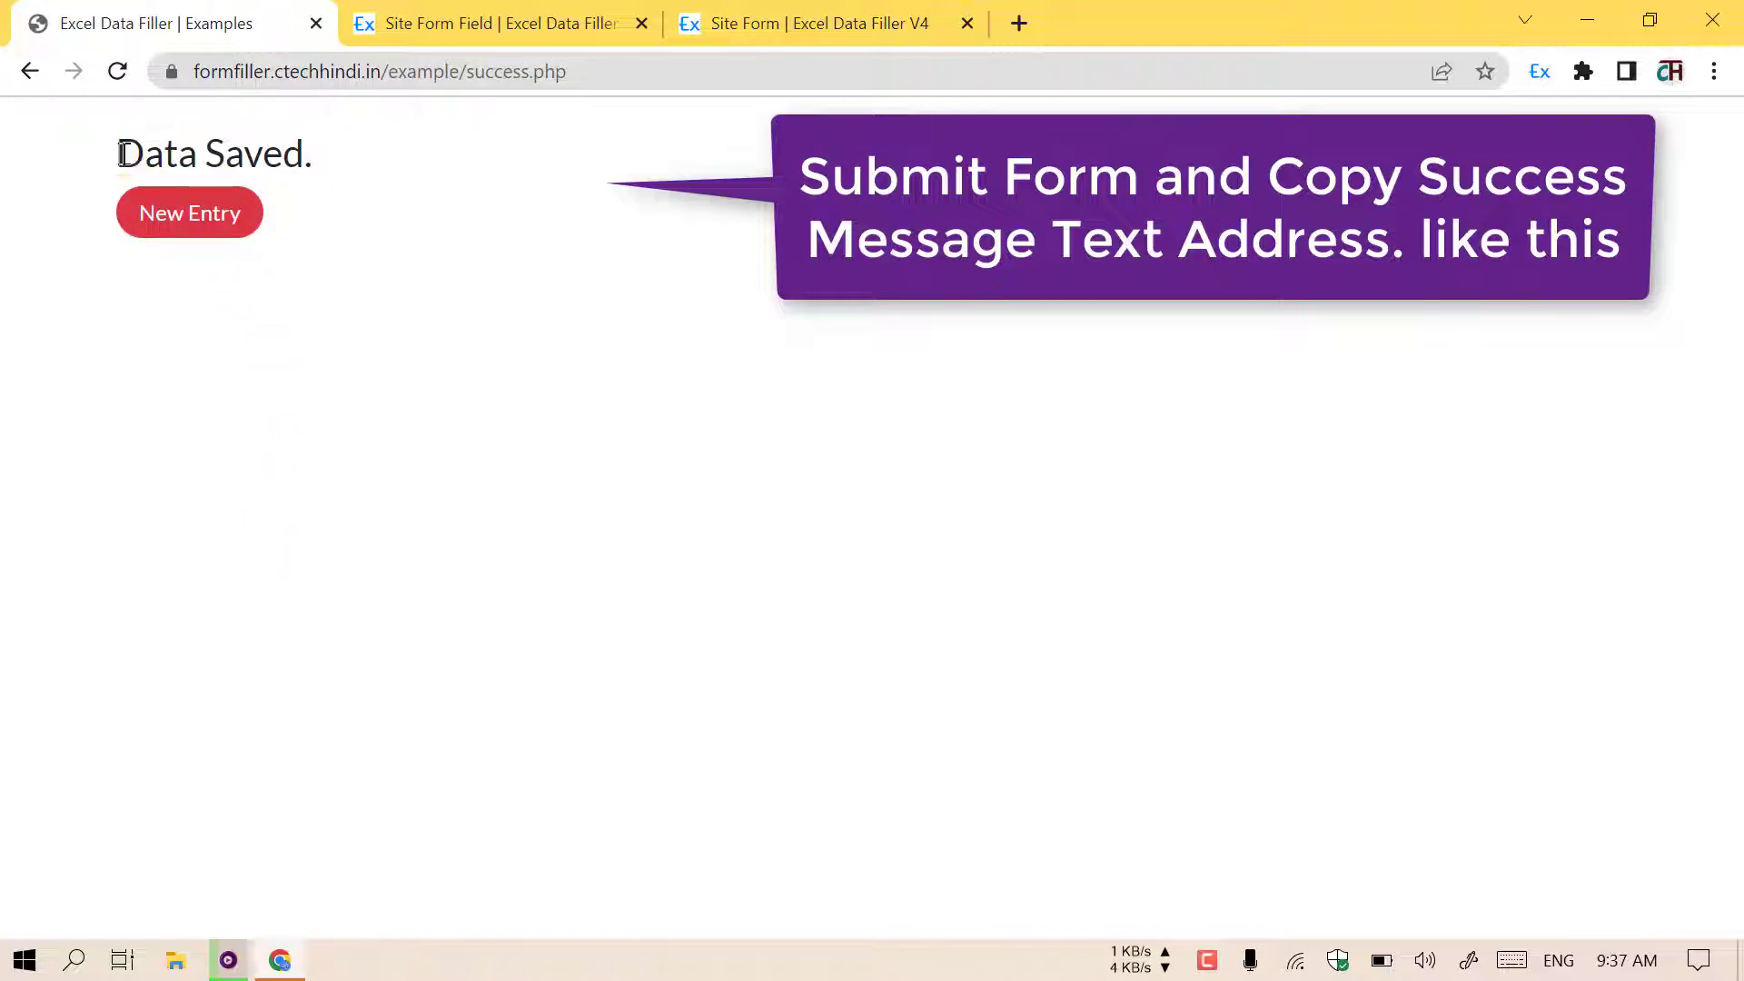
# Copy the field address of the 'Data Saved.' message from the Excel Data Filler menu
pyautogui.rightClick(123, 154)
pyautogui.moveTo(253, 521)
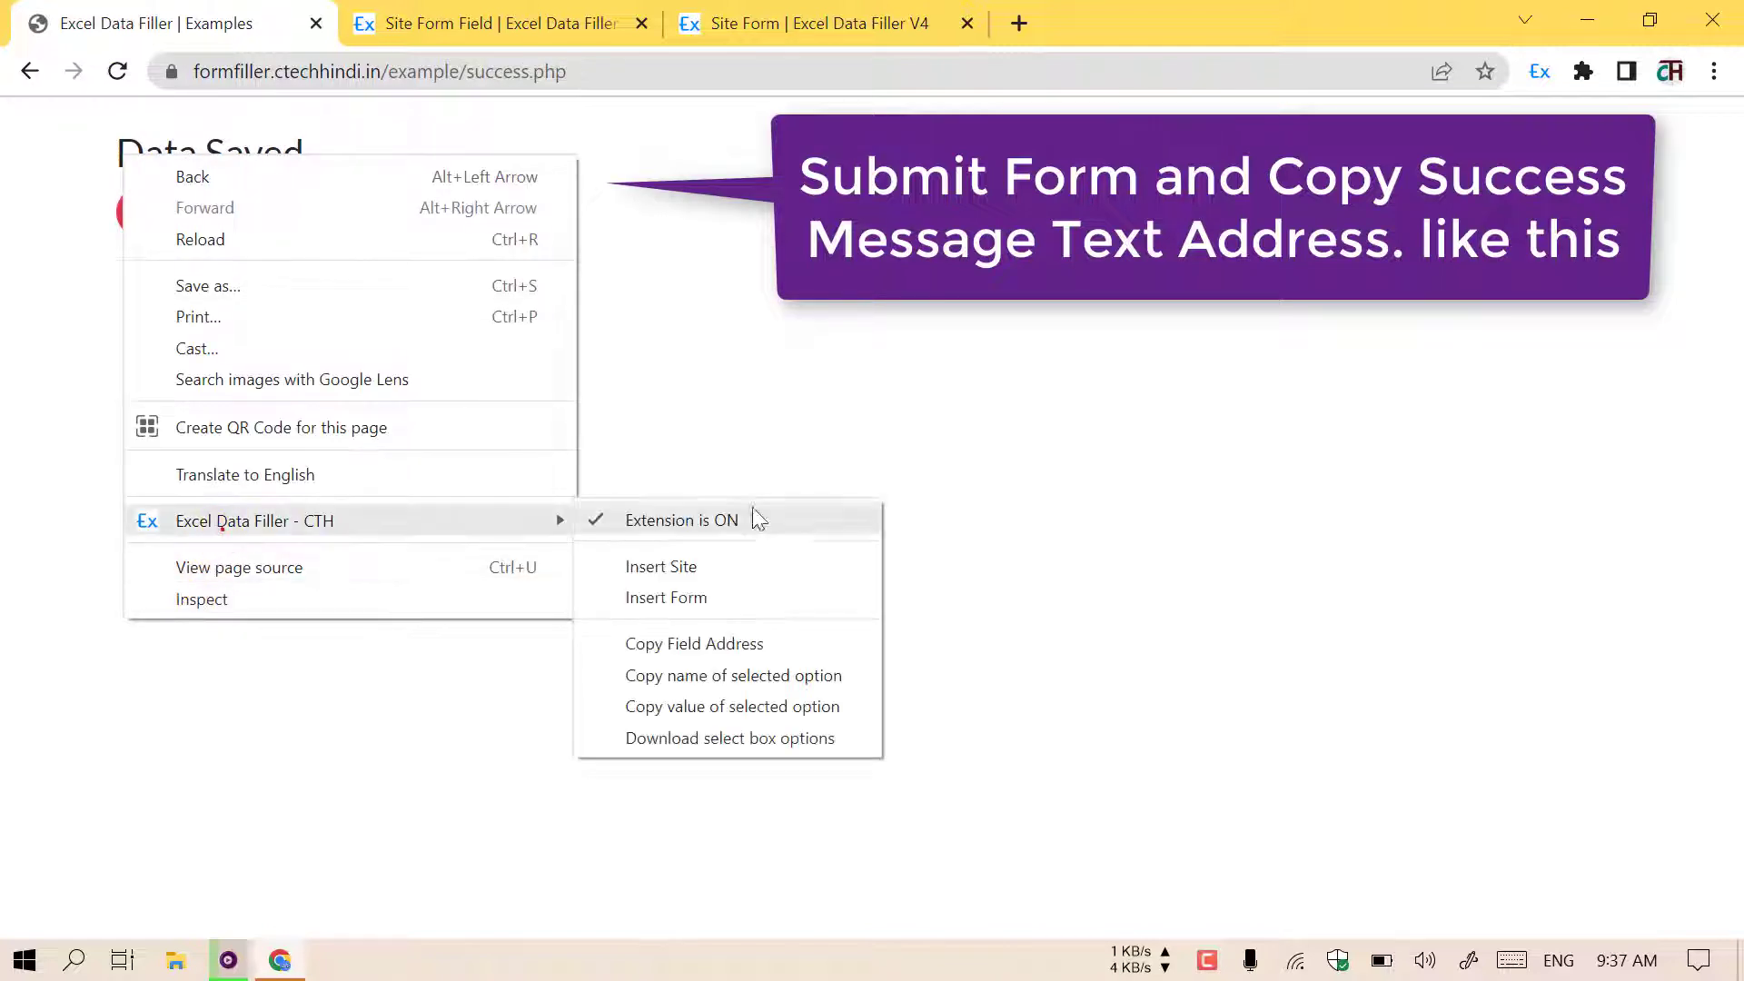
pyautogui.click(679, 643)
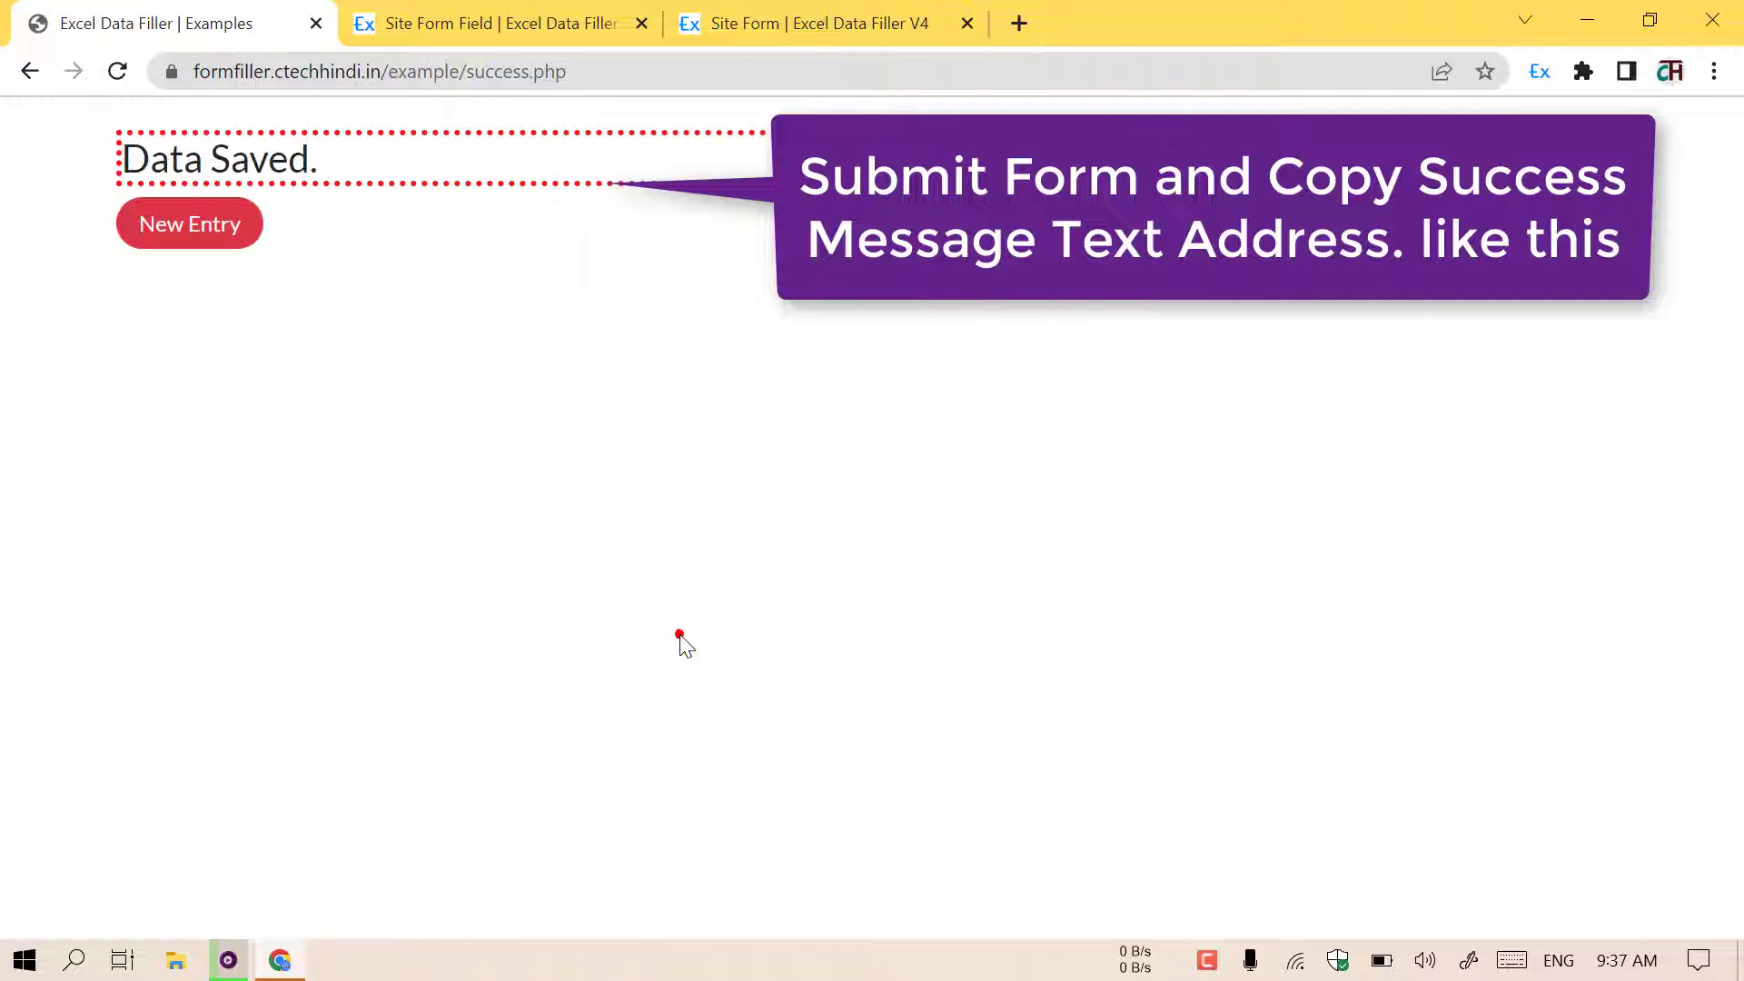
pyautogui.click(758, 10)
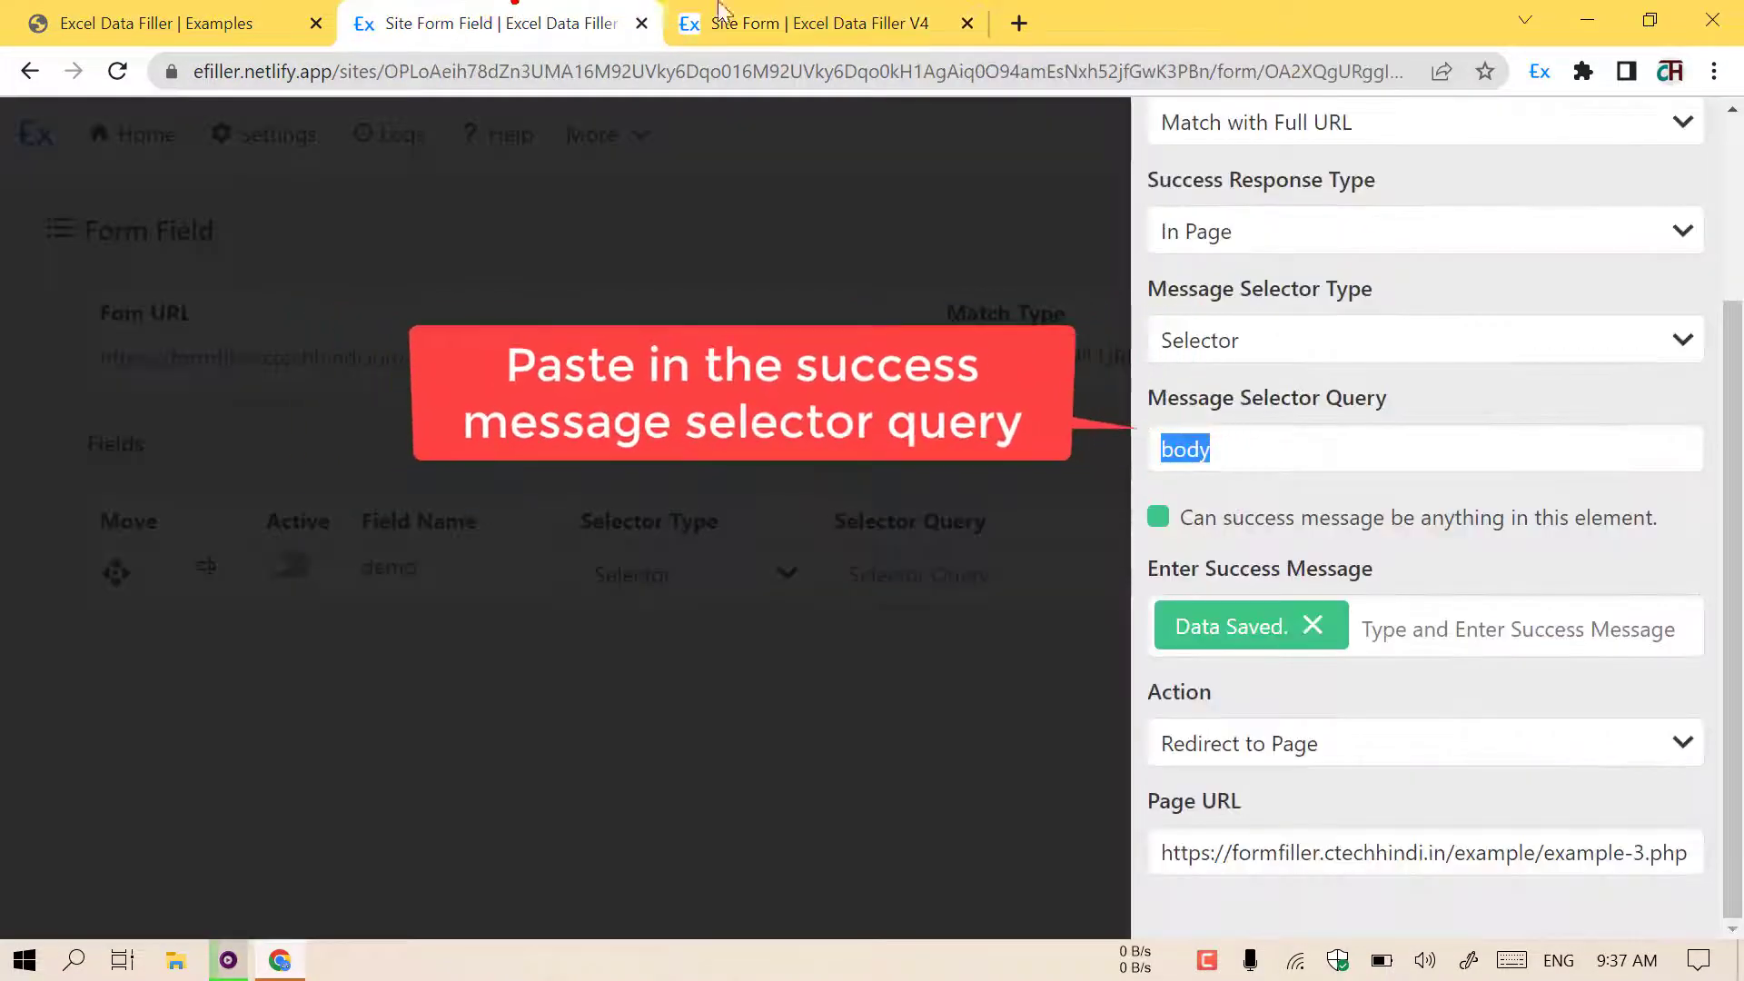
# Paste div > h3 as success.php's message selector query and update the form
pyautogui.write('div > h3')
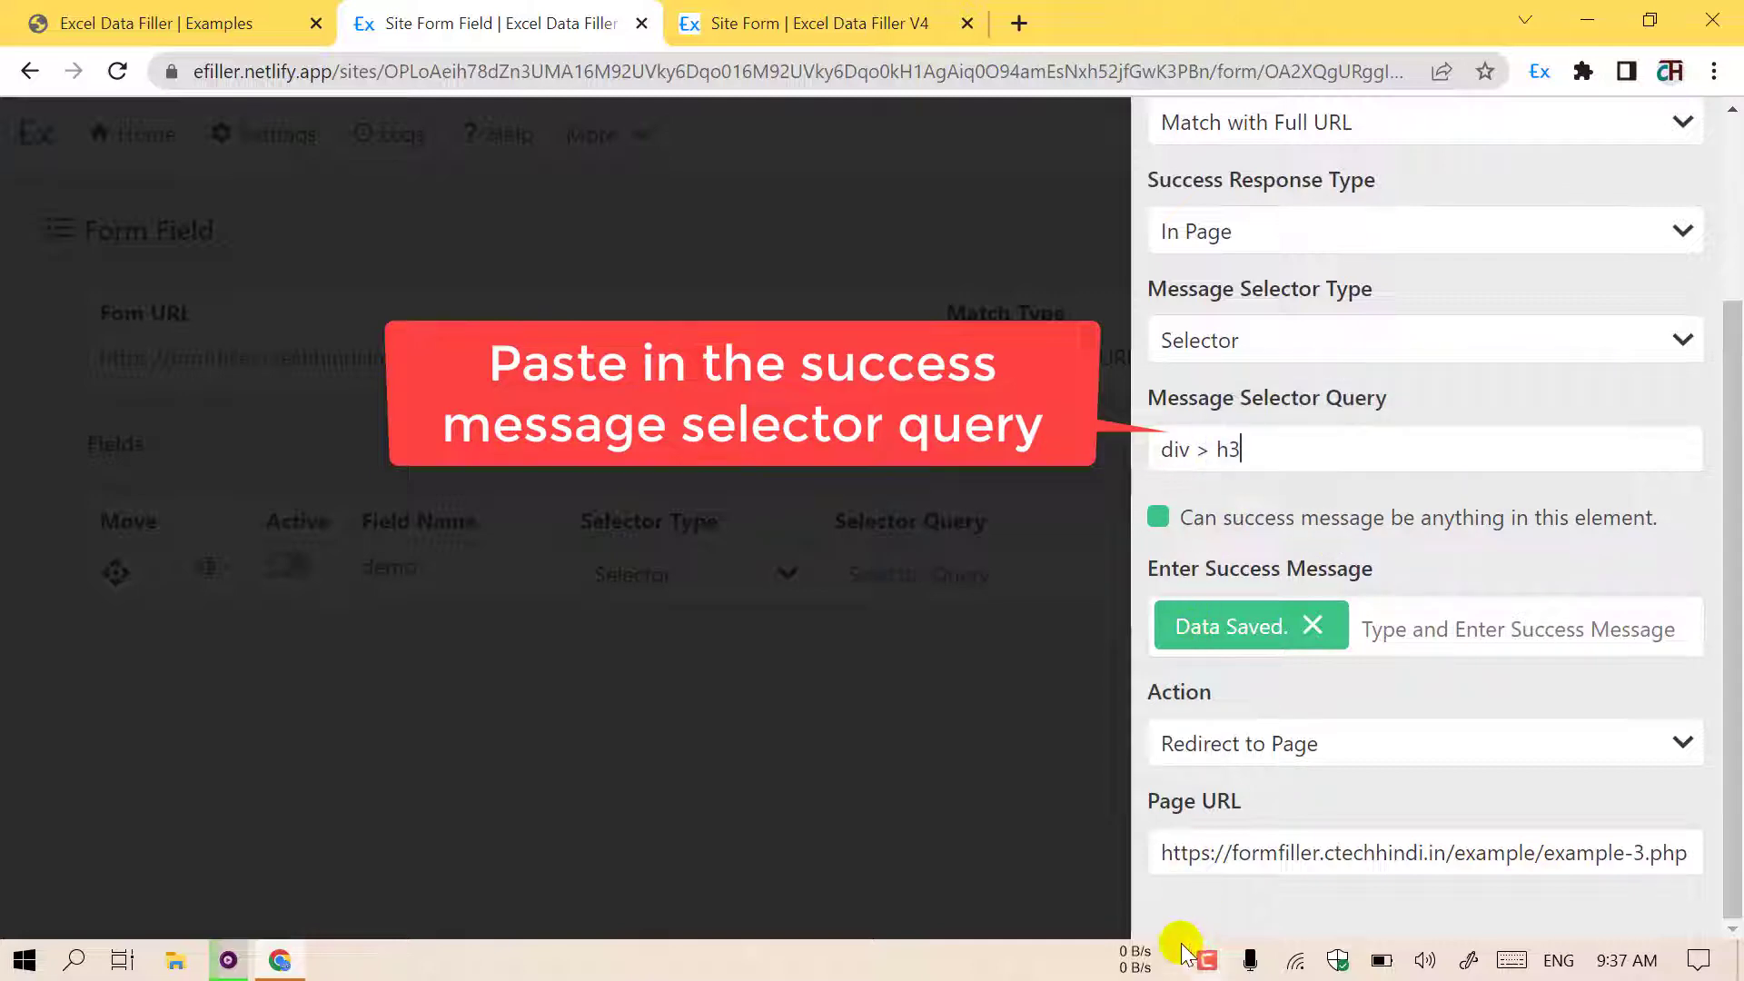
pyautogui.click(1065, 637)
pyautogui.click(1571, 234)
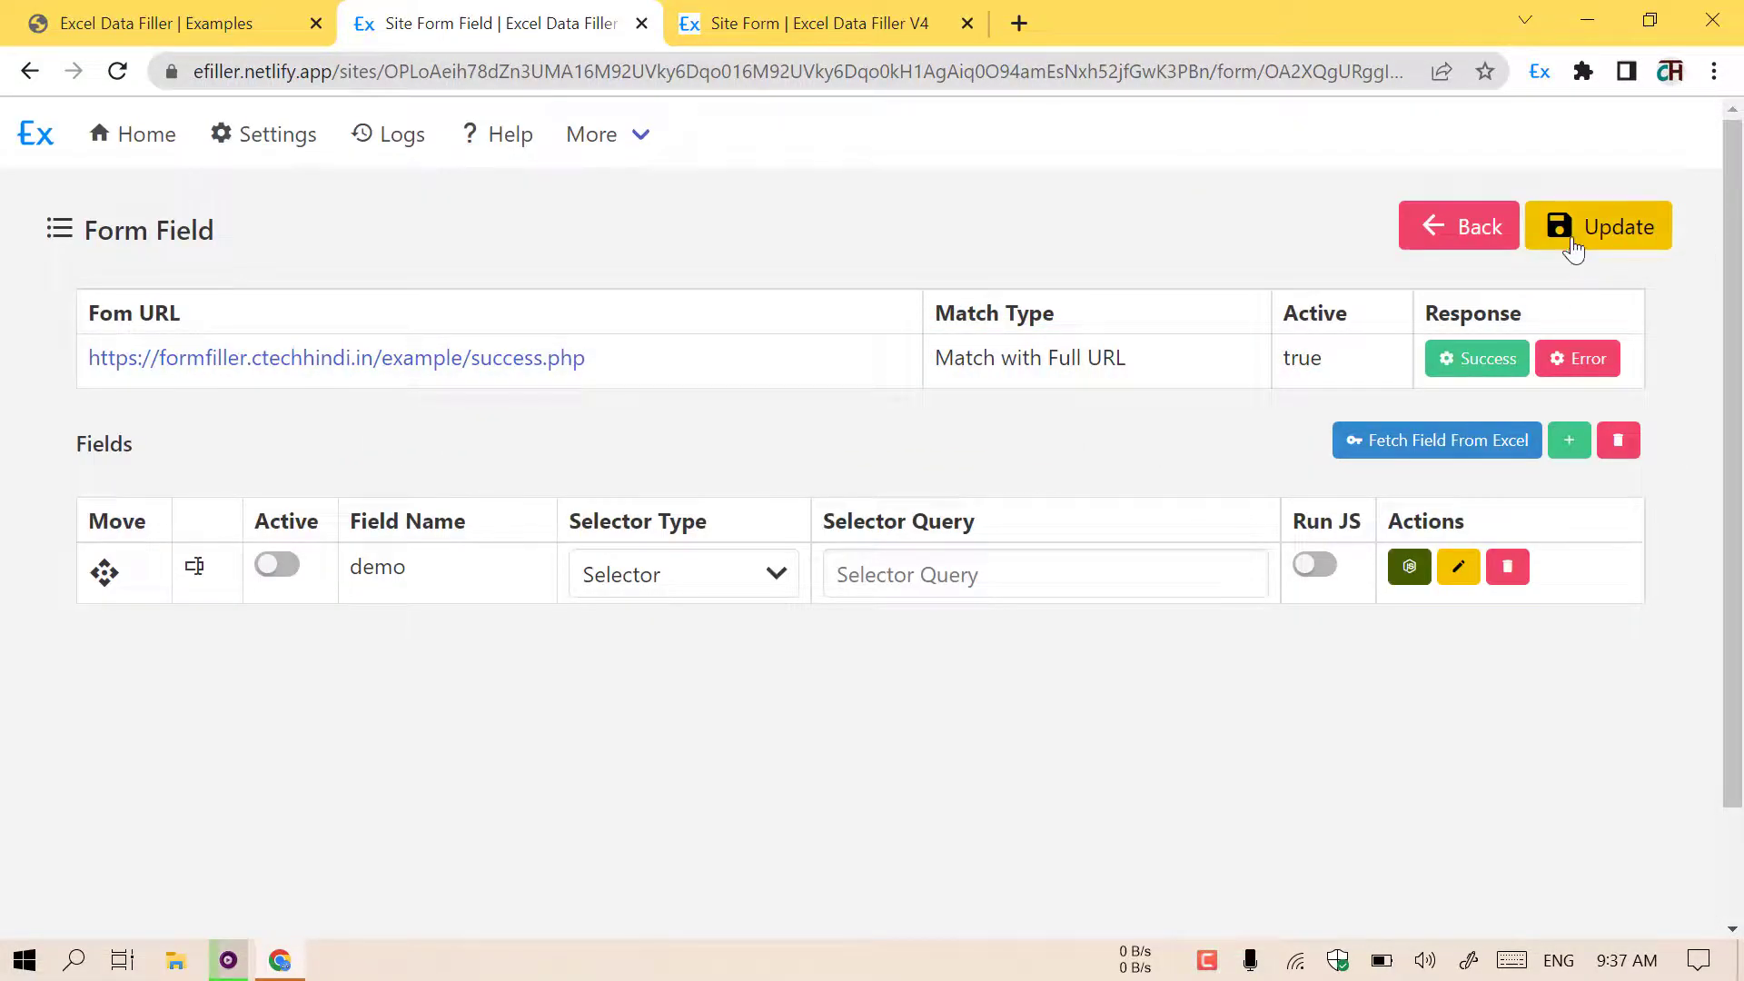
# Reactivate the Examples site, save, and view the uploaded Excel data rows
pyautogui.click(743, 12)
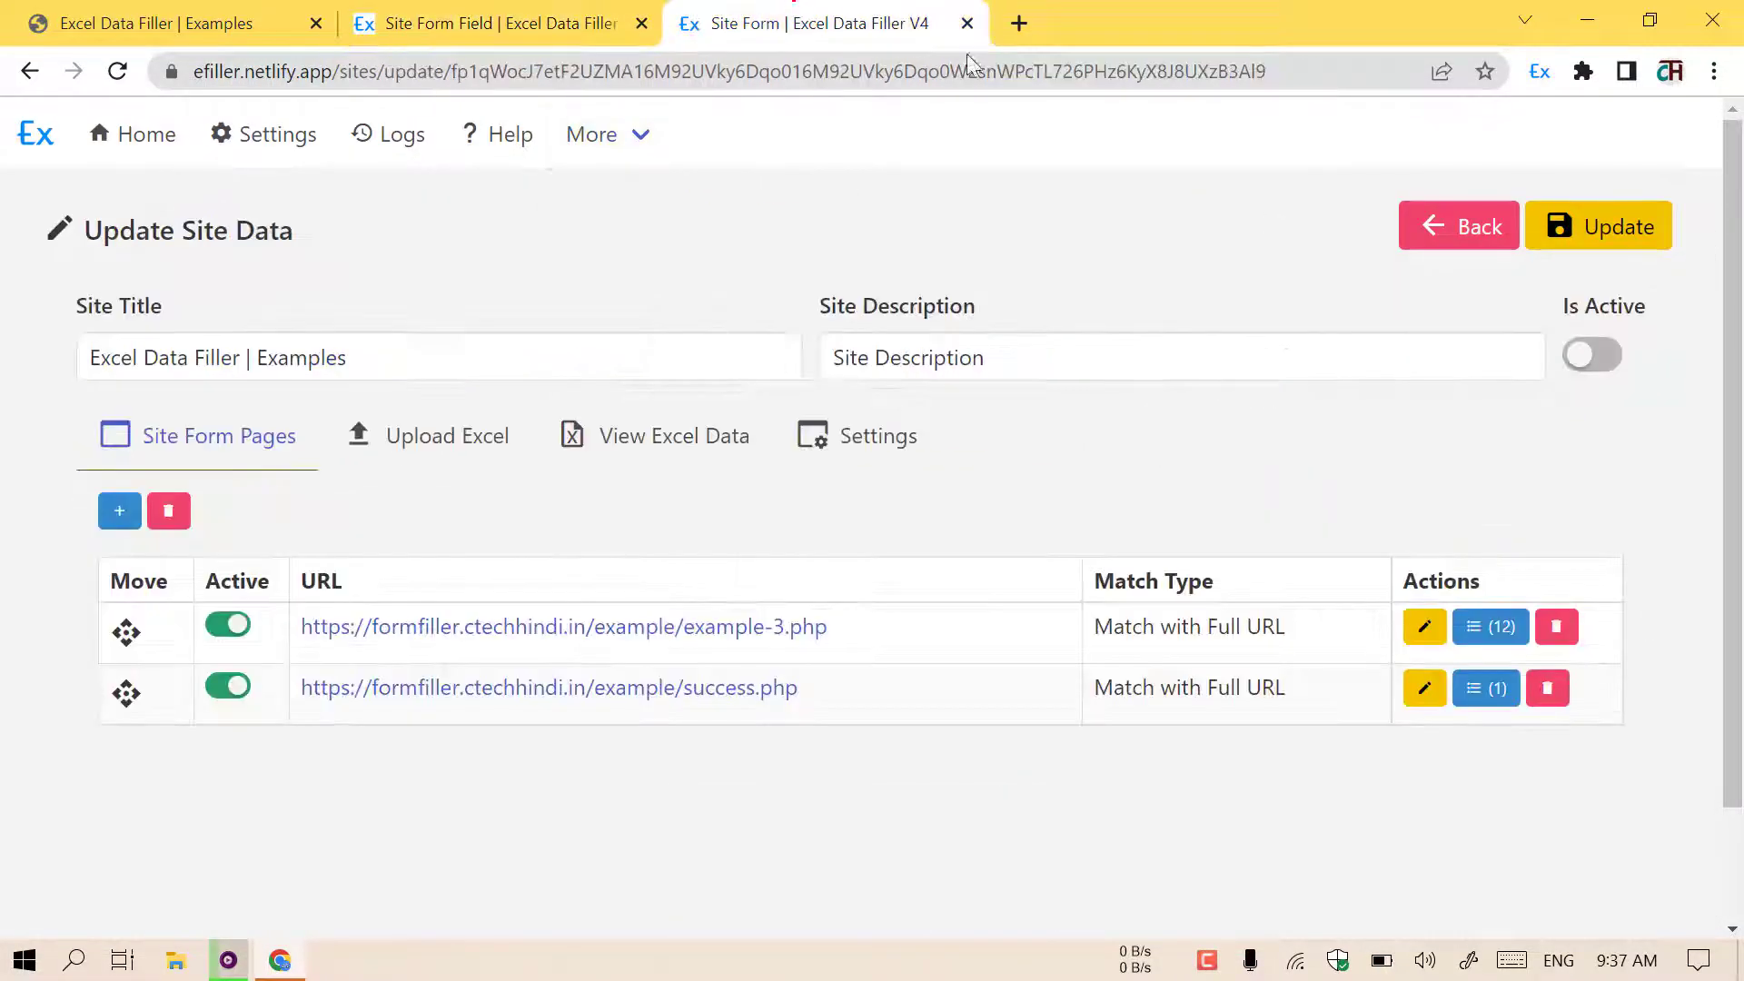
pyautogui.click(1592, 354)
pyautogui.click(1559, 238)
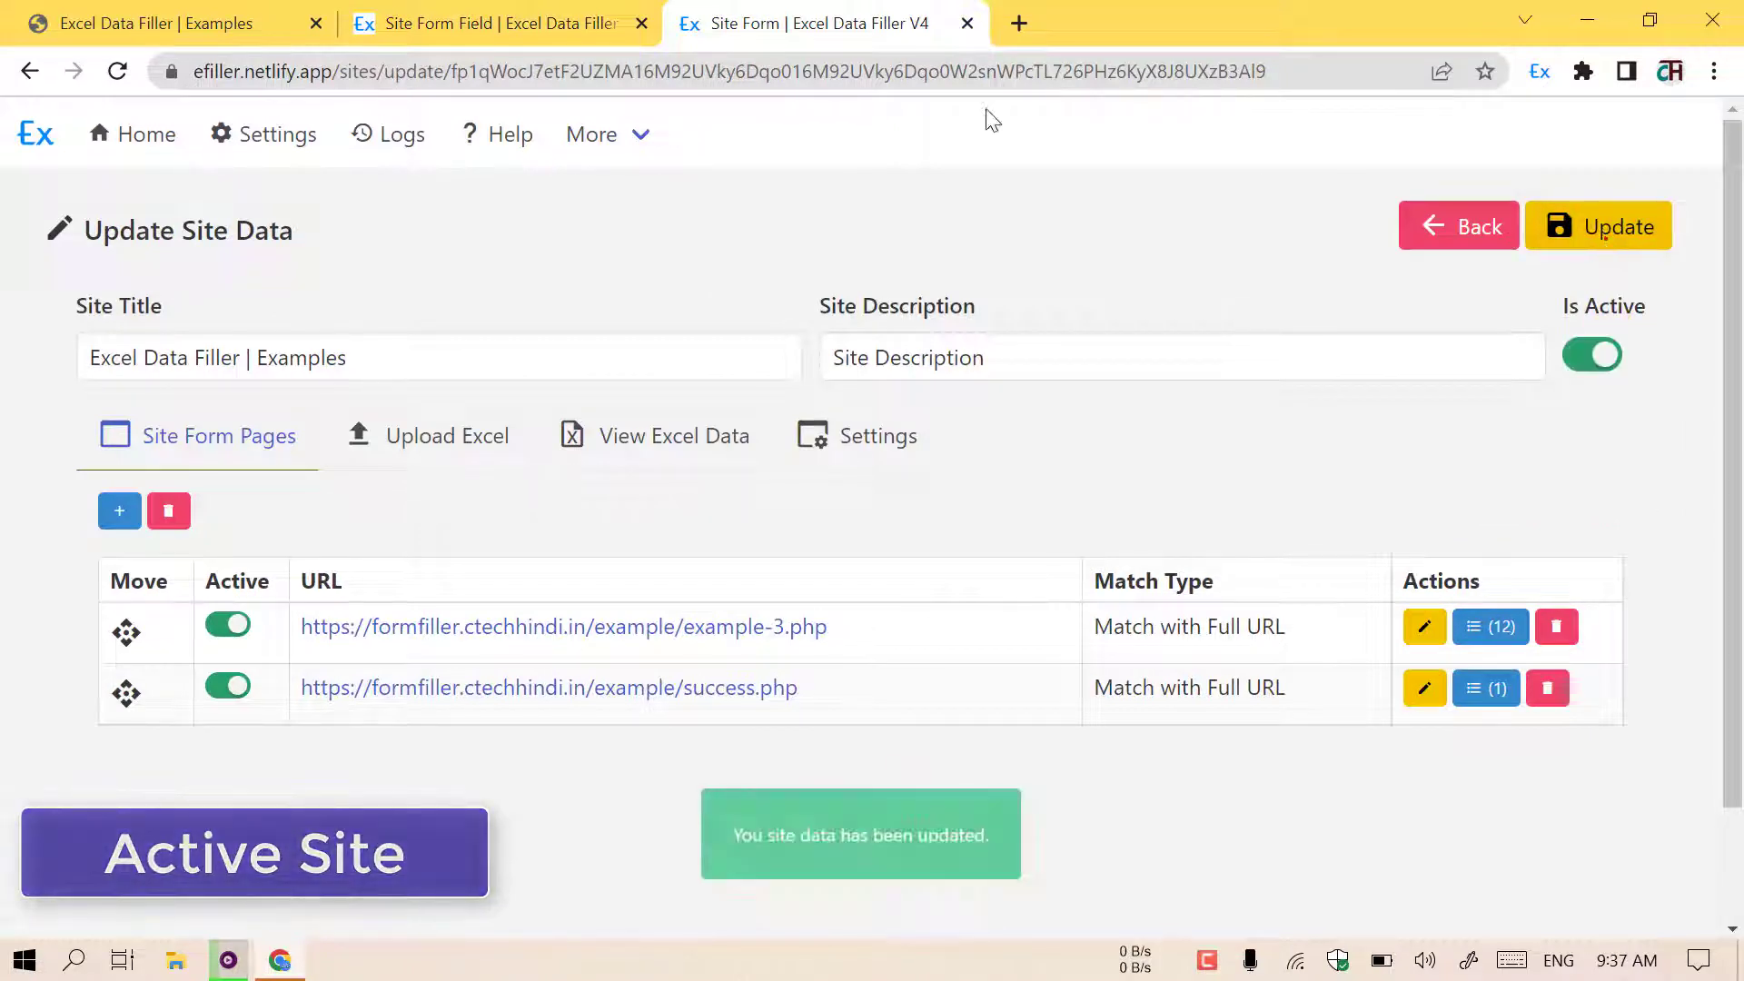
pyautogui.click(643, 24)
pyautogui.click(640, 450)
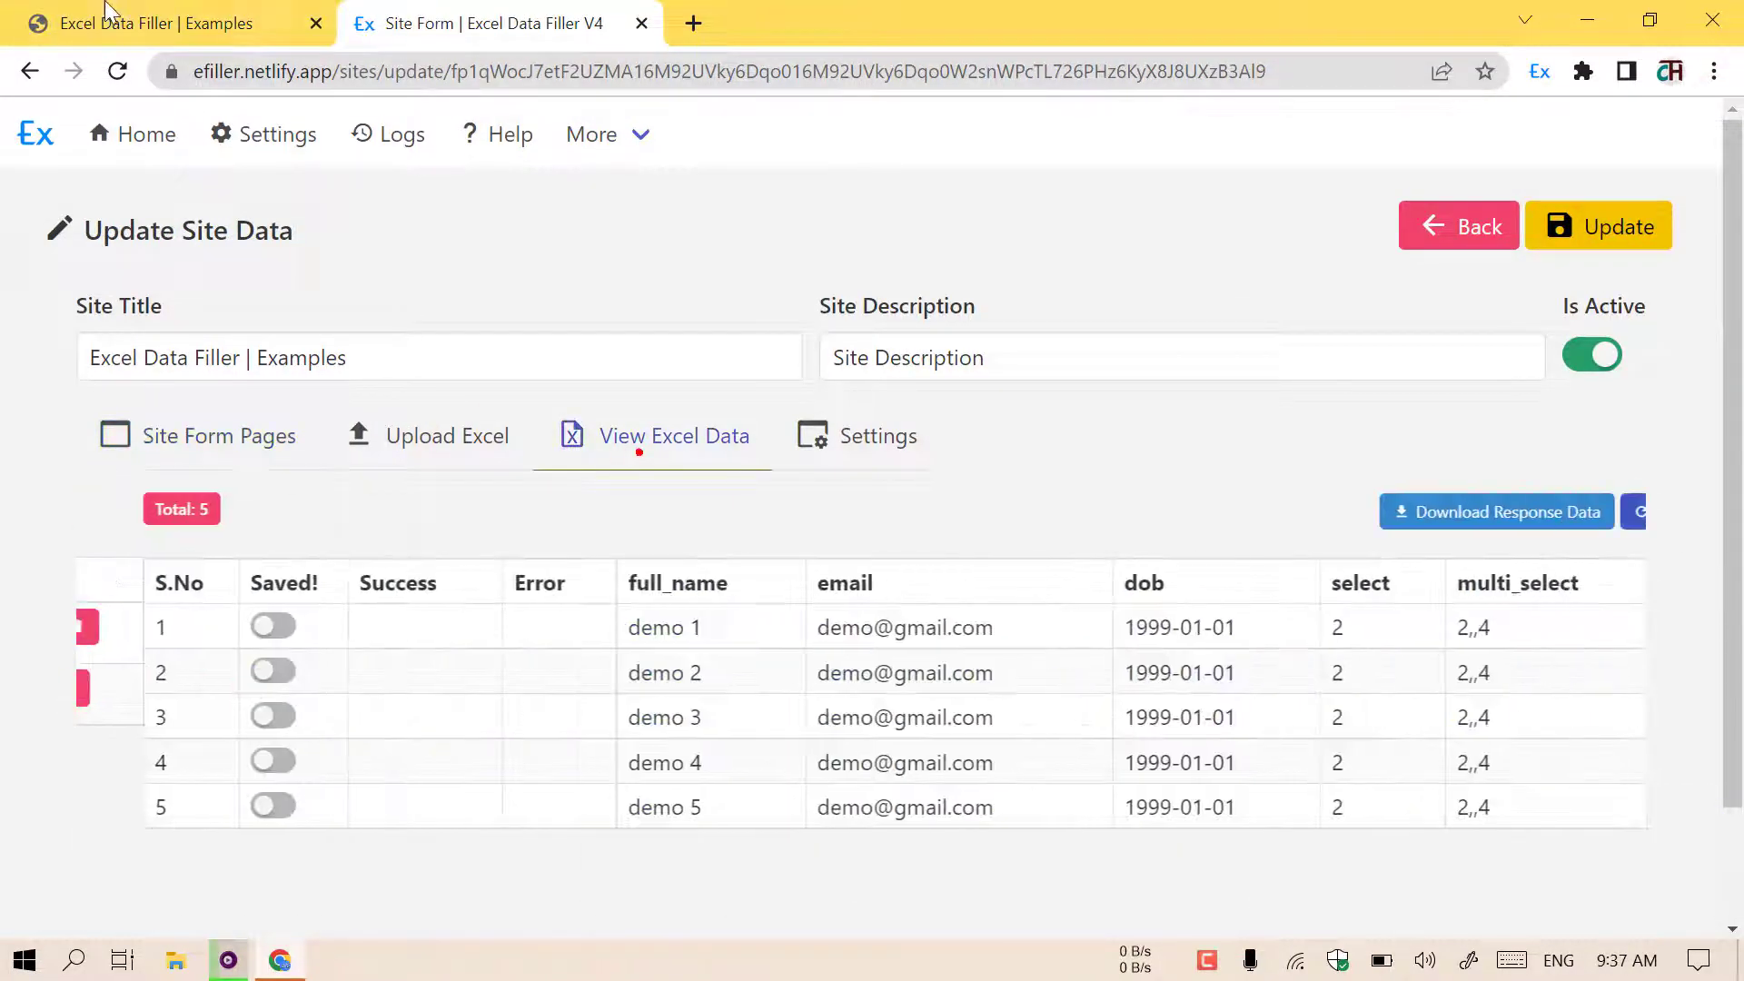
pyautogui.click(107, 9)
pyautogui.click(351, 71)
# Reload the example-3 form so row 1 auto-submits and is marked 'Data Saved.'
pyautogui.click(29, 71)
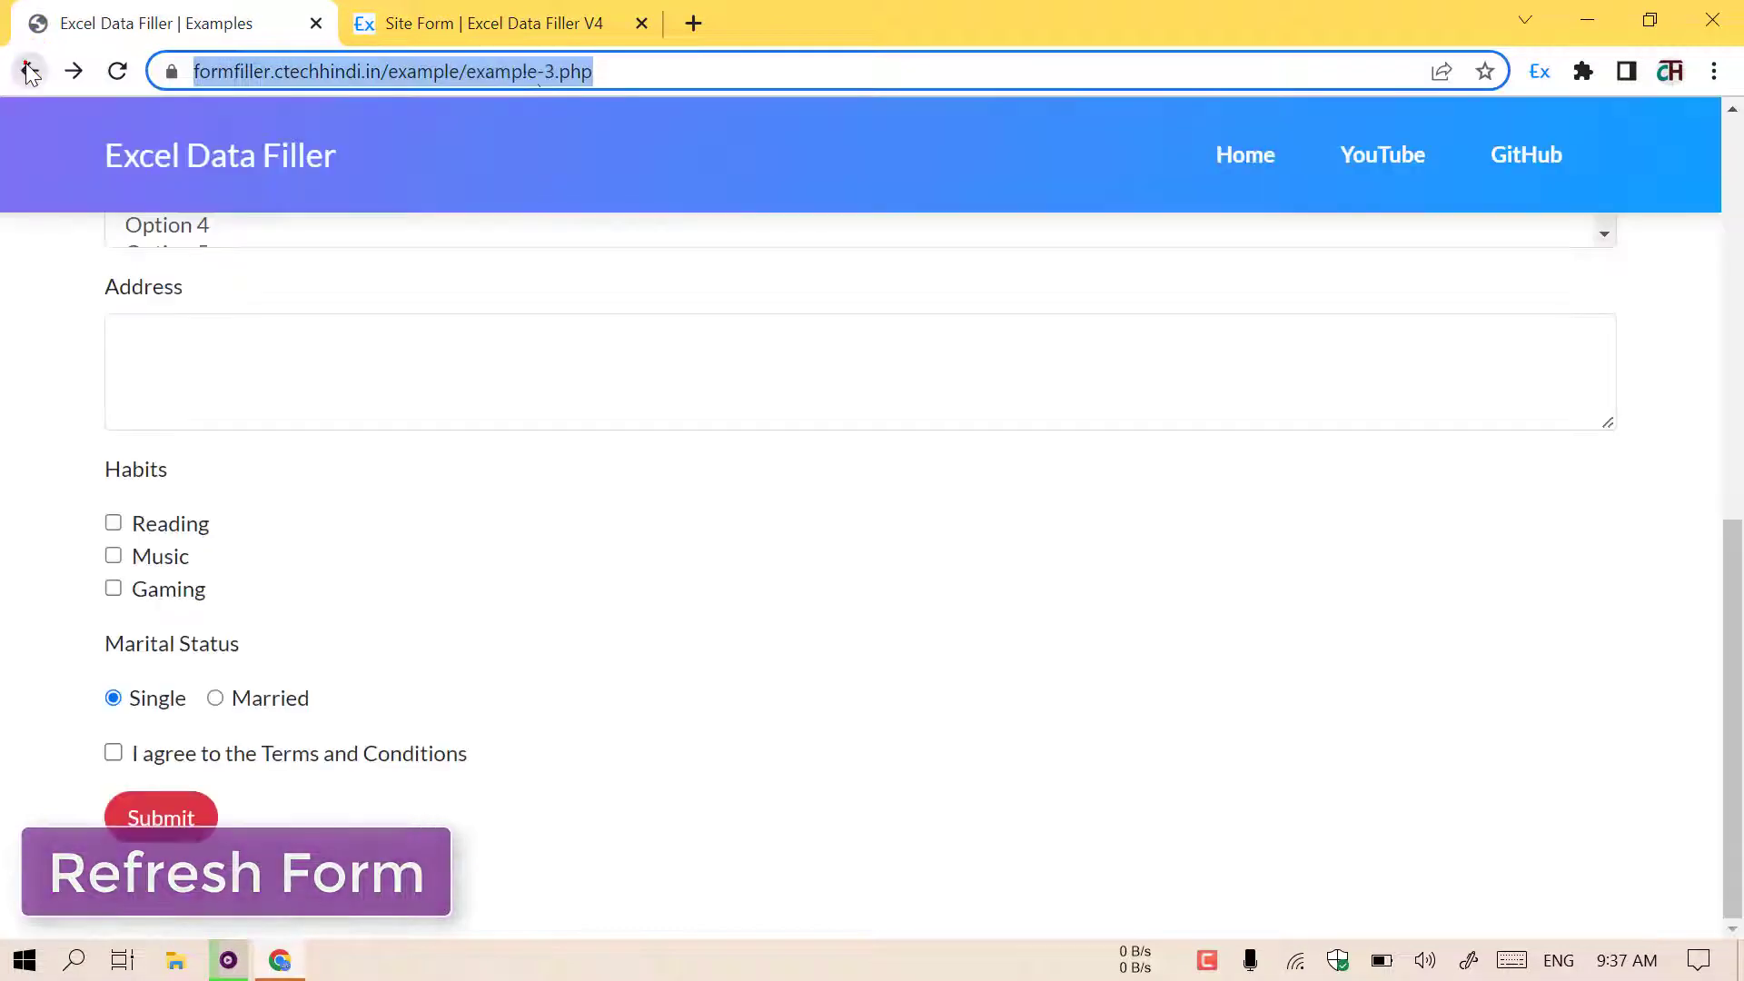
pyautogui.click(537, 72)
pyautogui.press('Return')
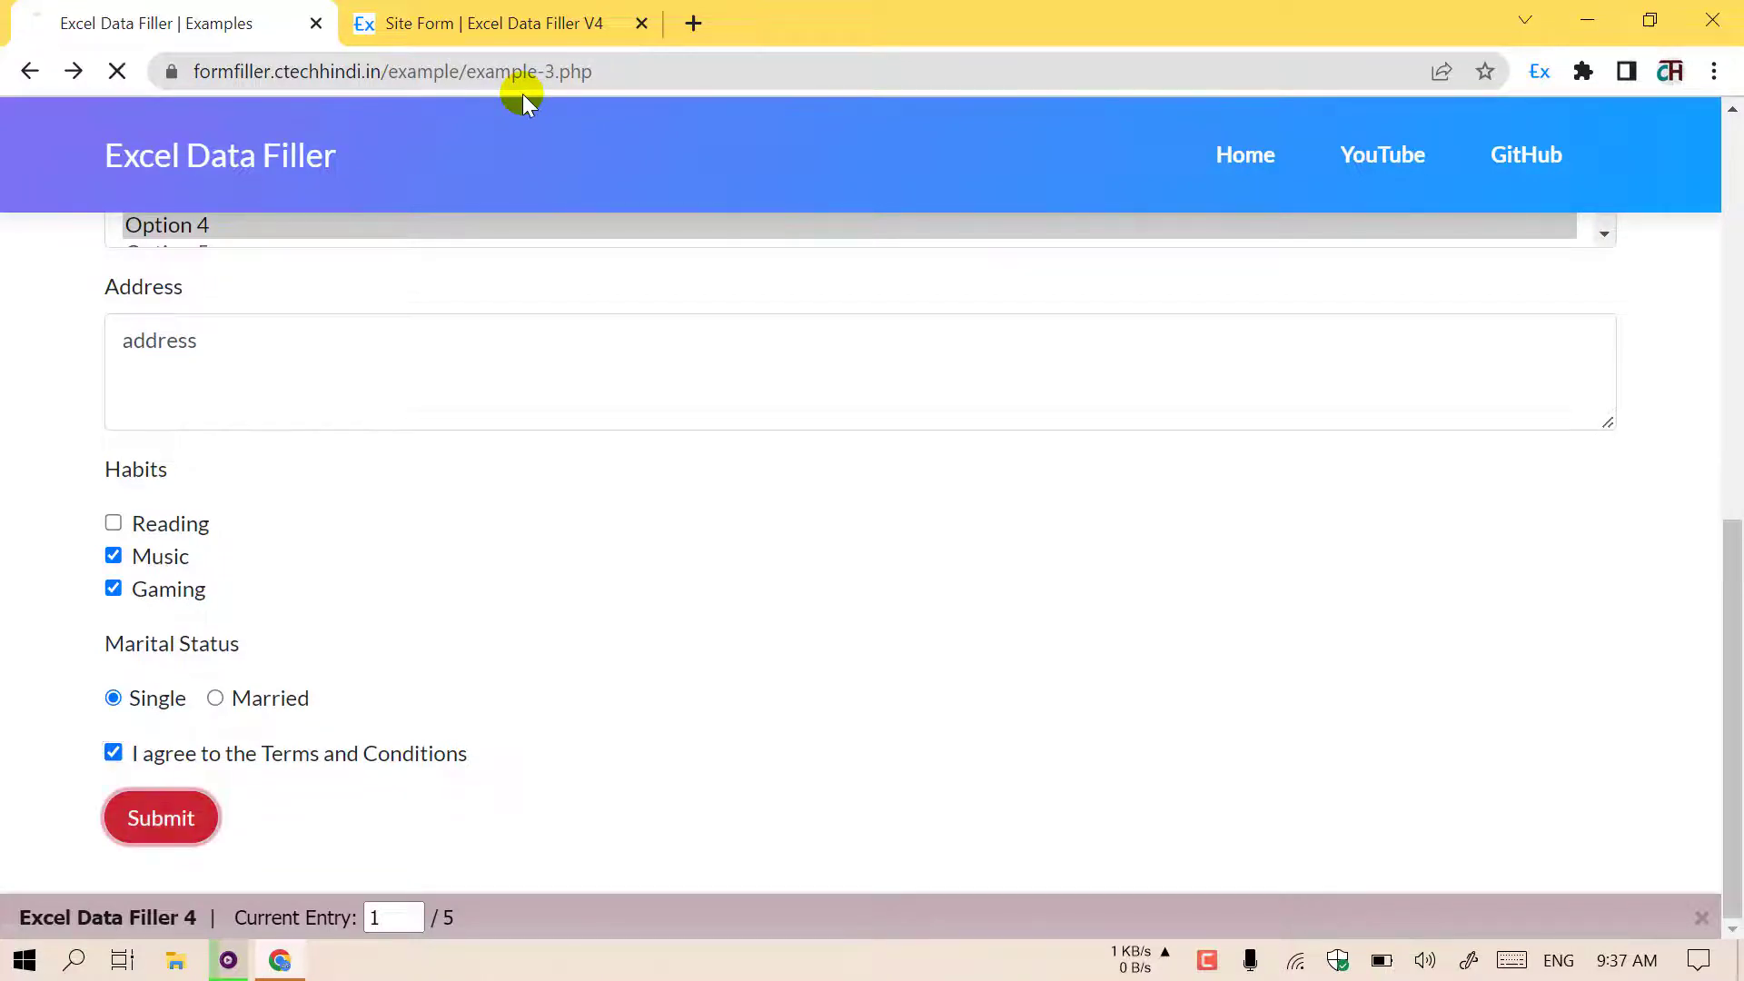
pyautogui.click(190, 213)
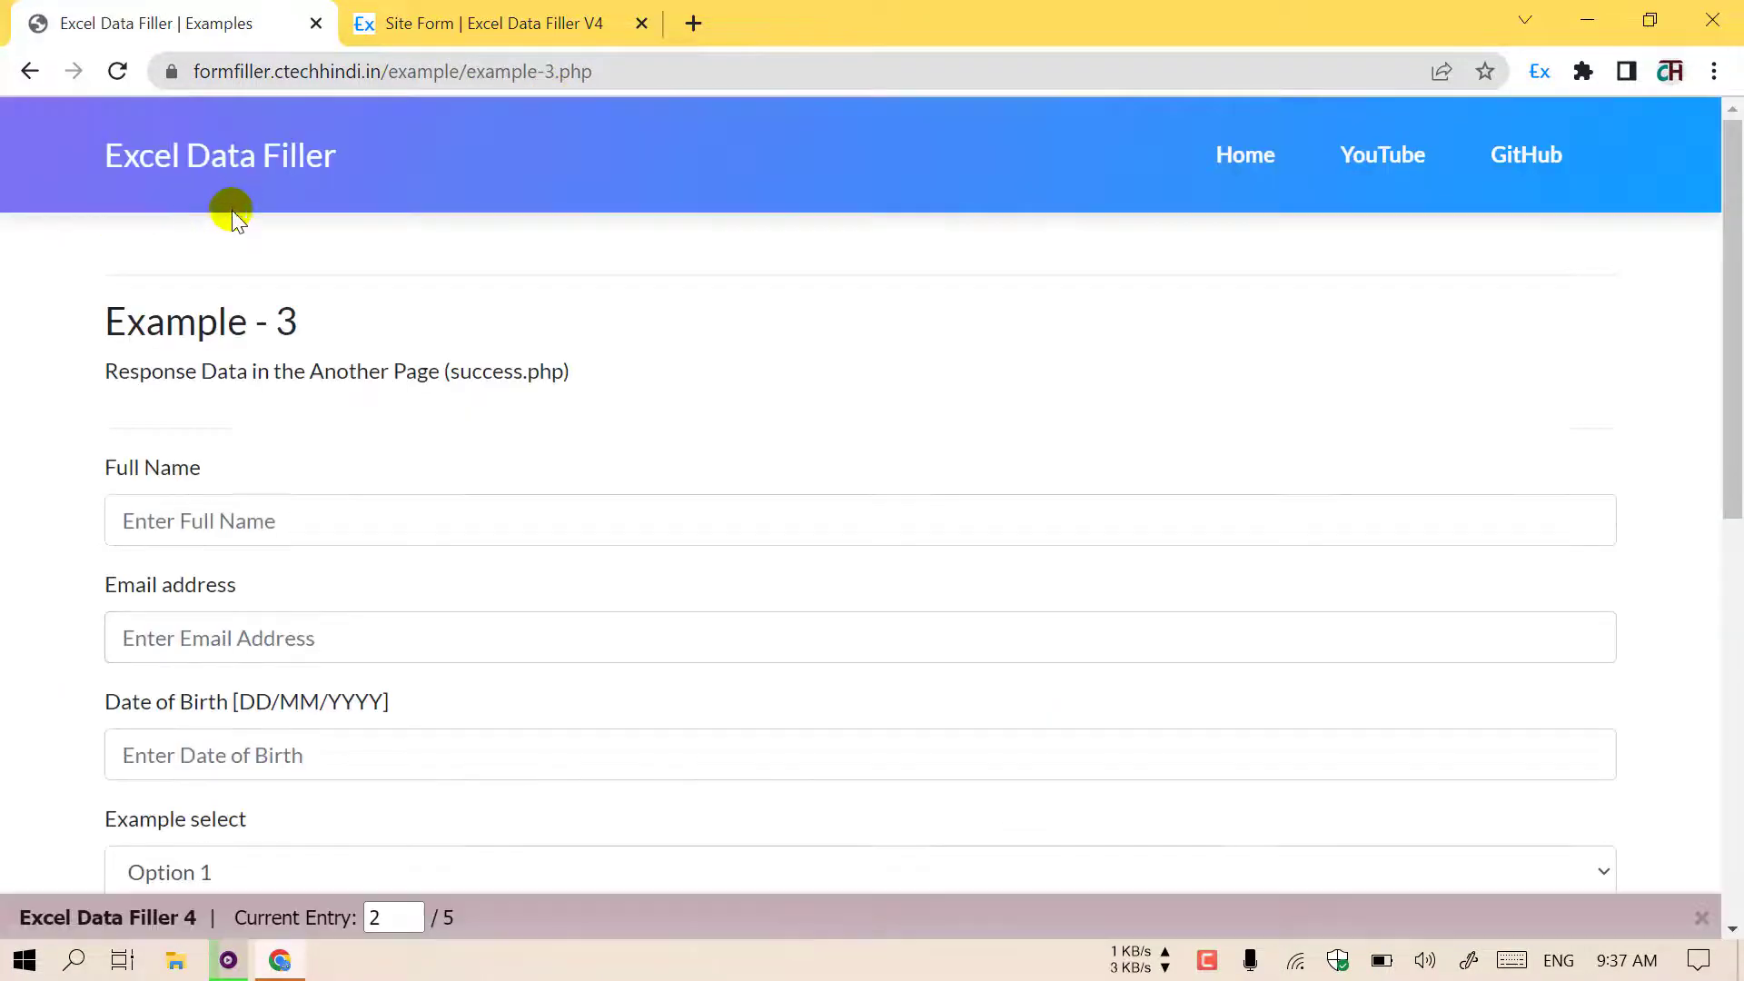
pyautogui.click(477, 11)
# Let rows 2 and 3 auto-submit and confirm 'Data Saved.' in the refreshed Excel table
pyautogui.click(1596, 512)
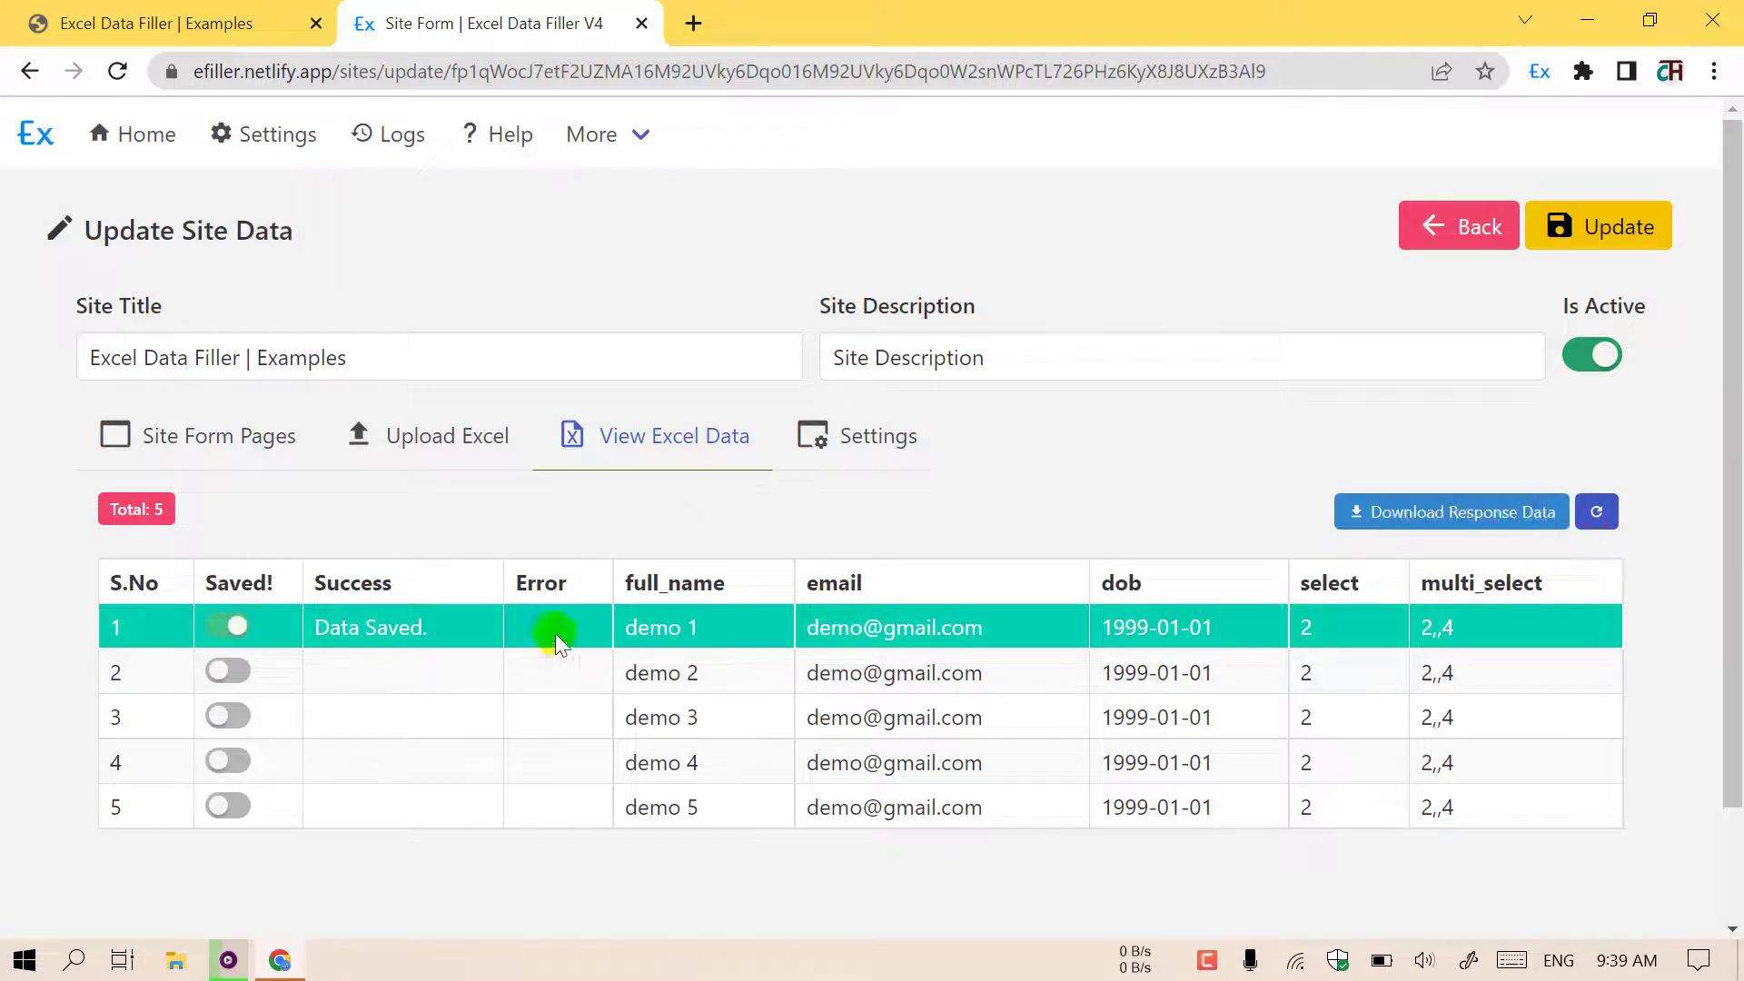
pyautogui.moveTo(317, 629); pyautogui.dragTo(438, 634)
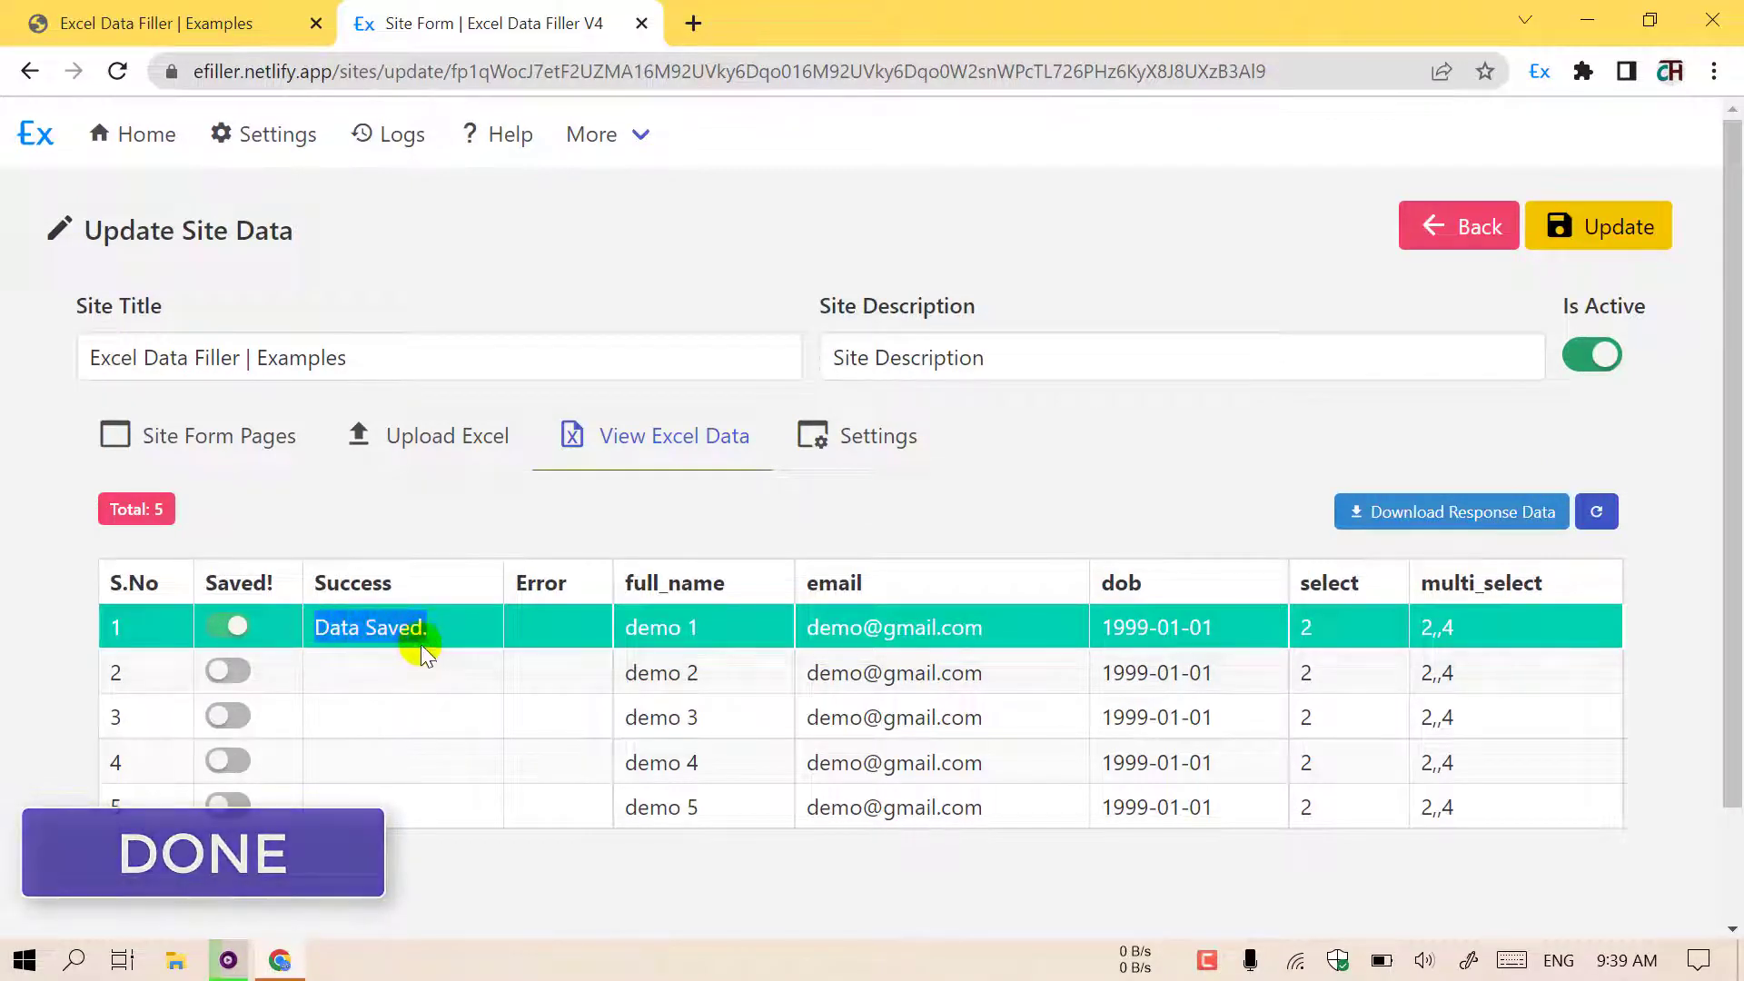
pyautogui.click(141, 13)
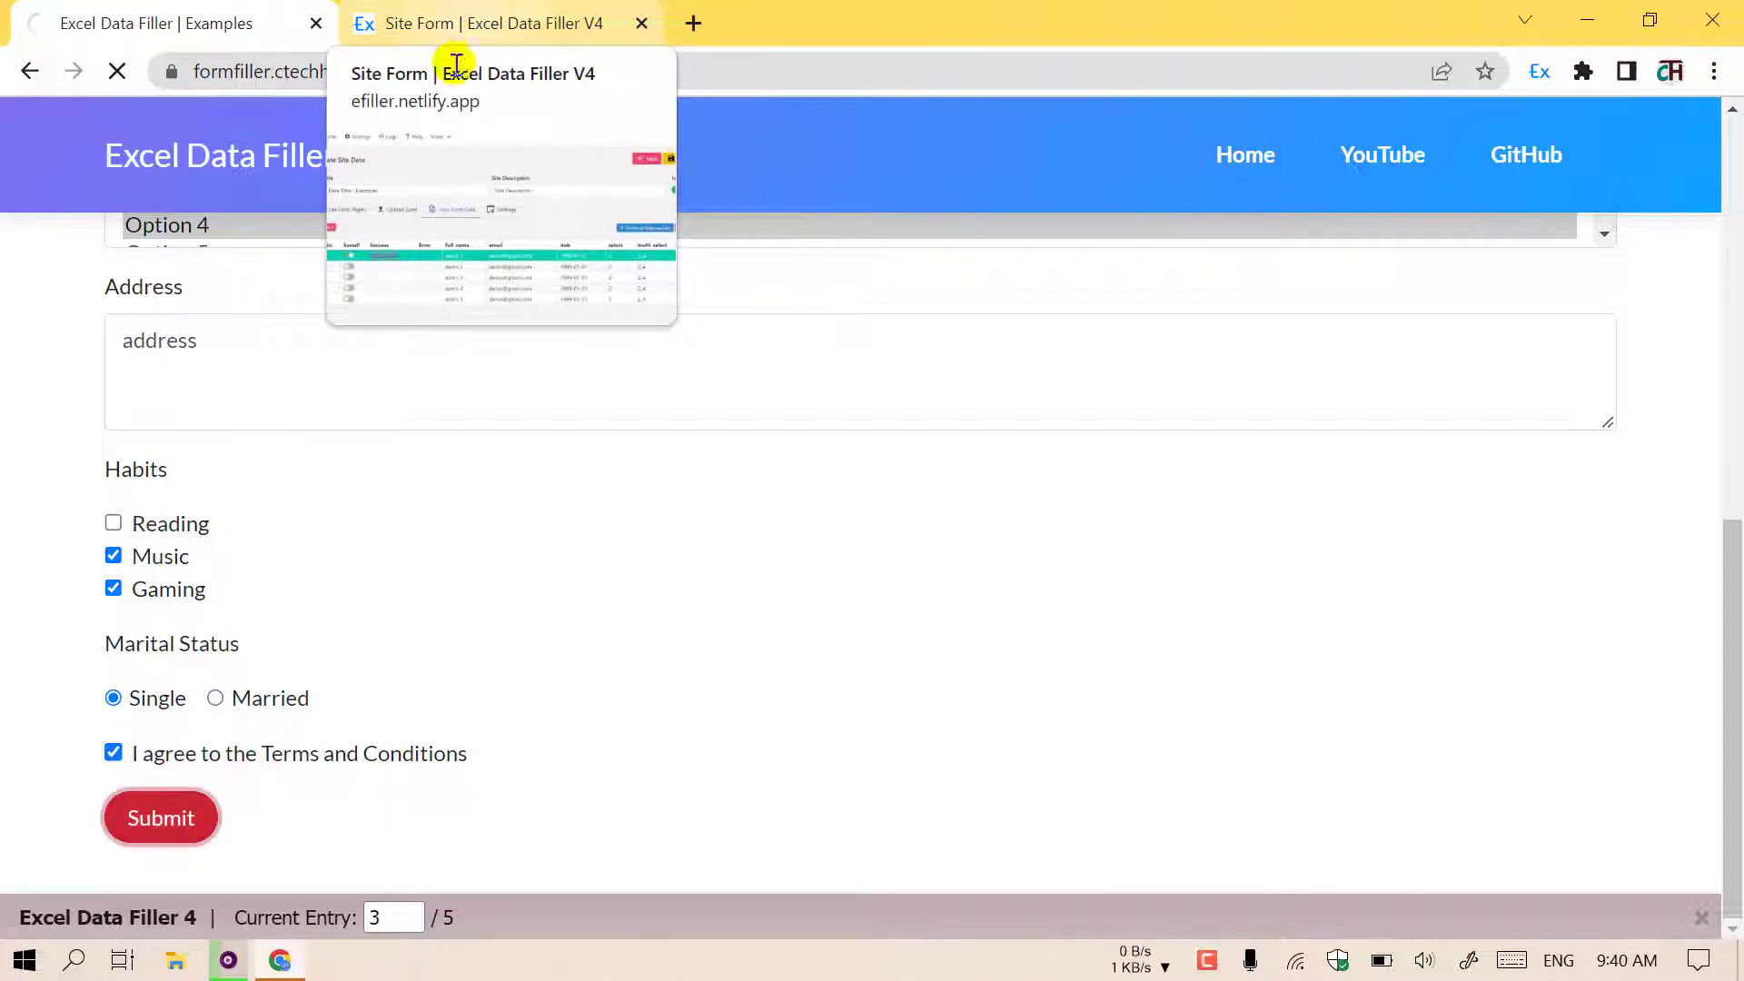
pyautogui.click(454, 20)
pyautogui.click(1596, 511)
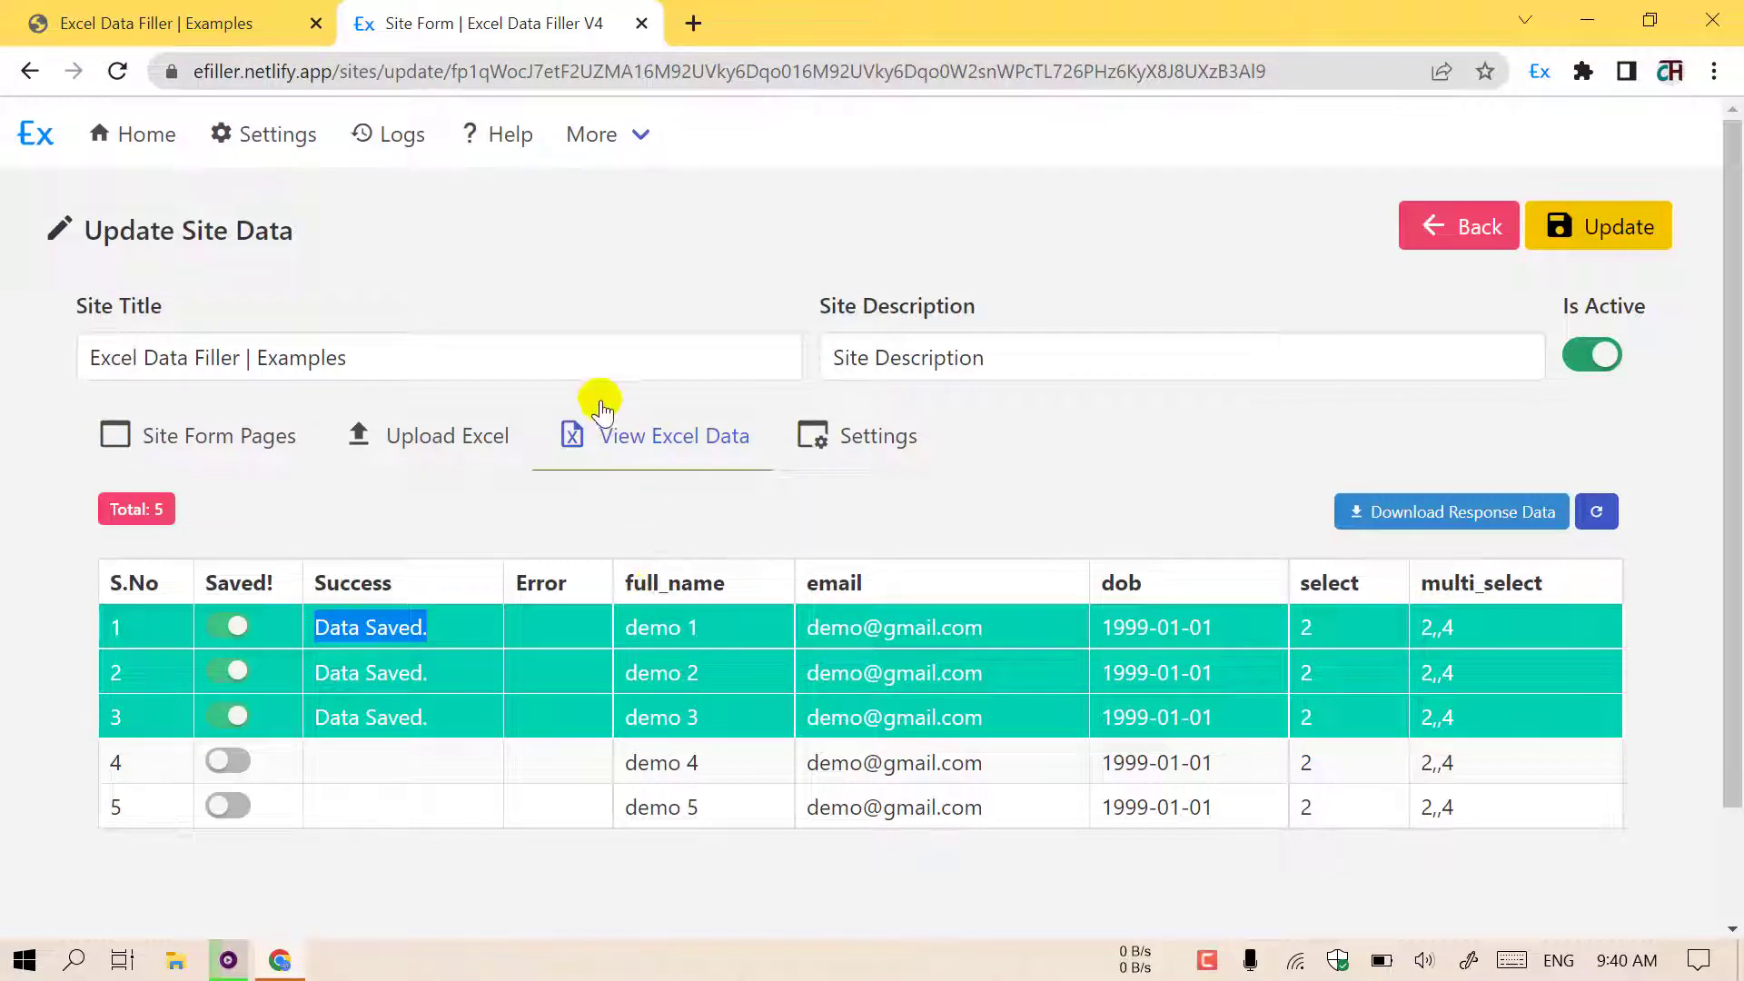
pyautogui.click(270, 465)
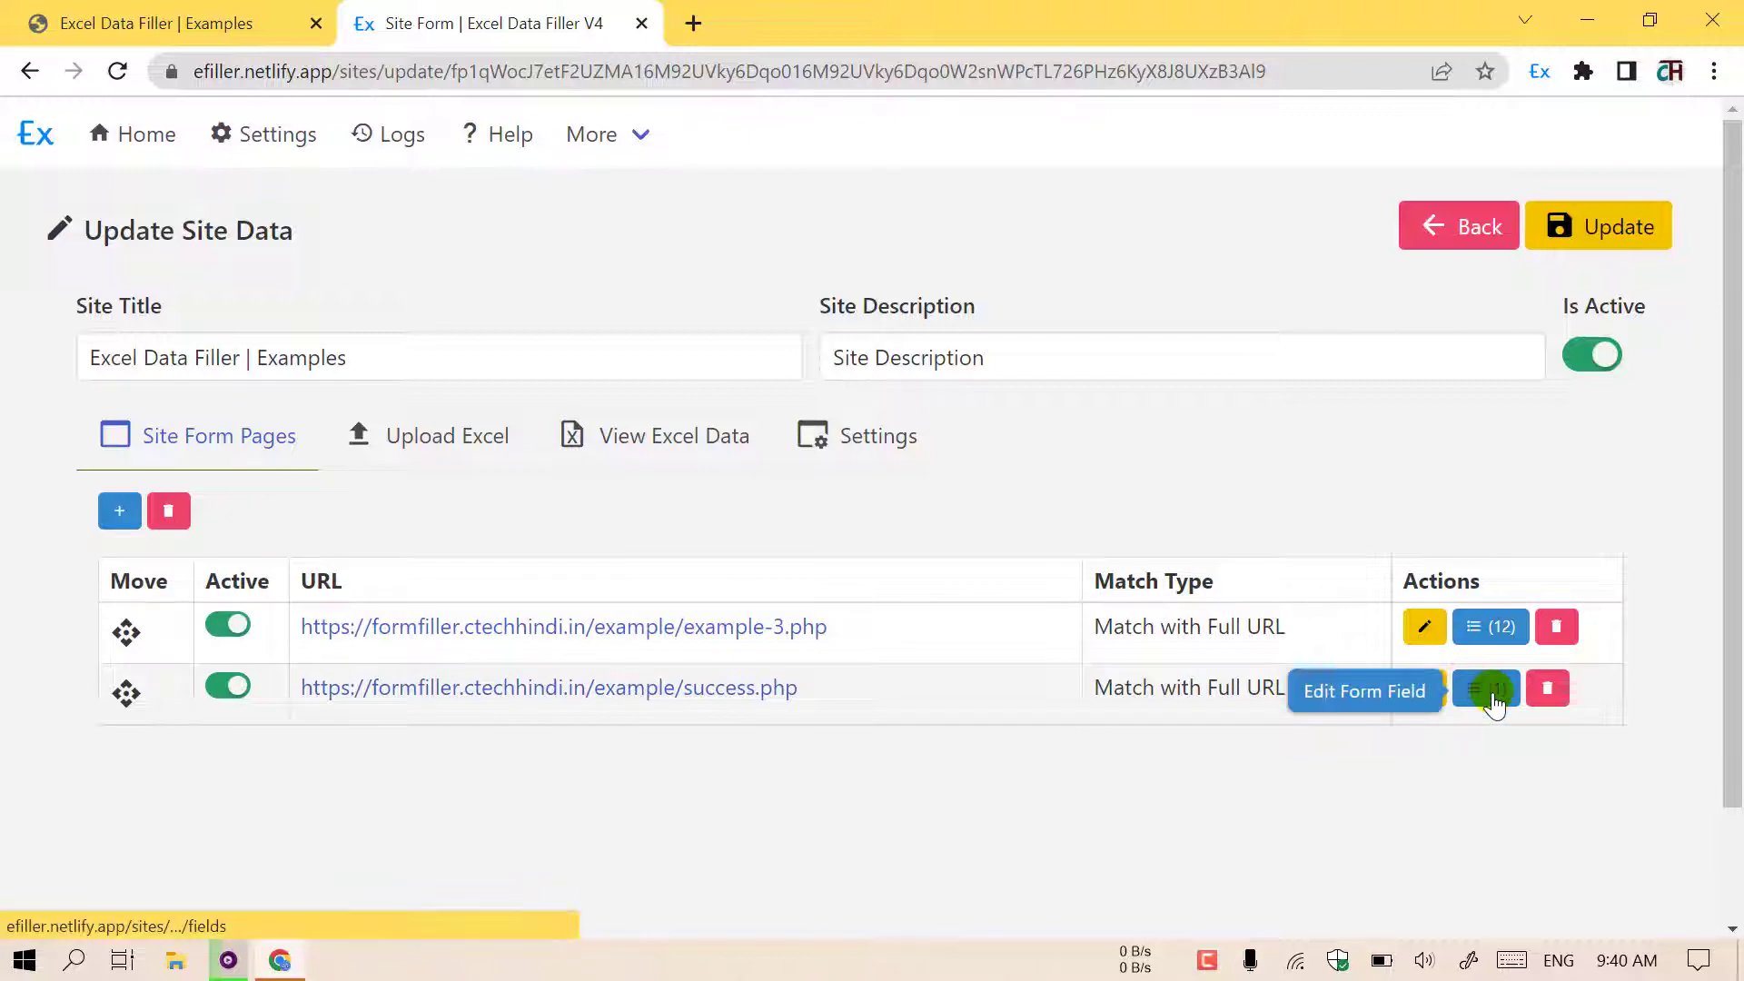
# Resave the success.php page's first set of form fields, then return to the Site Form's View Excel Data table
pyautogui.click(1459, 688)
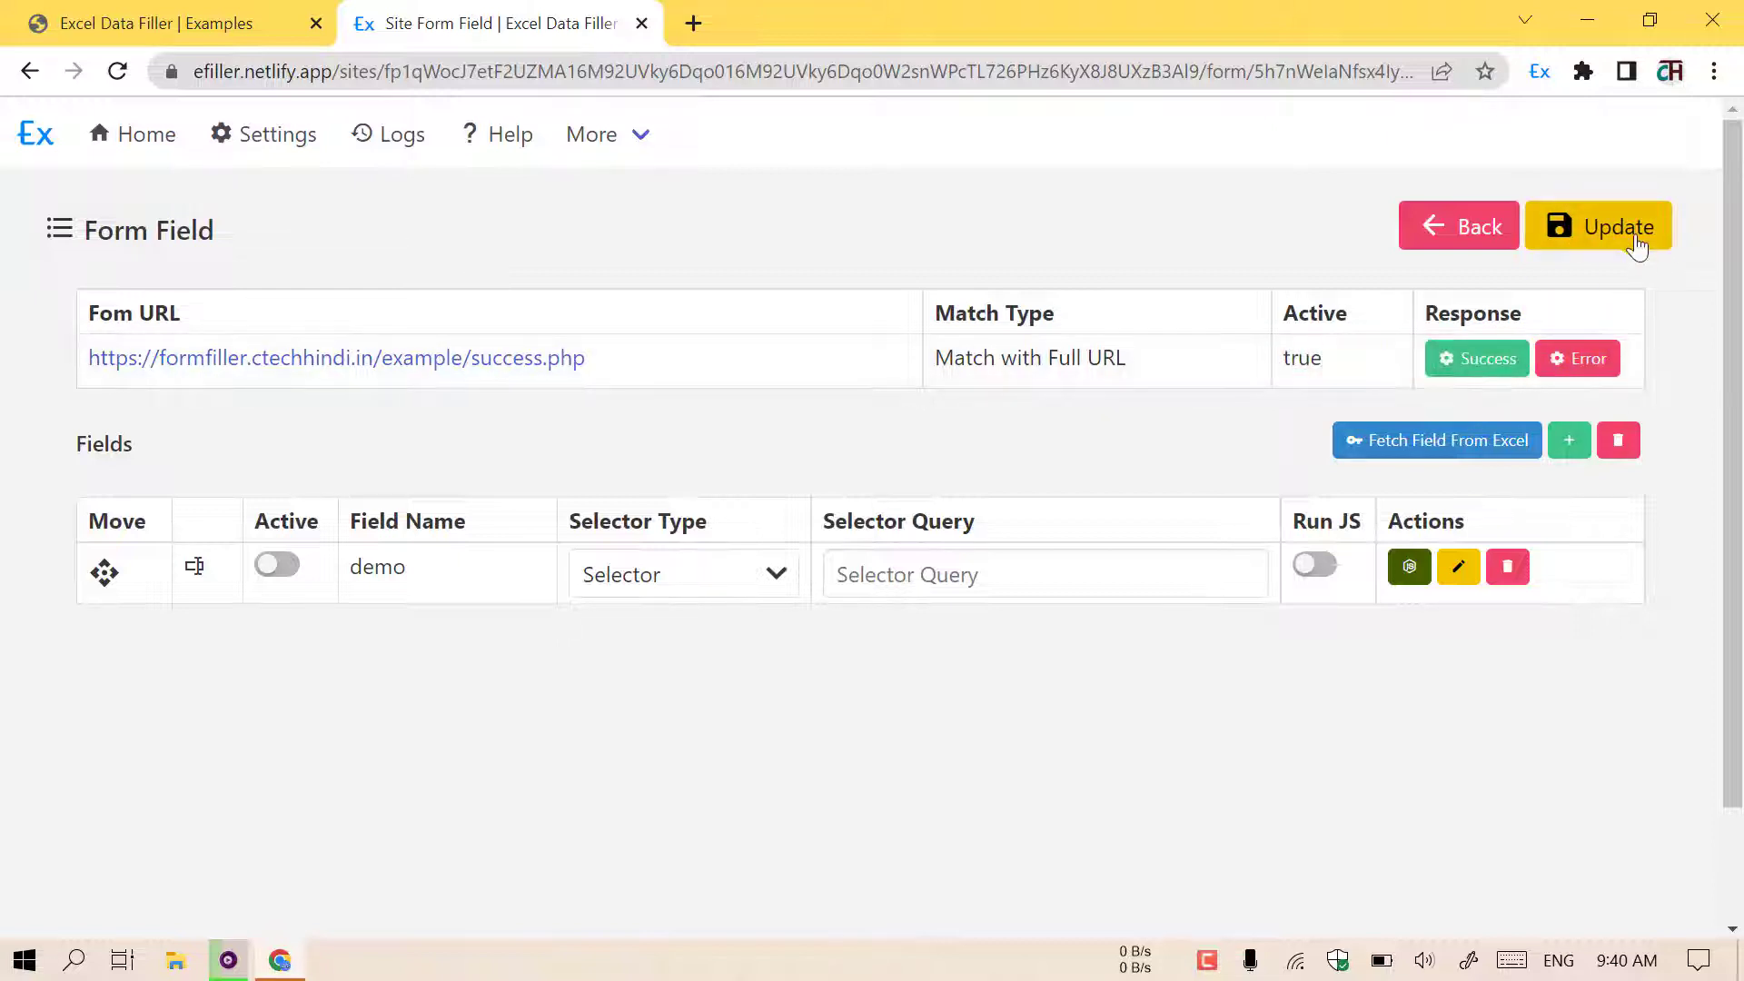
pyautogui.click(1477, 226)
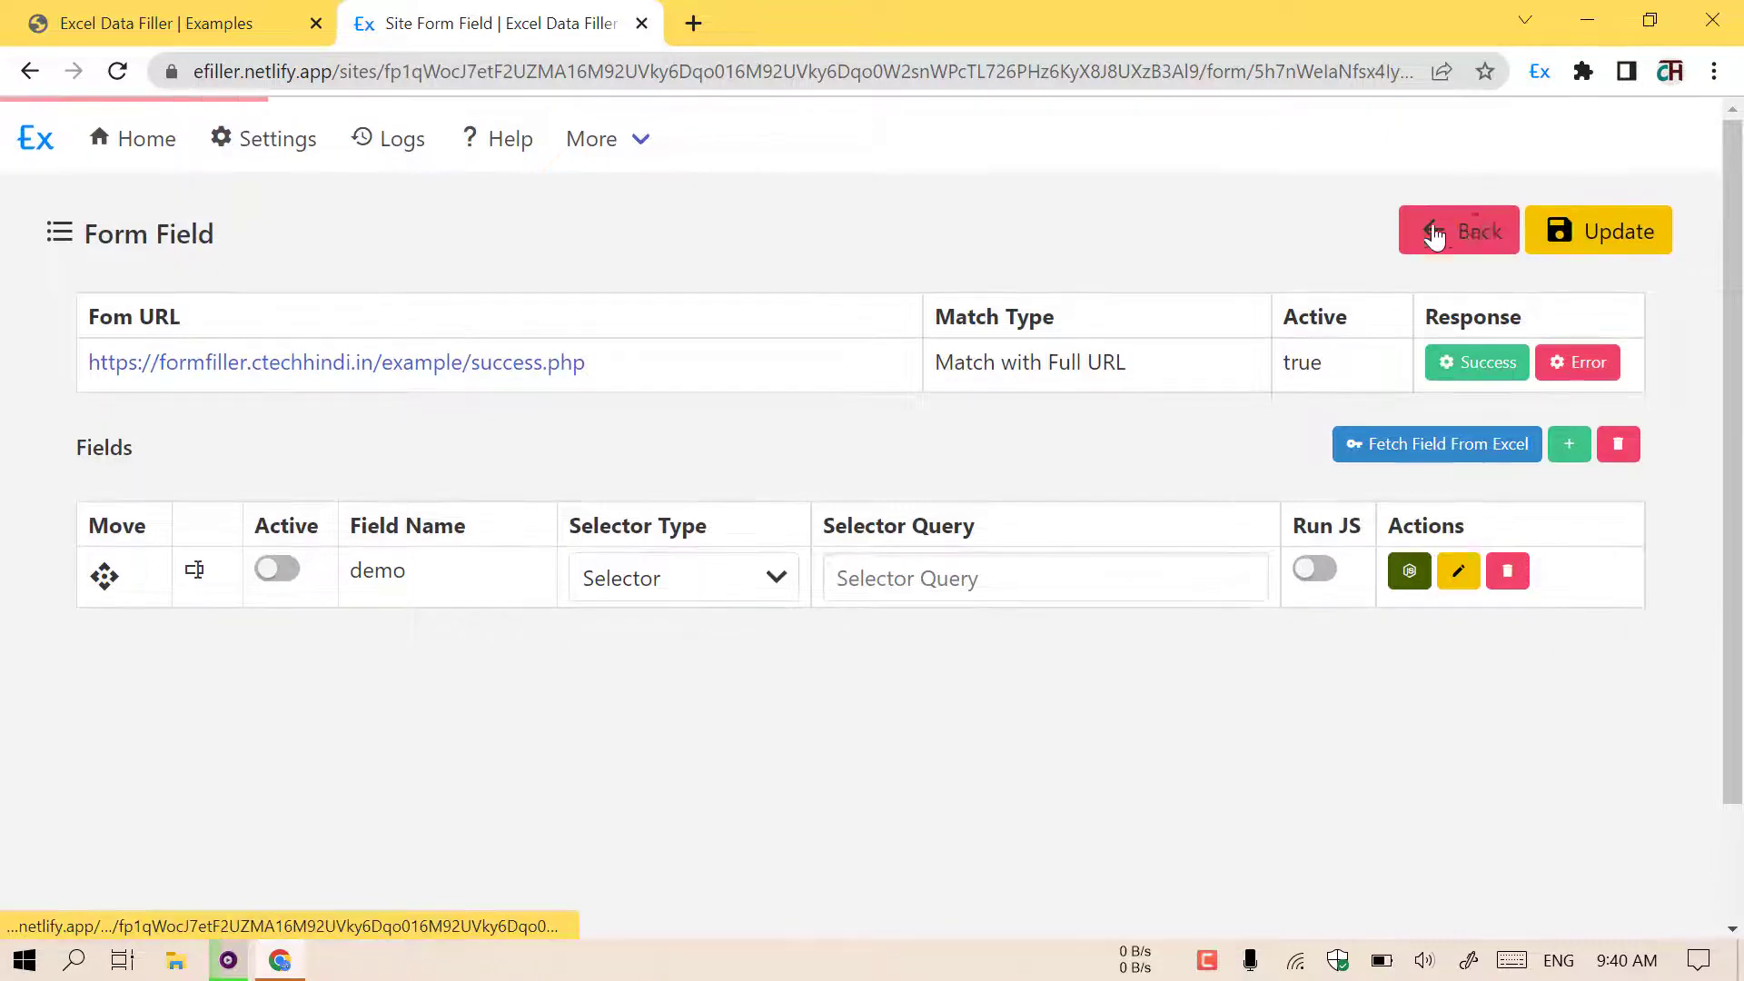
pyautogui.click(149, 9)
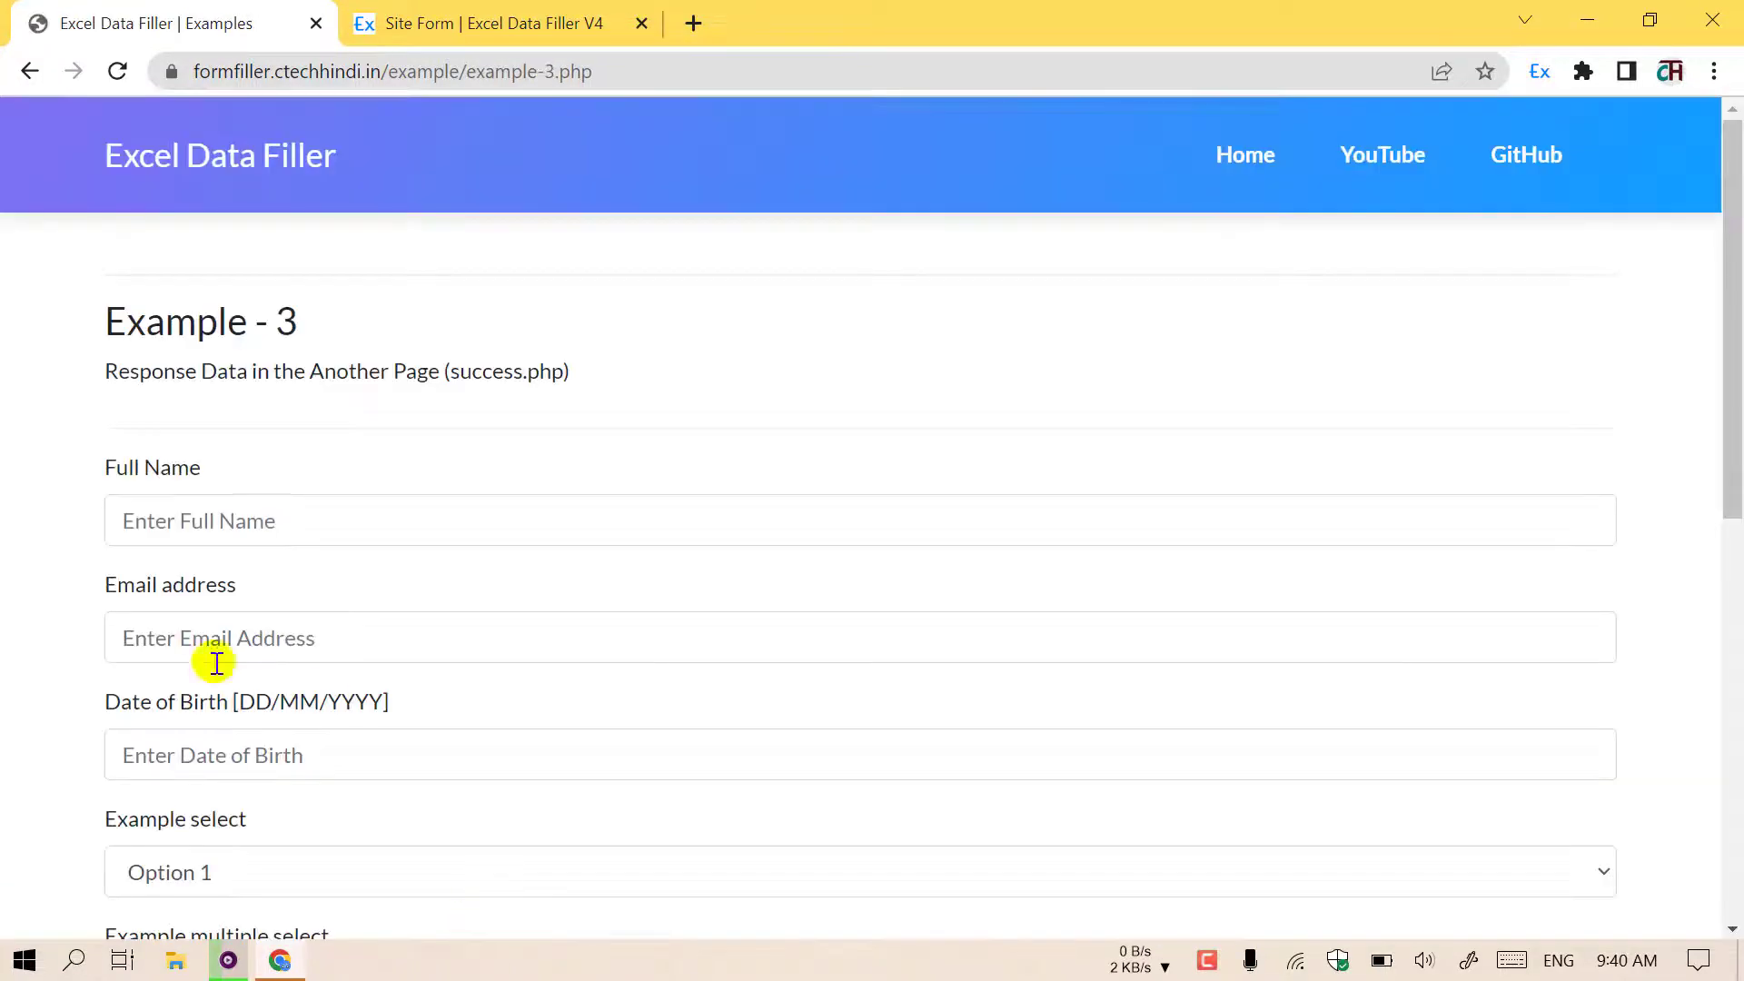
pyautogui.click(509, 25)
# Refresh the View Excel Data table so all five rows show 'Data Saved.'
pyautogui.click(609, 439)
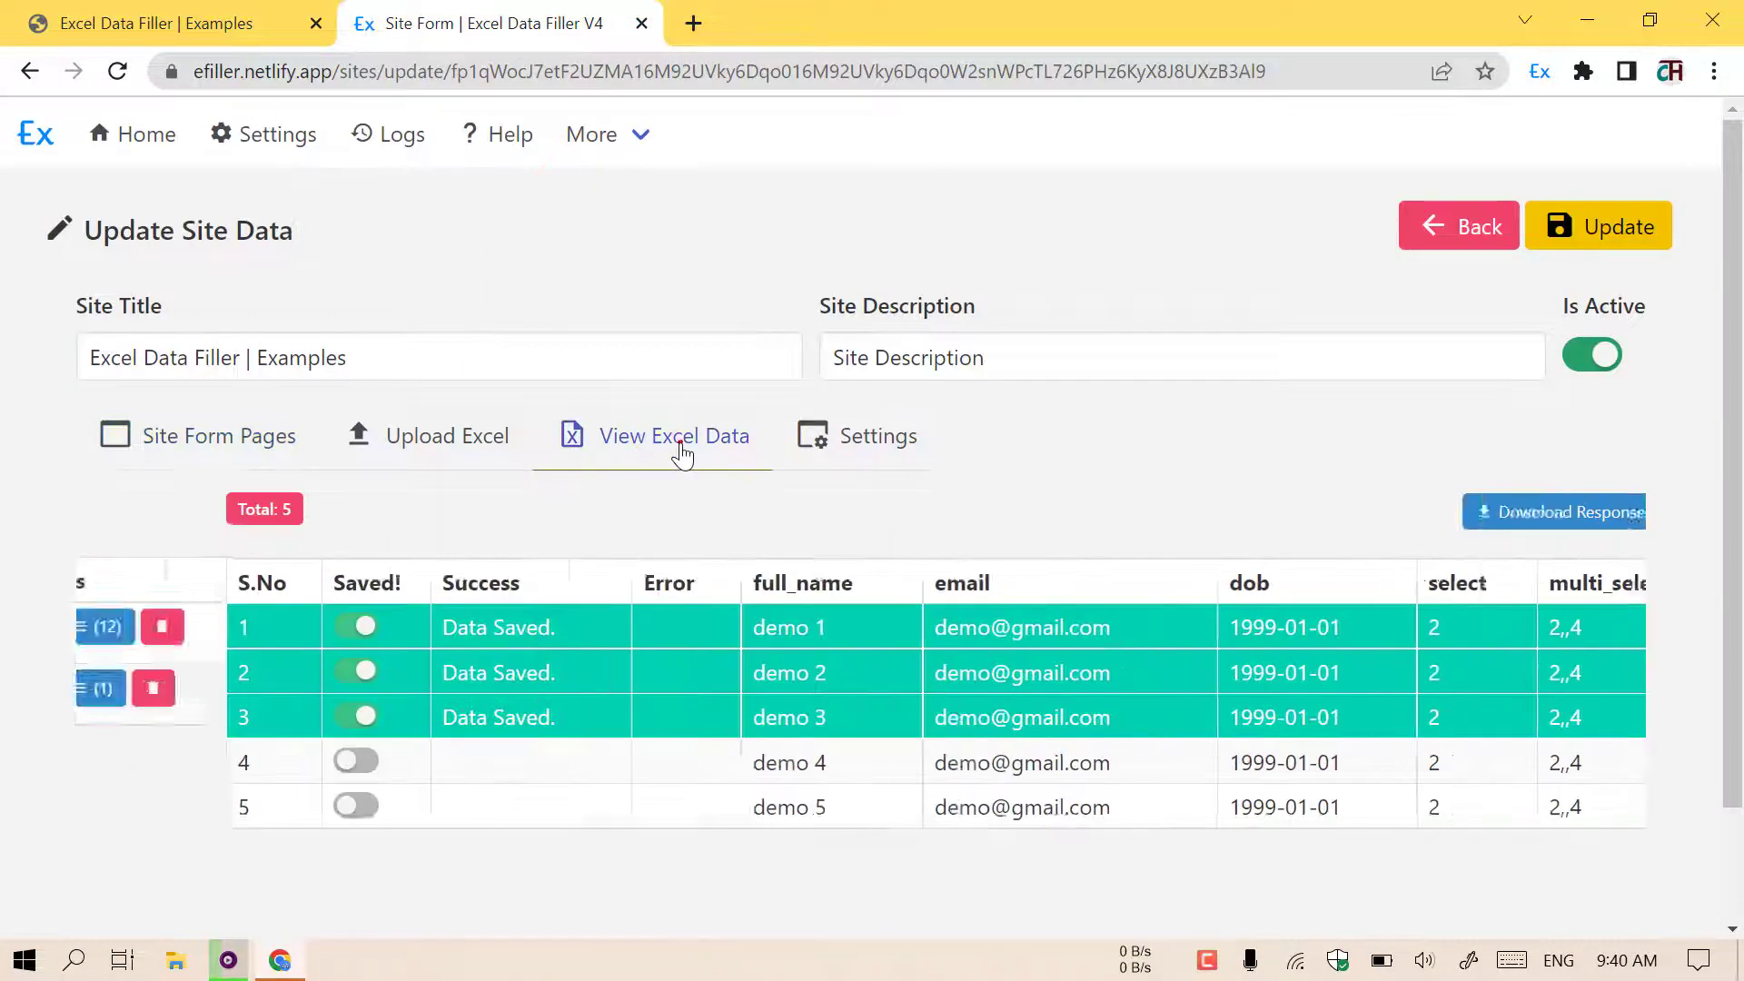
pyautogui.click(1596, 511)
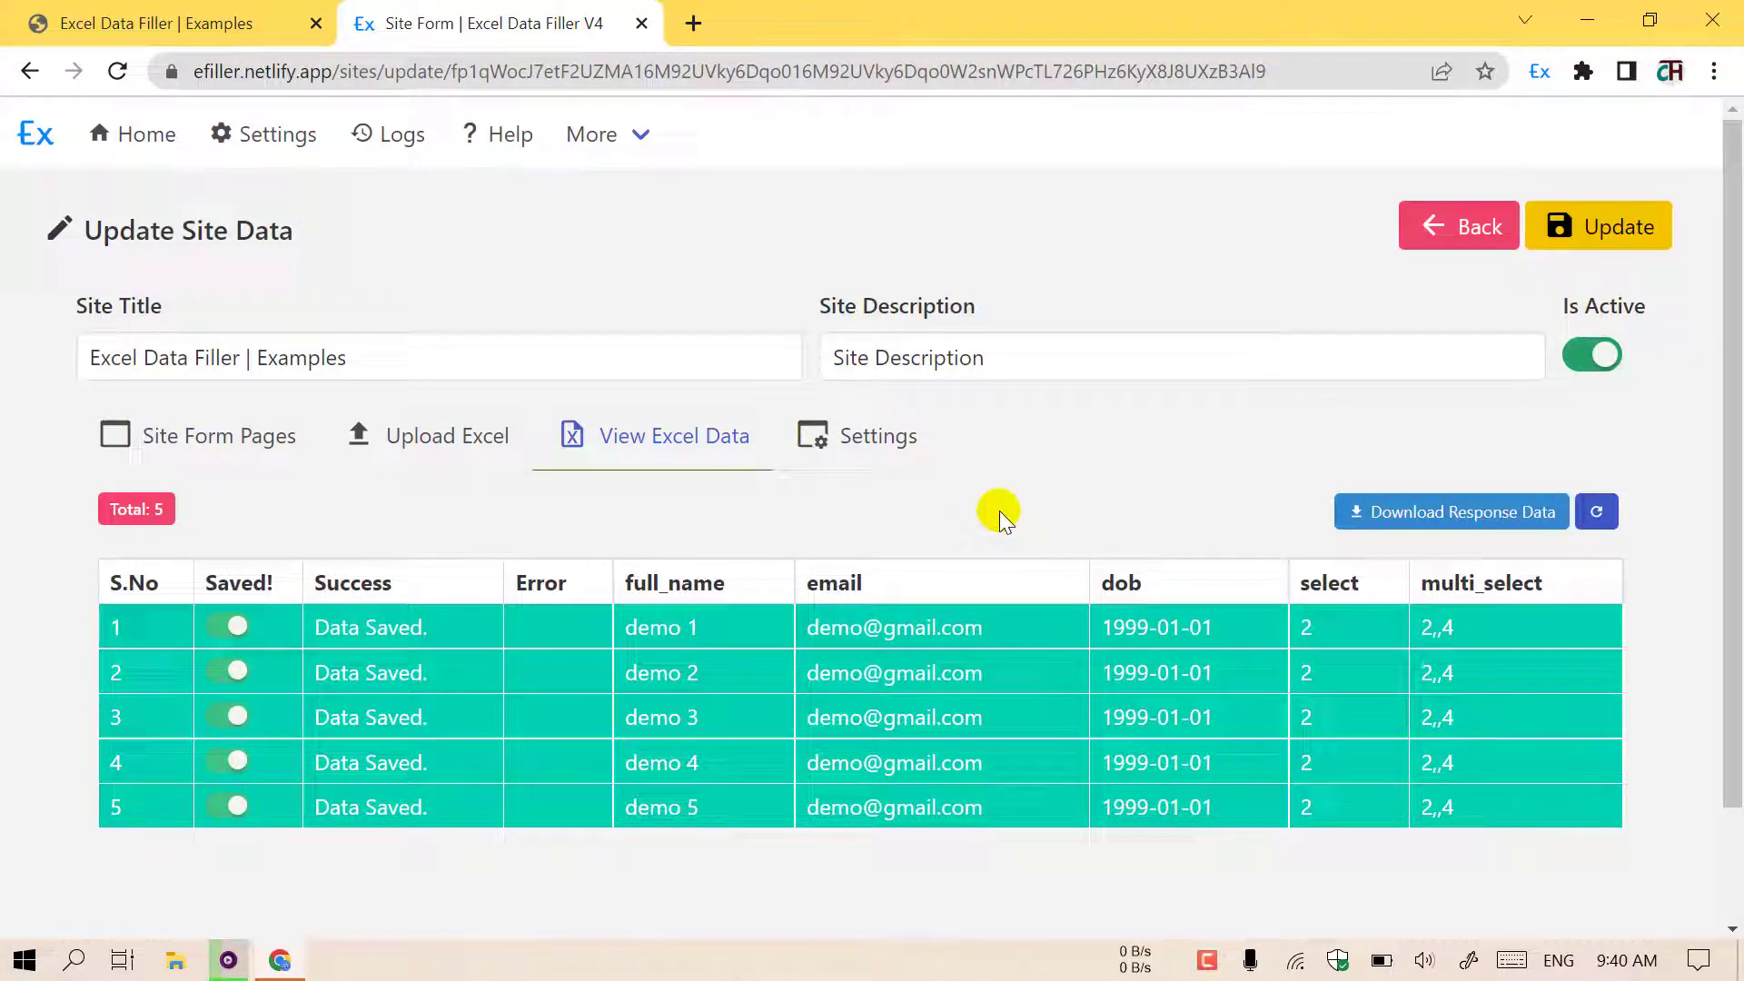
pyautogui.click(233, 9)
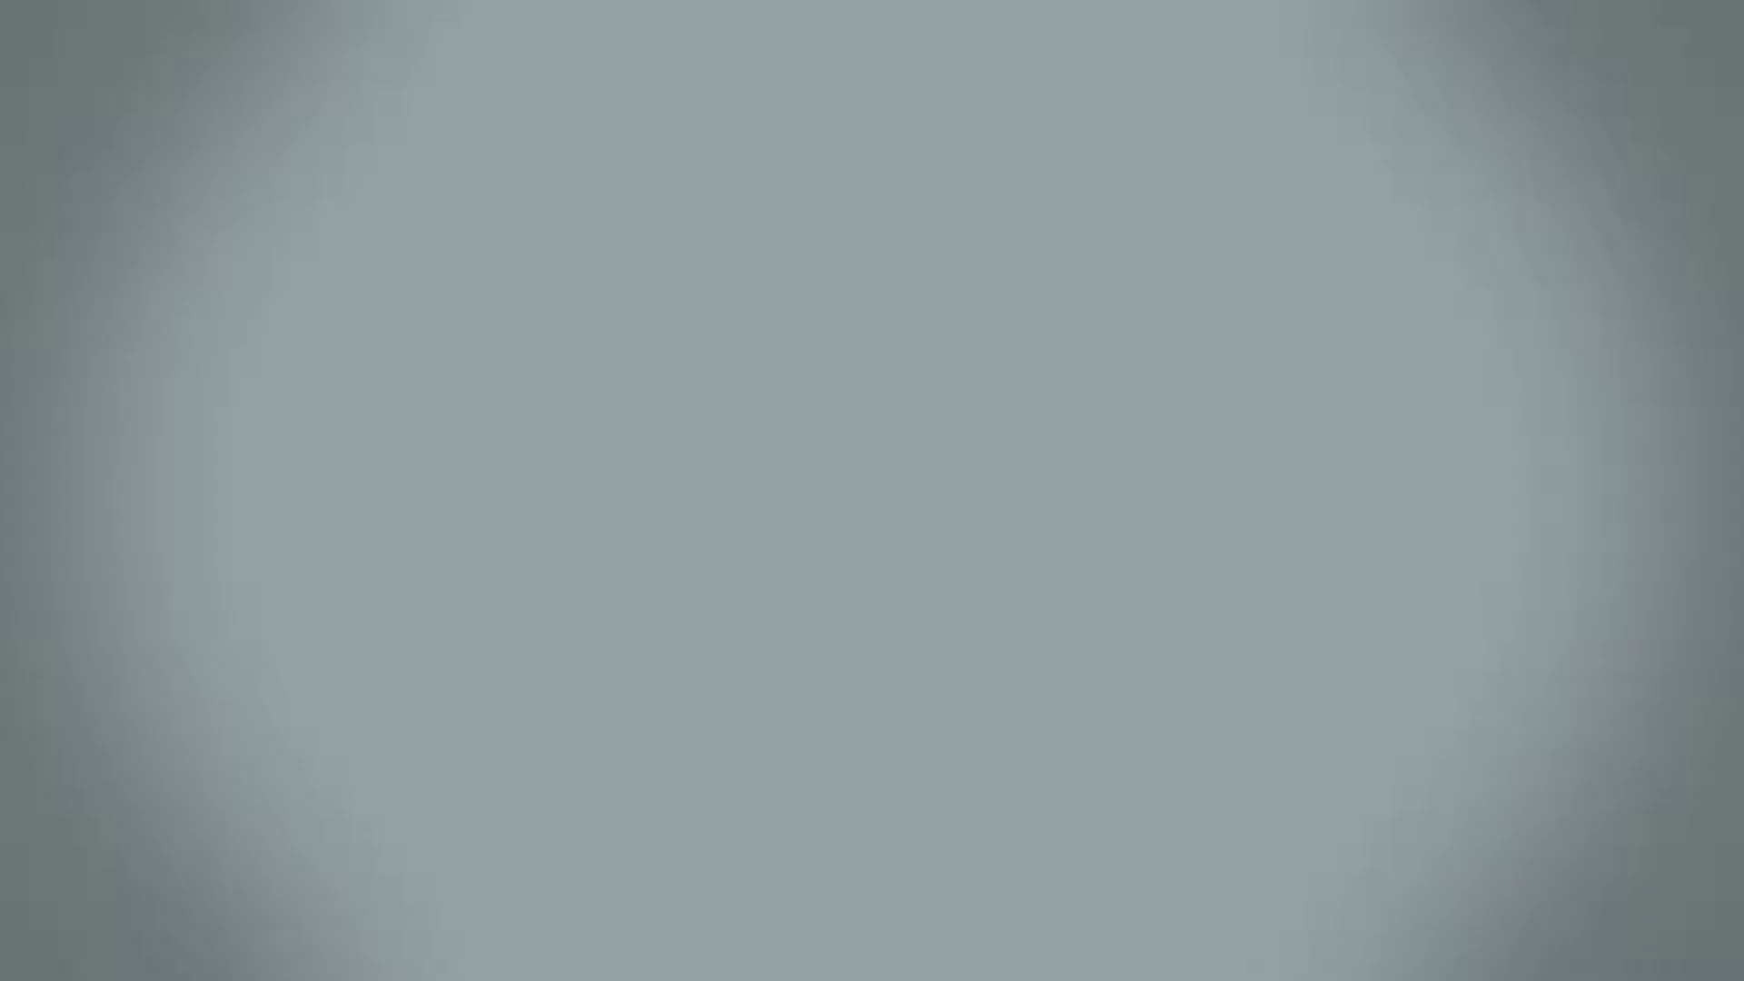